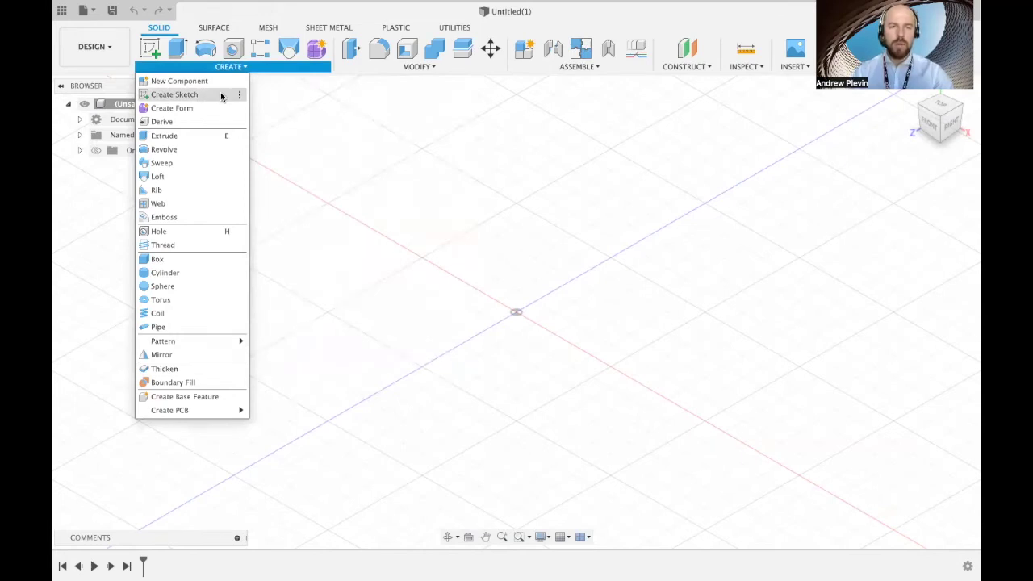
Step: Create a sketch on the vertical YZ origin plane and move the sketch palette away from its docked position
left_click(221, 96)
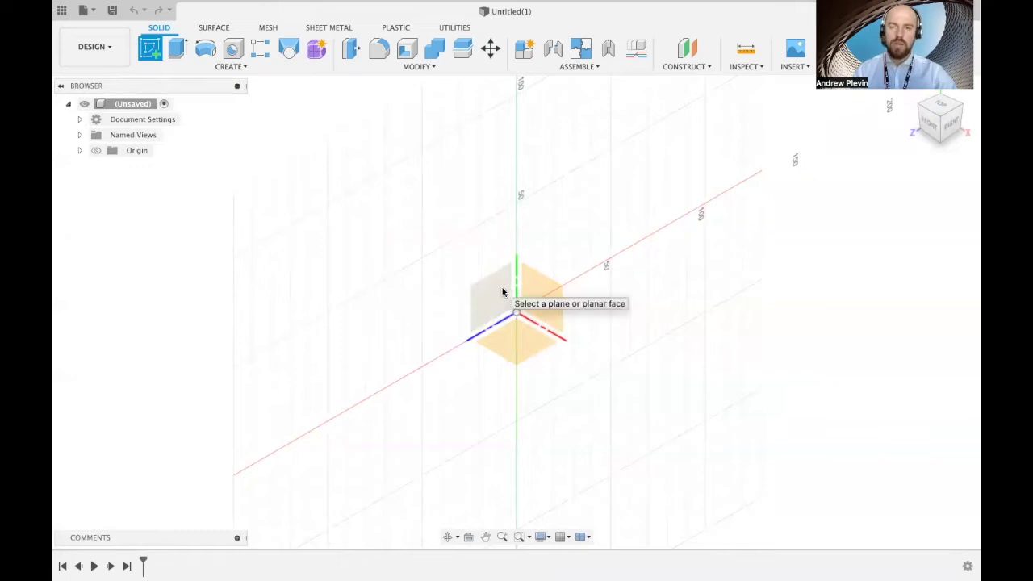
left_click(502, 292)
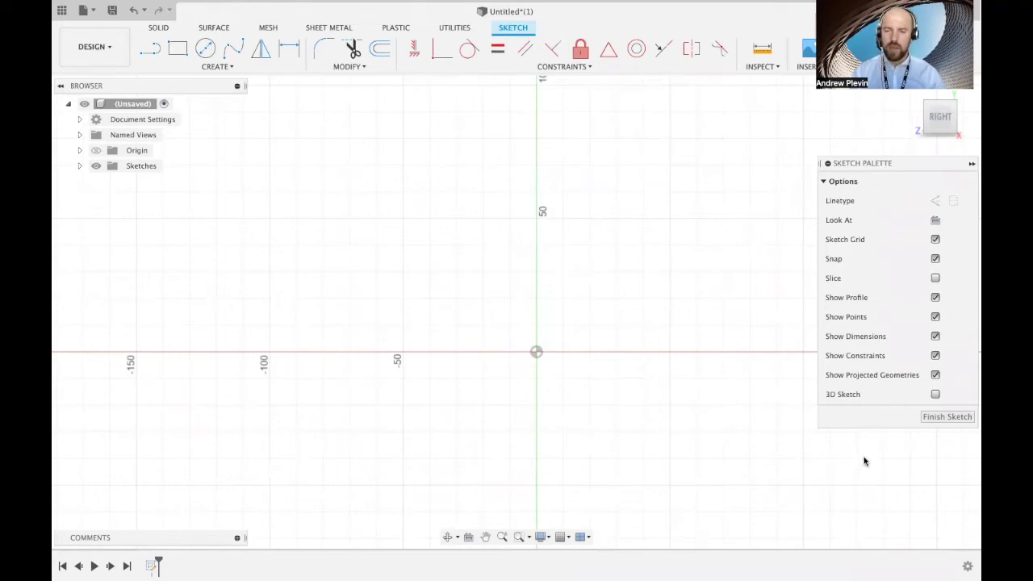
left_click_drag(871, 167, 832, 163)
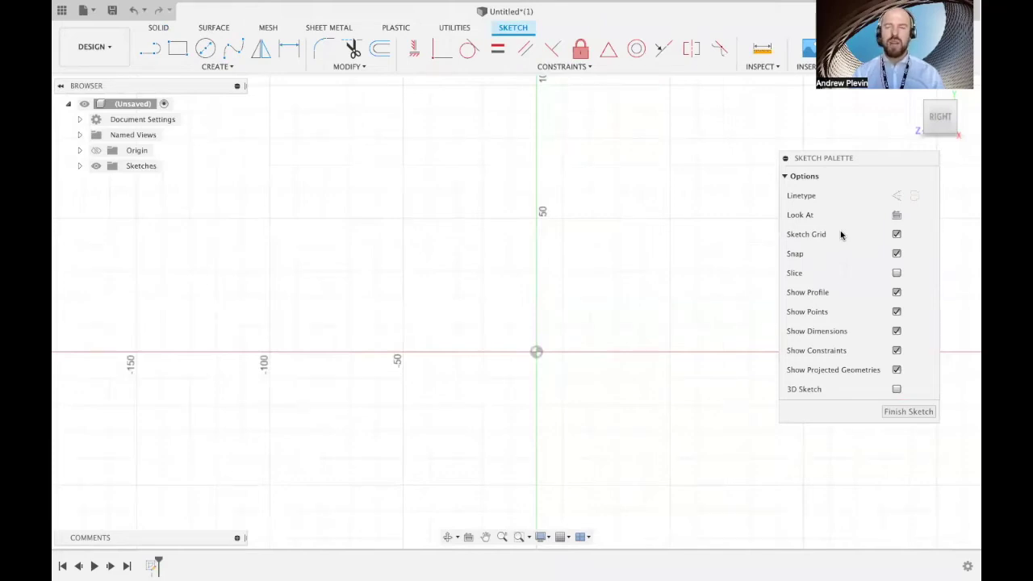
Step: Toggle the sketch grid off and back on, and try the Snap option
left_click(897, 235)
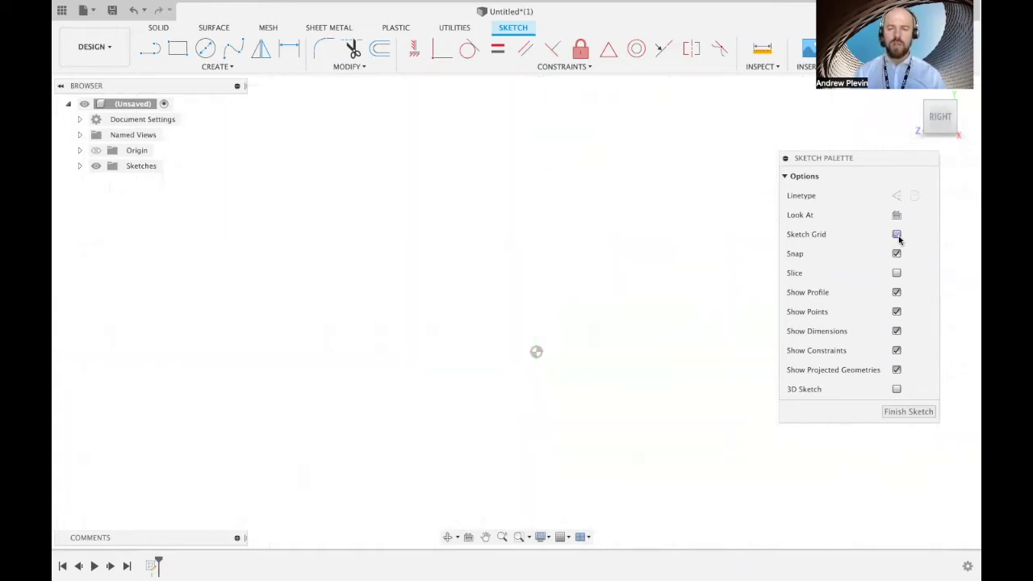
left_click(897, 236)
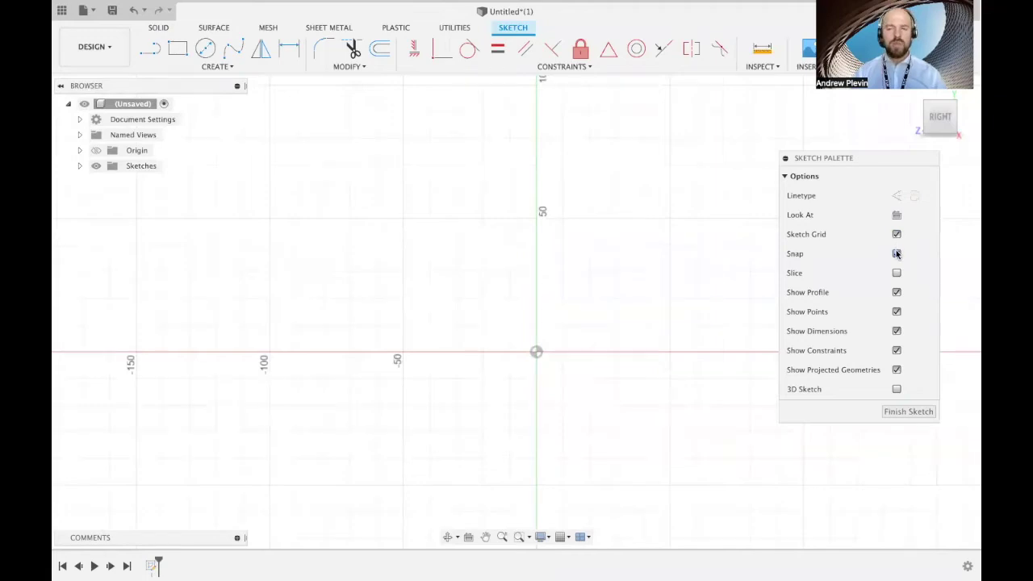
left_click(897, 253)
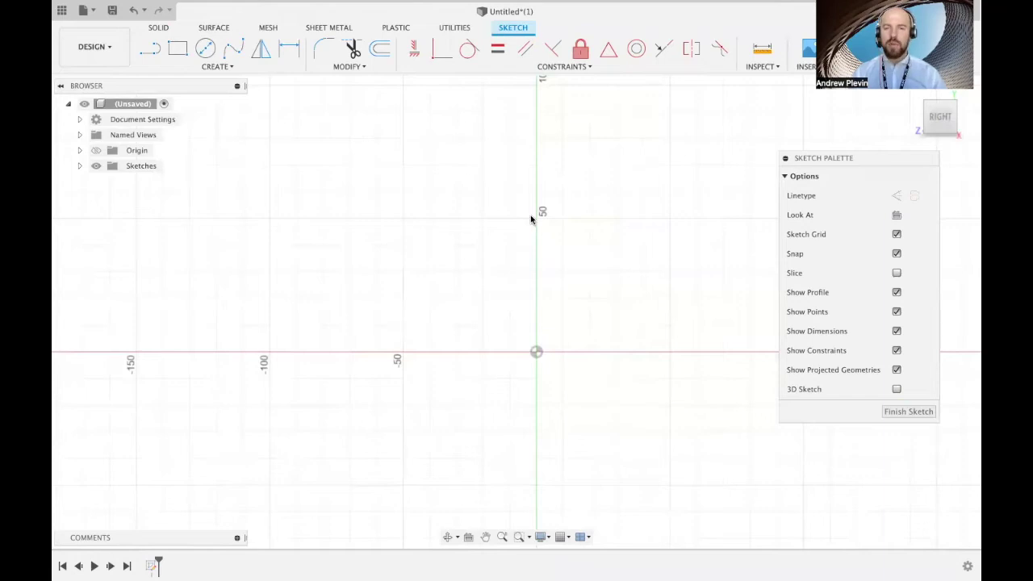
Step: Start a line at the sketch origin
mouse_move(532, 198)
middle_mouse_down()
mouse_move(530, 189)
mouse_move(525, 266)
middle_mouse_up()
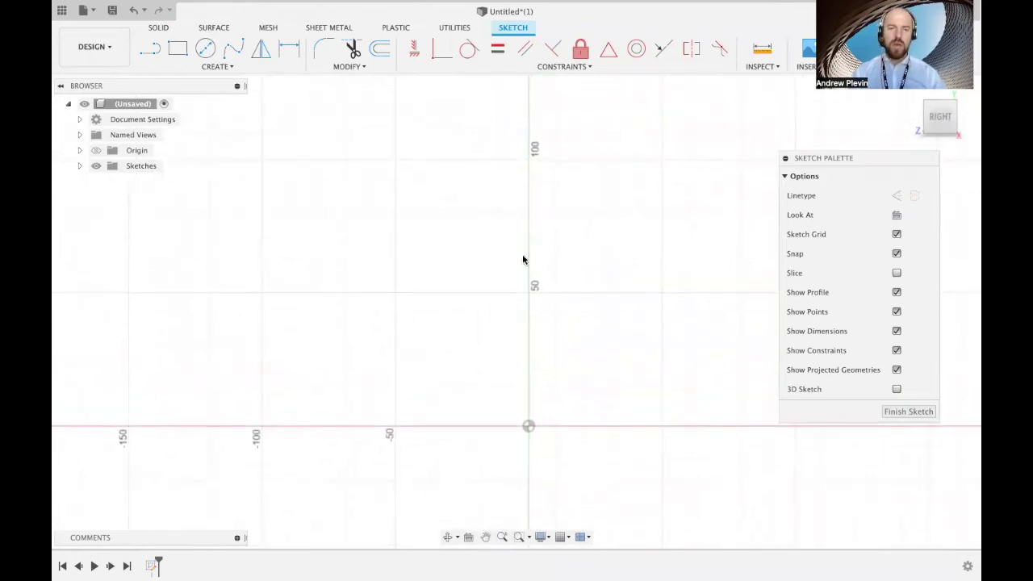
left_click(184, 69)
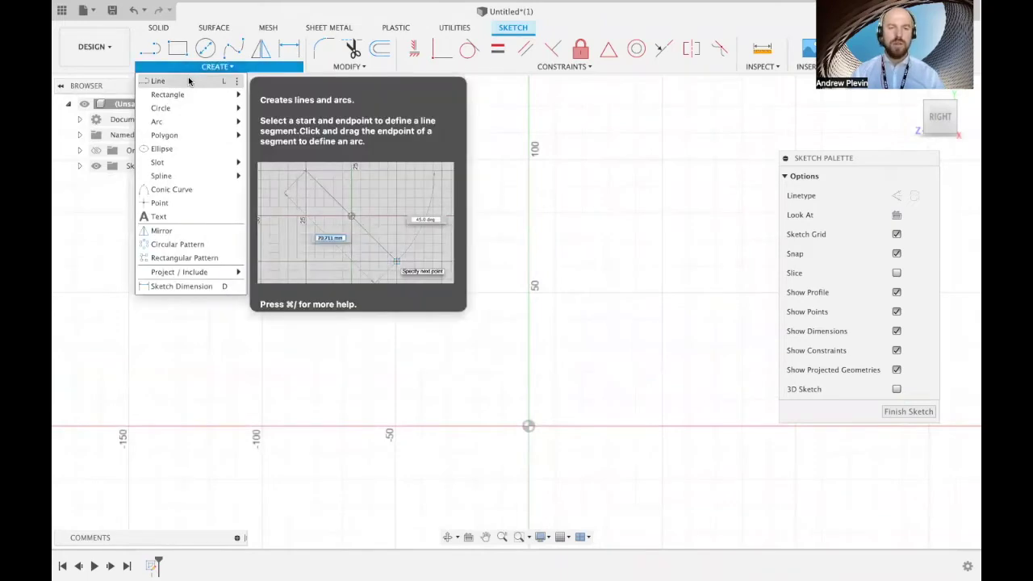
left_click(189, 81)
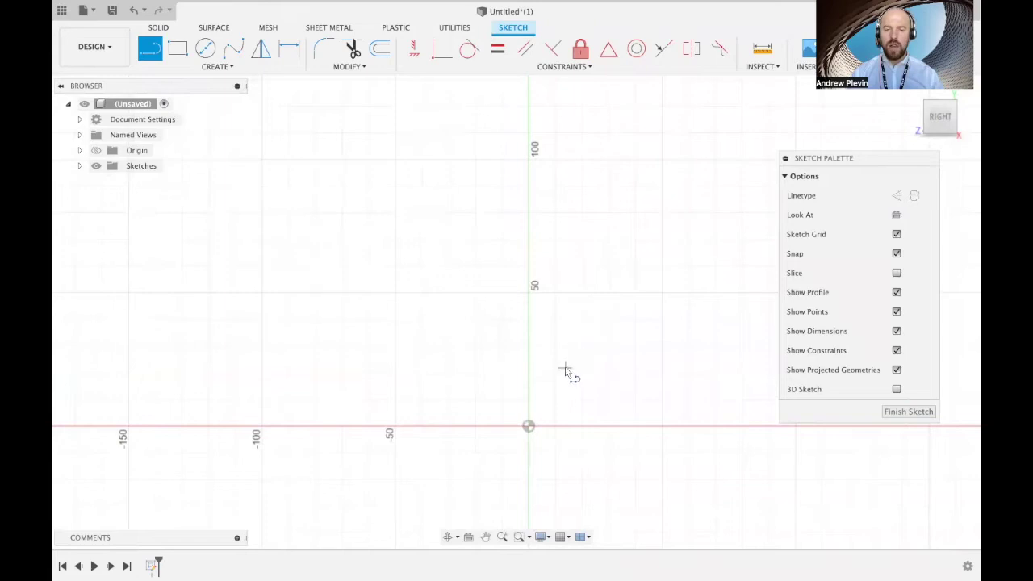
left_click(530, 429)
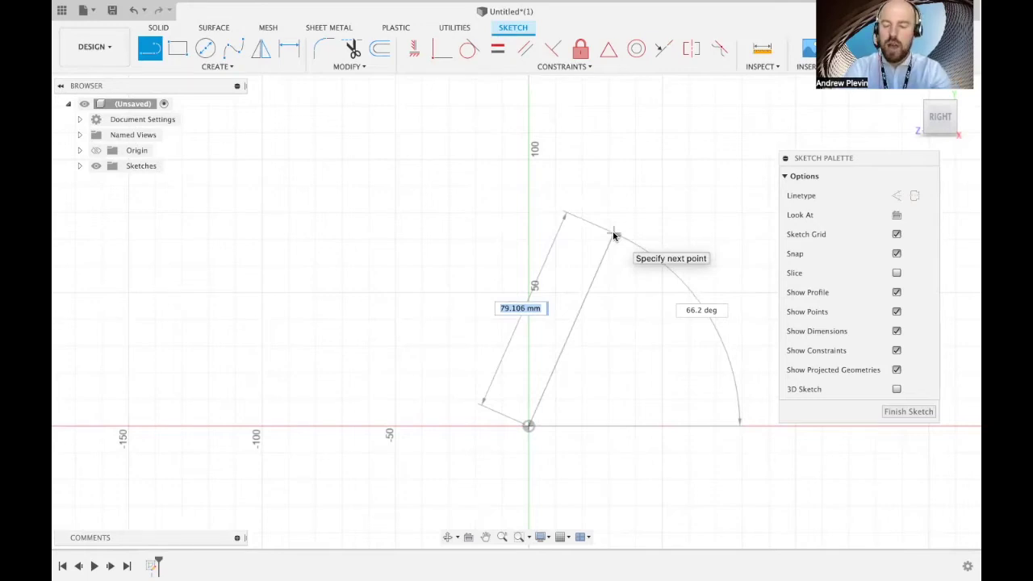
Step: Try a length of 80 mm for the line and switch between locking its length and angle
type("80")
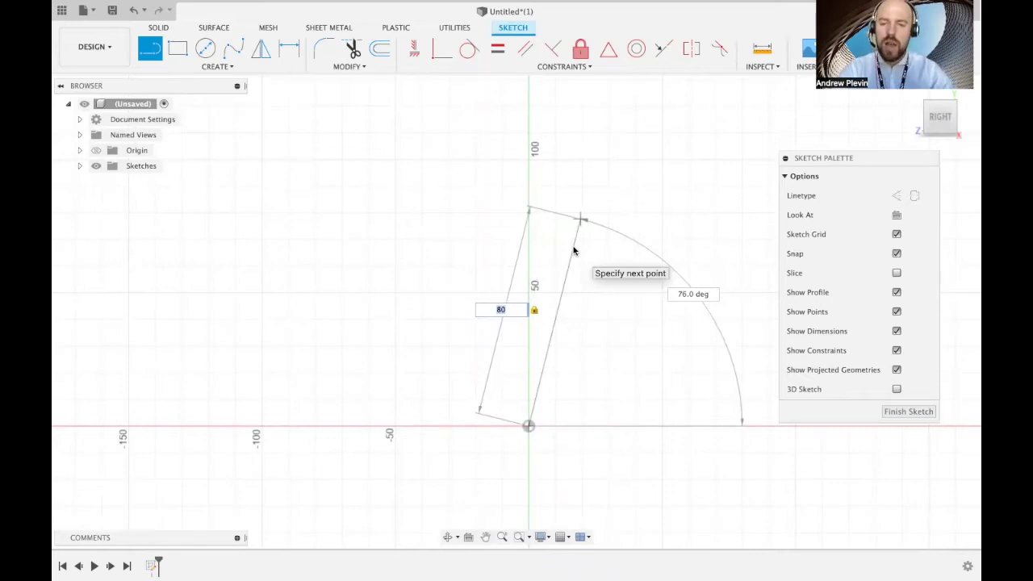
key("Tab")
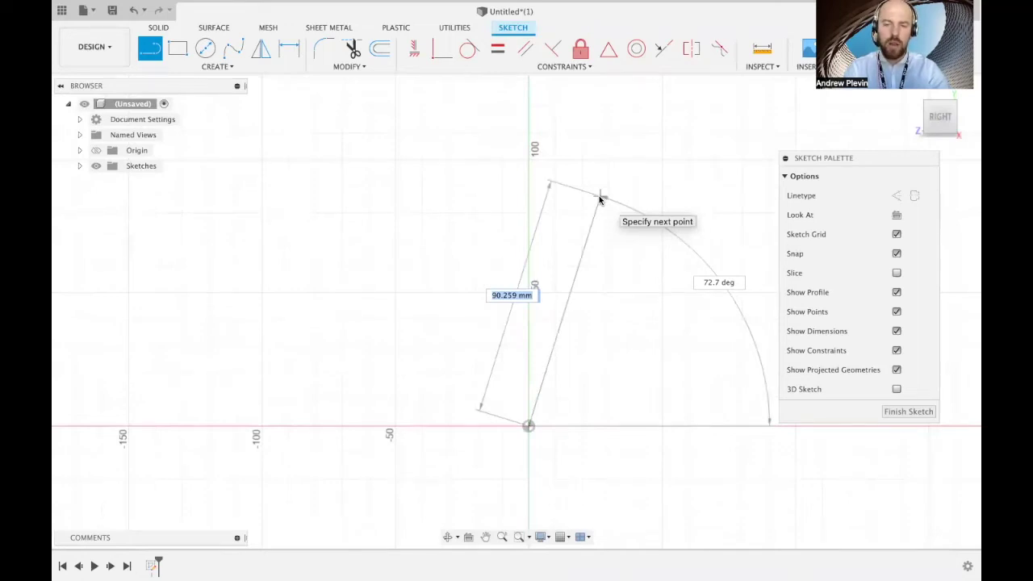
key("Tab")
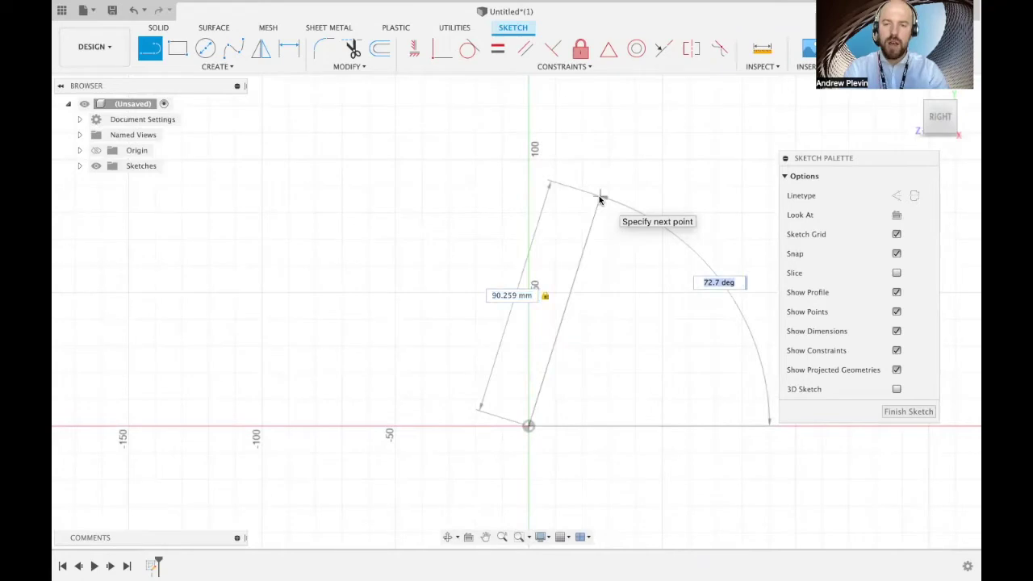
key("Tab")
key("Tab")
key("Tab")
key("BackSpace")
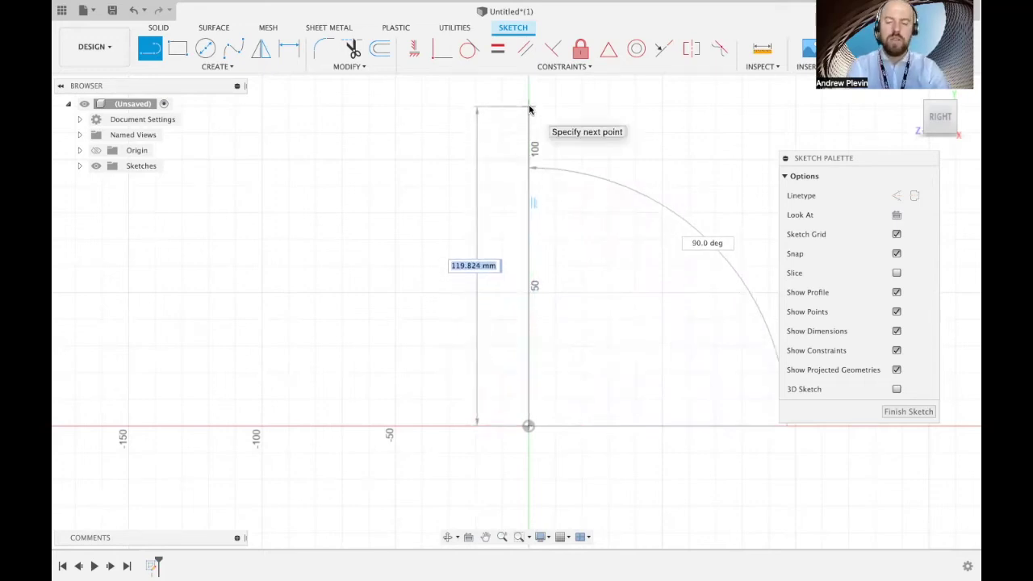
Step: Complete the line vertically upward from the origin with a length of 100 mm
type("100")
key("Tab")
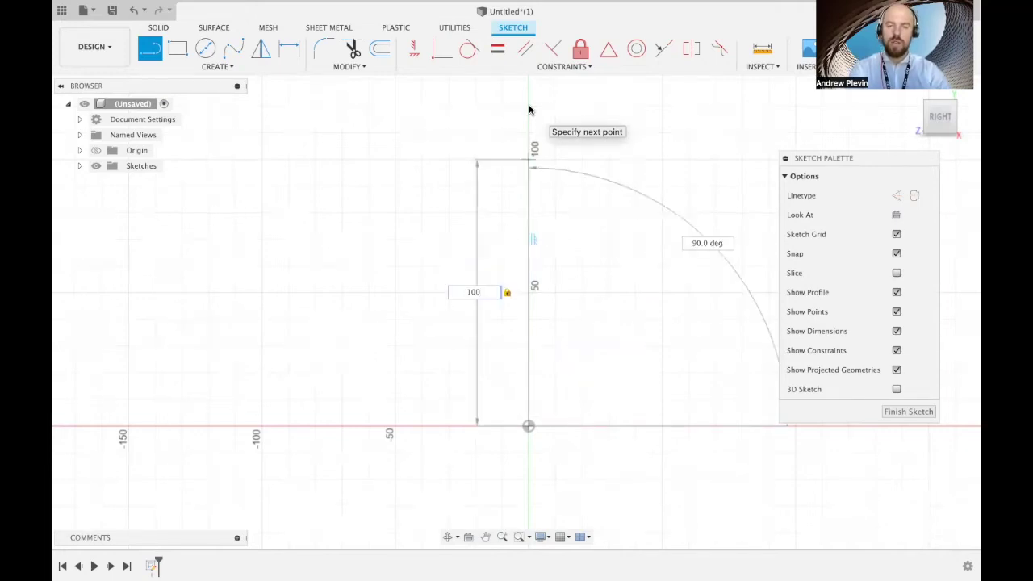
key("Return")
key("Escape")
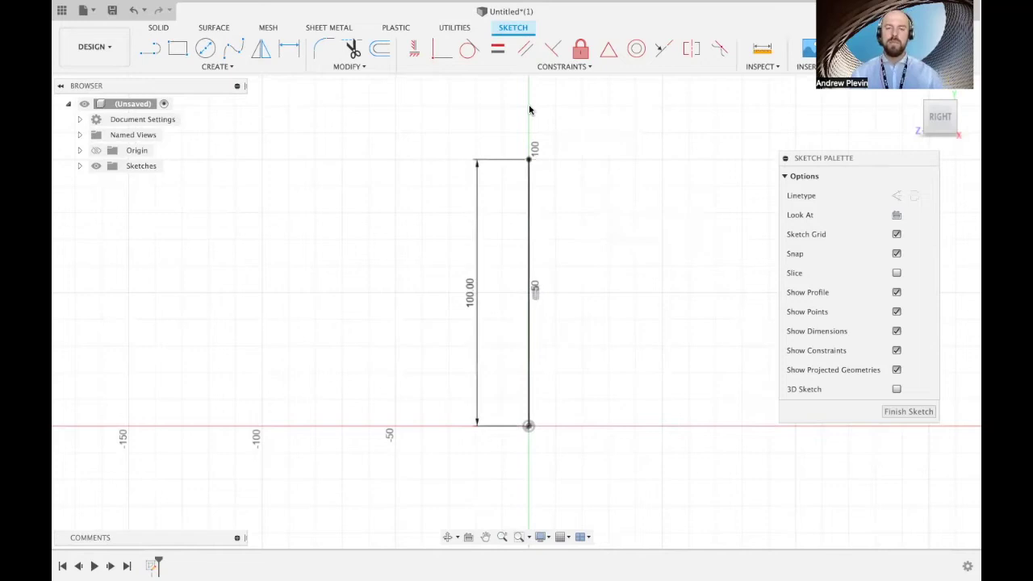
Step: Move the vertical line's length dimension to the other side of the line and set it to 95 mm
left_click(472, 304)
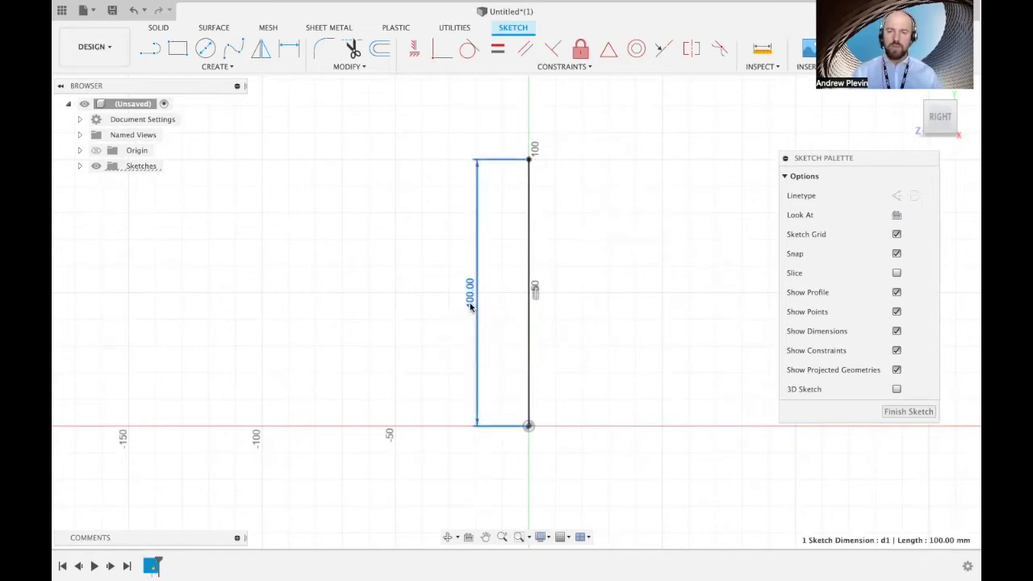
left_click_drag(469, 299, 641, 292)
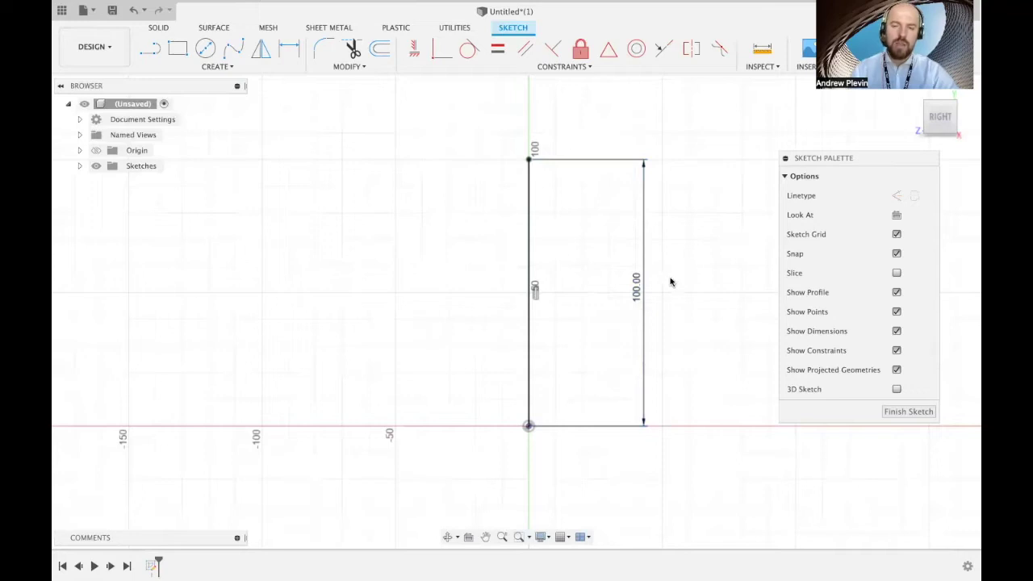
left_click(637, 291)
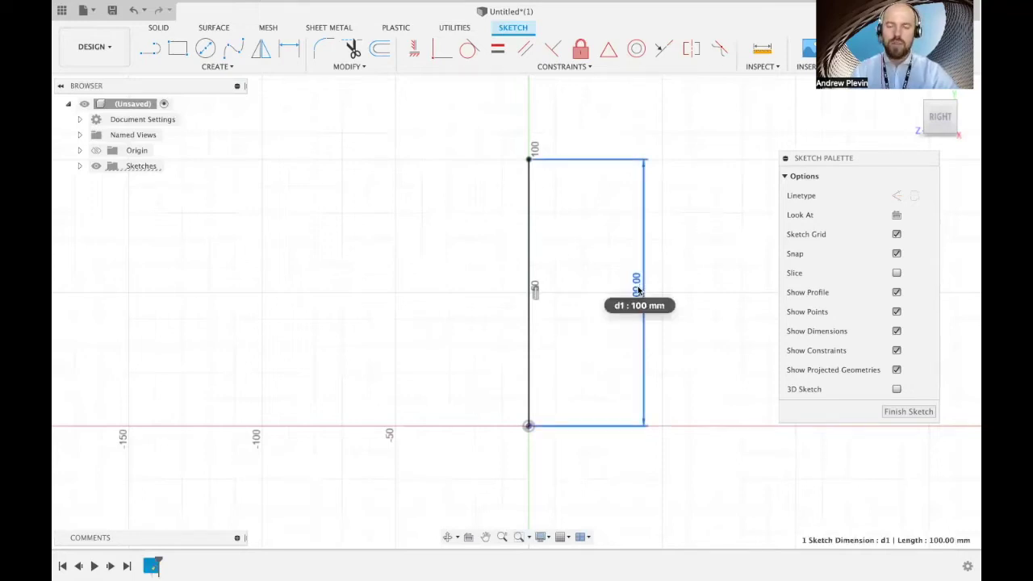
double_click(636, 290)
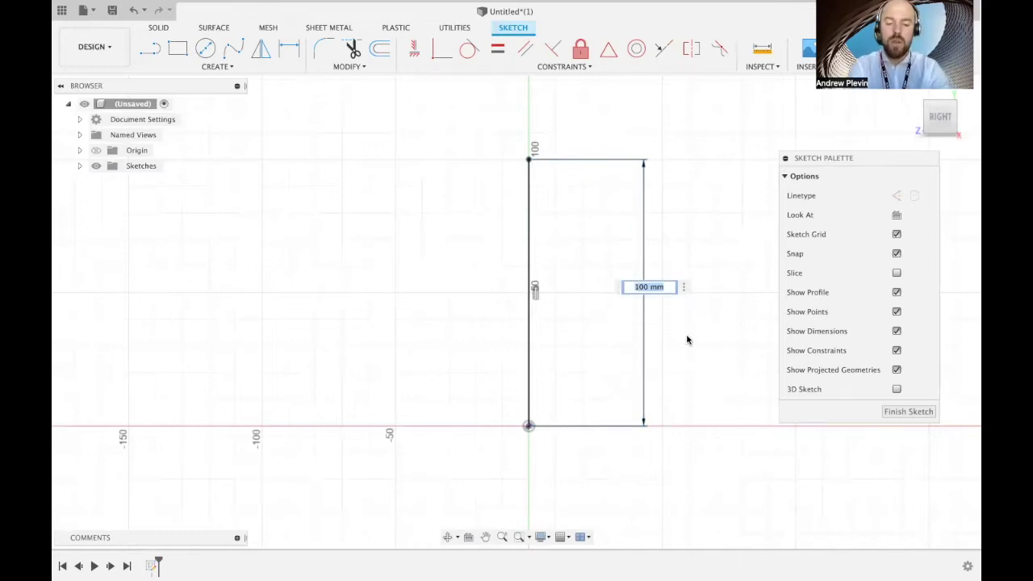
type("95")
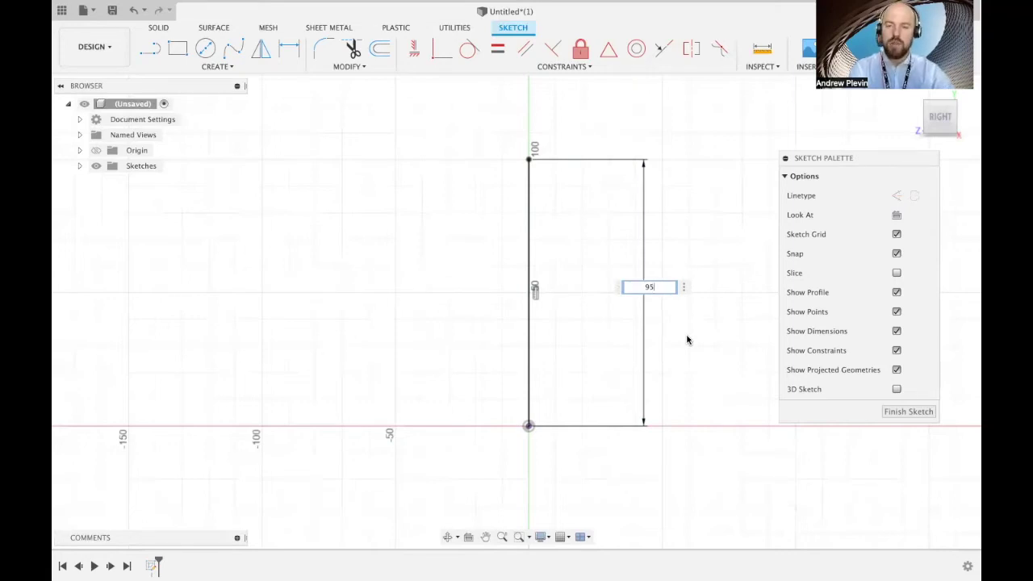
key("Return")
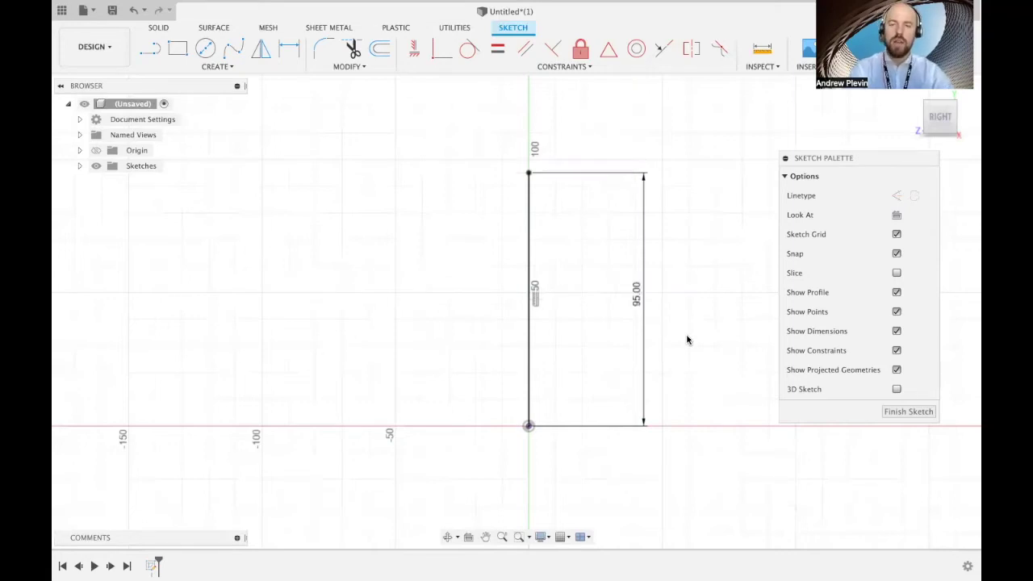
Step: Delete the length dimension of the vertical line
left_click(637, 307)
key("Delete")
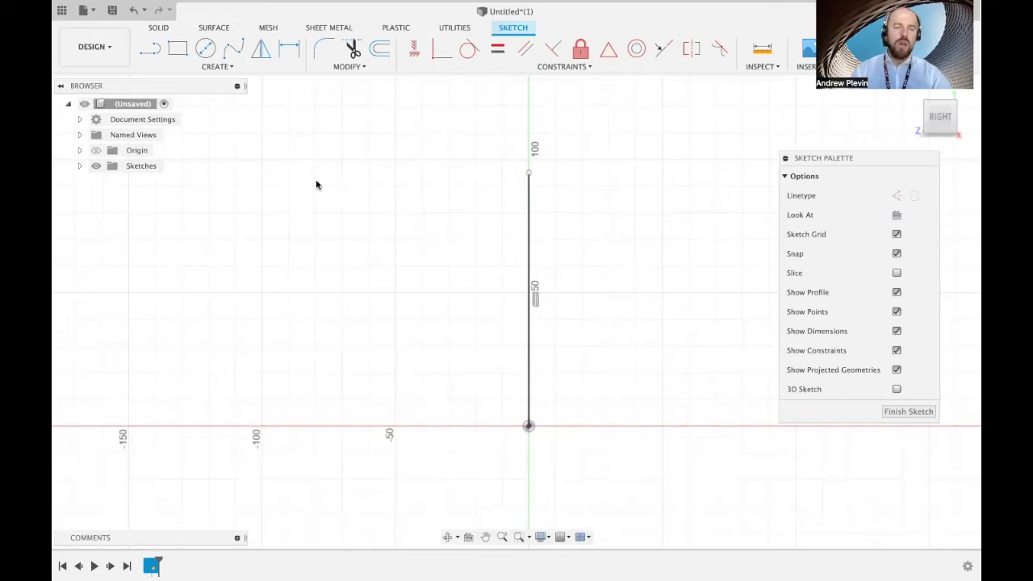
Step: Draw a 40 mm line from the origin toward the negative side of the horizontal axis at about 167.7 degrees
left_click(233, 68)
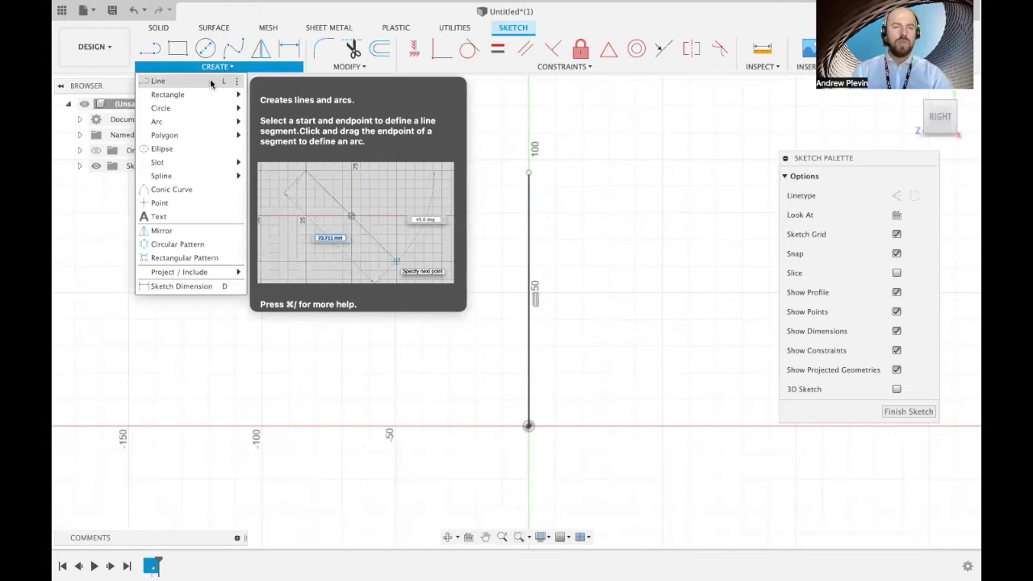
left_click(212, 83)
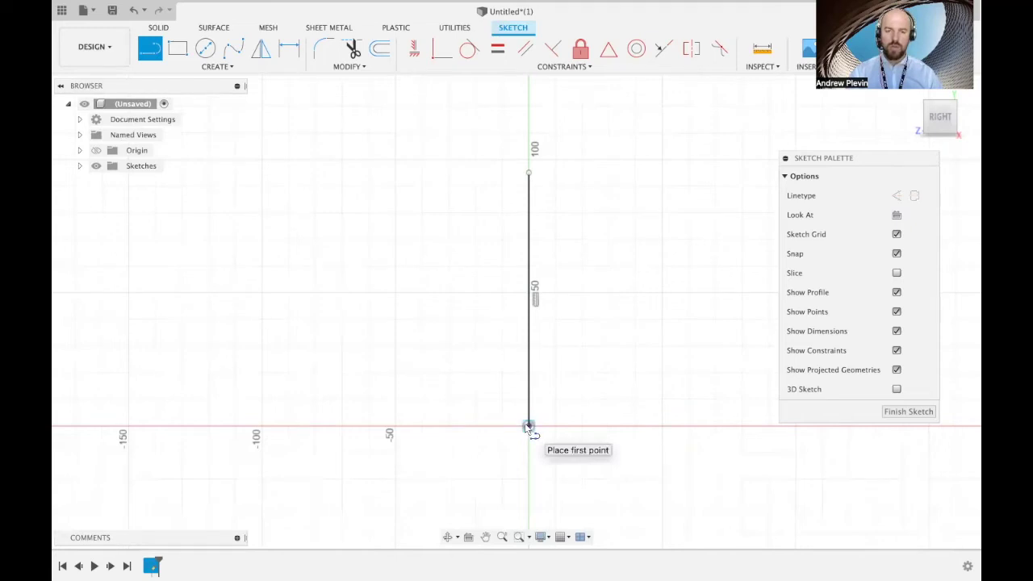
left_click_drag(528, 426, 419, 404)
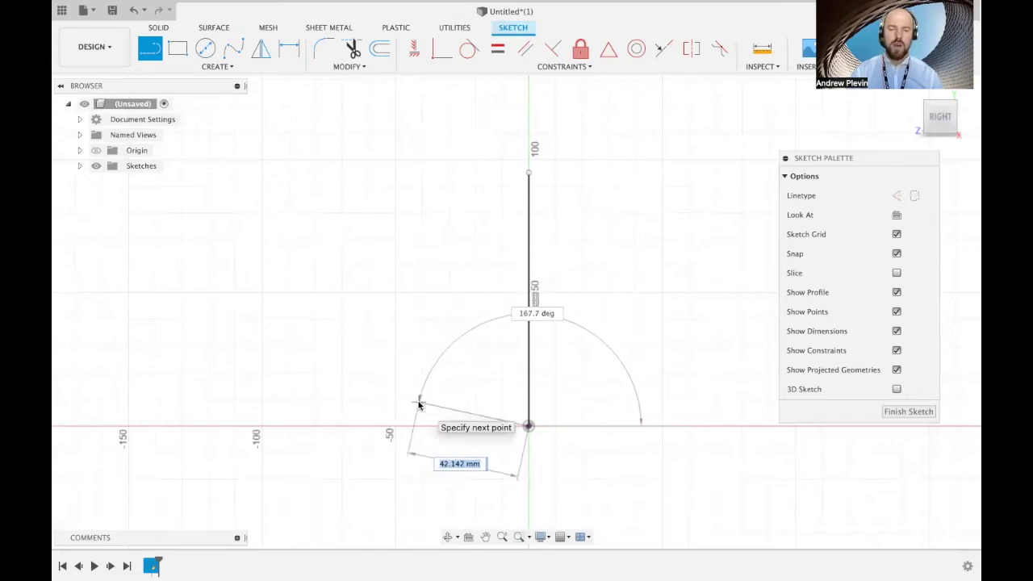
type("40")
key("Tab")
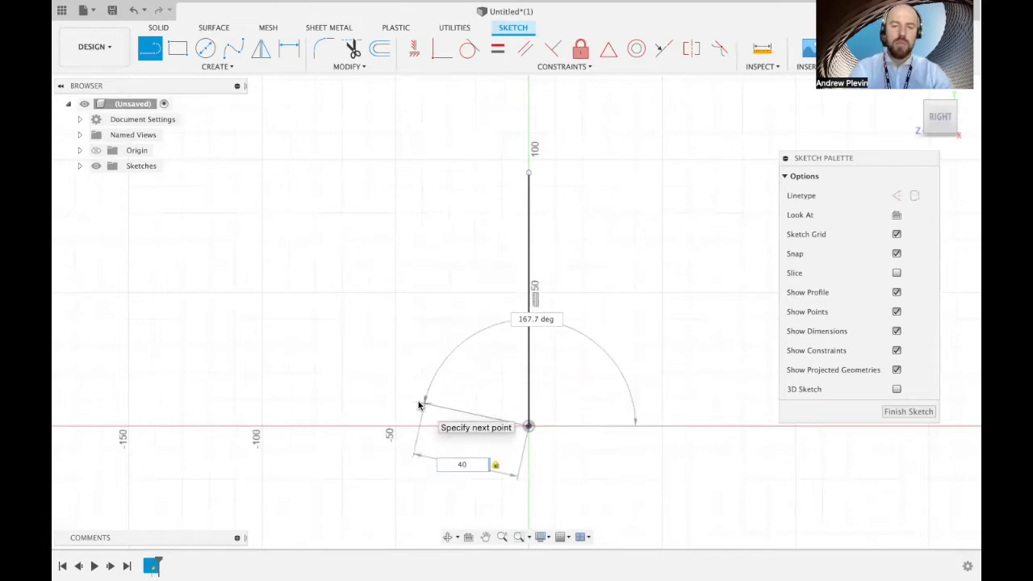
key("Return")
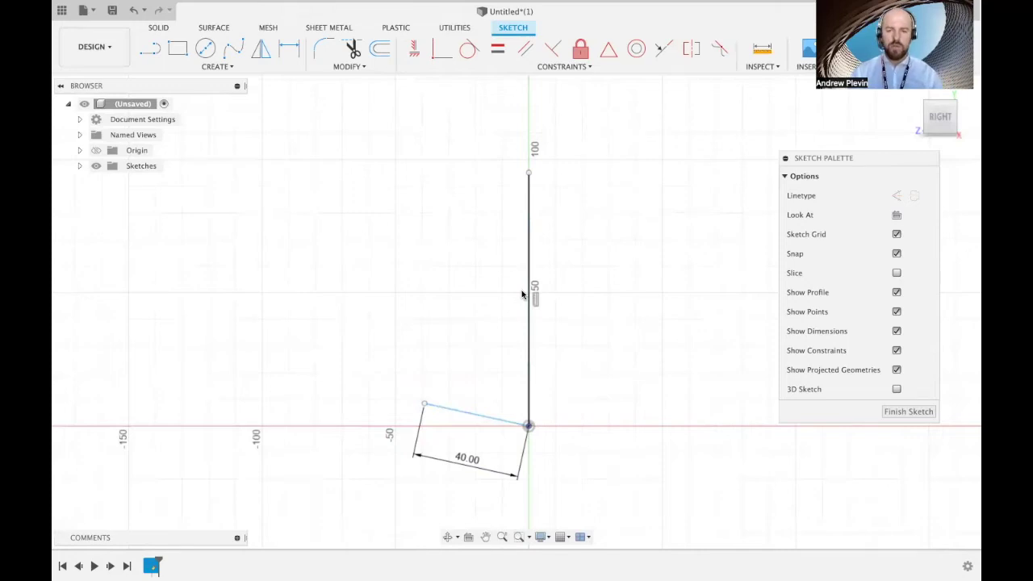
Step: Apply a Horizontal/Vertical constraint to the sloped 40 mm line
left_click(485, 416)
left_click(484, 418)
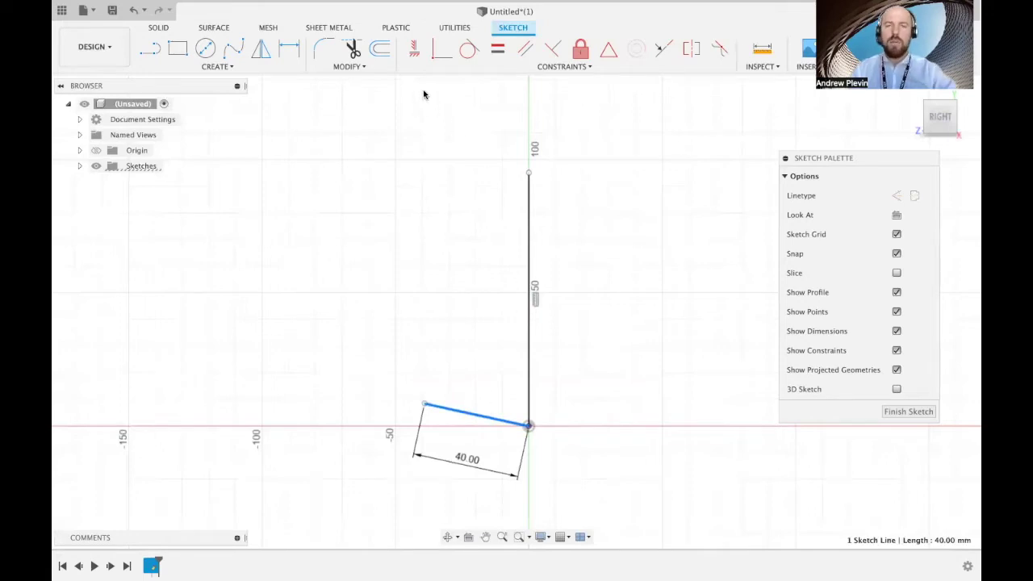
left_click(435, 70)
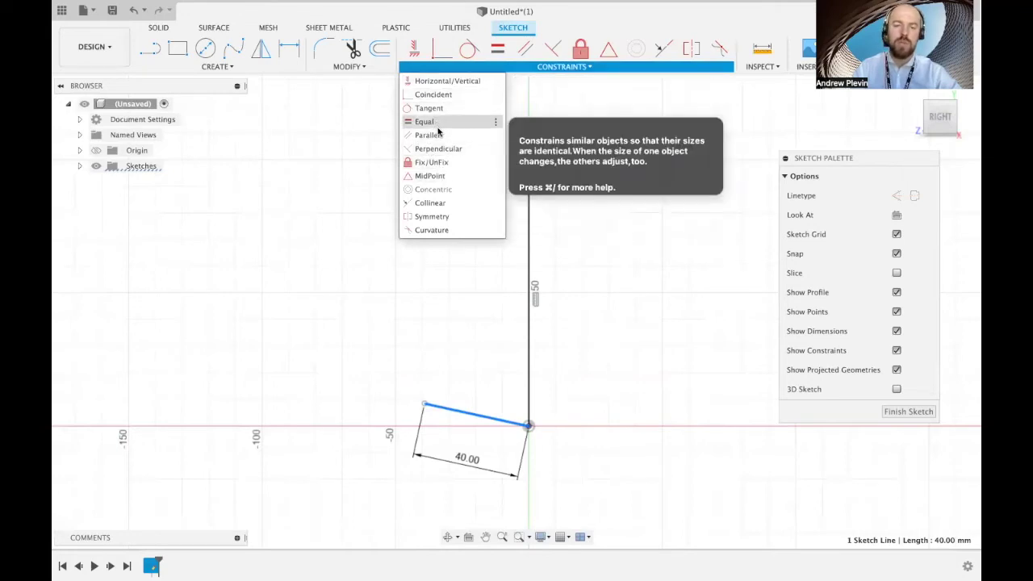
left_click(447, 83)
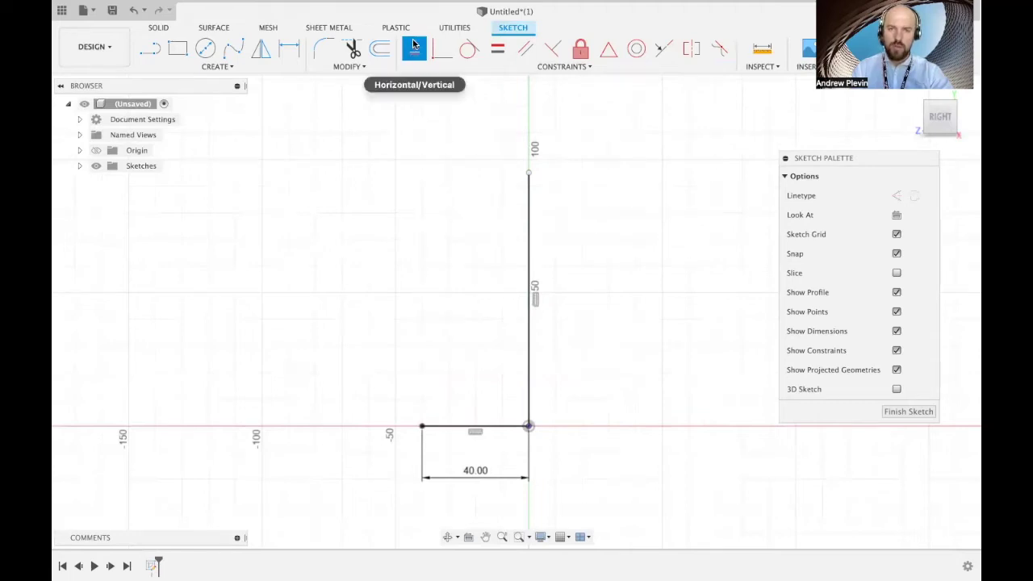
key("Escape")
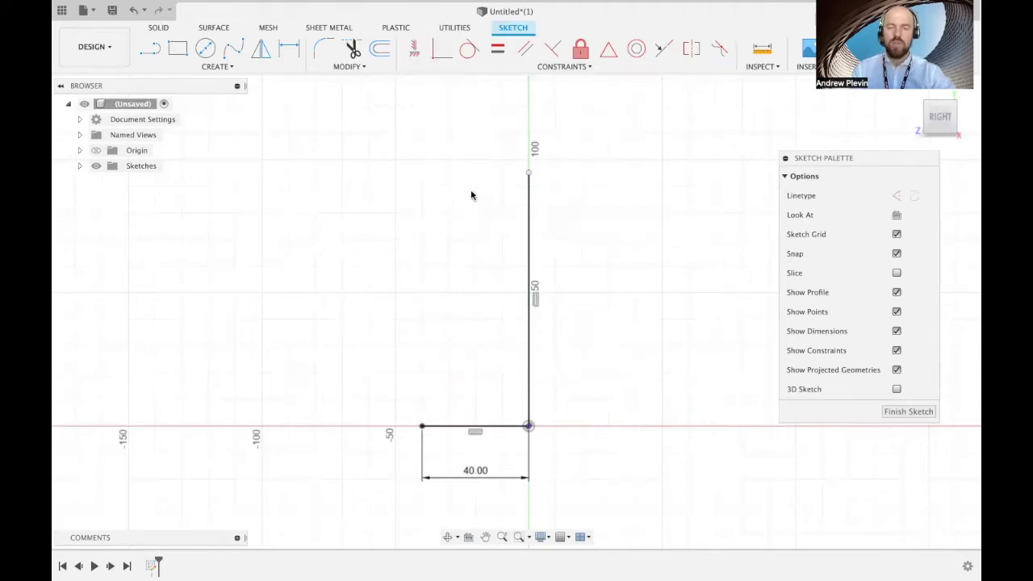
Step: Delete the horizontal constraint from the 40 mm line
left_click(476, 434)
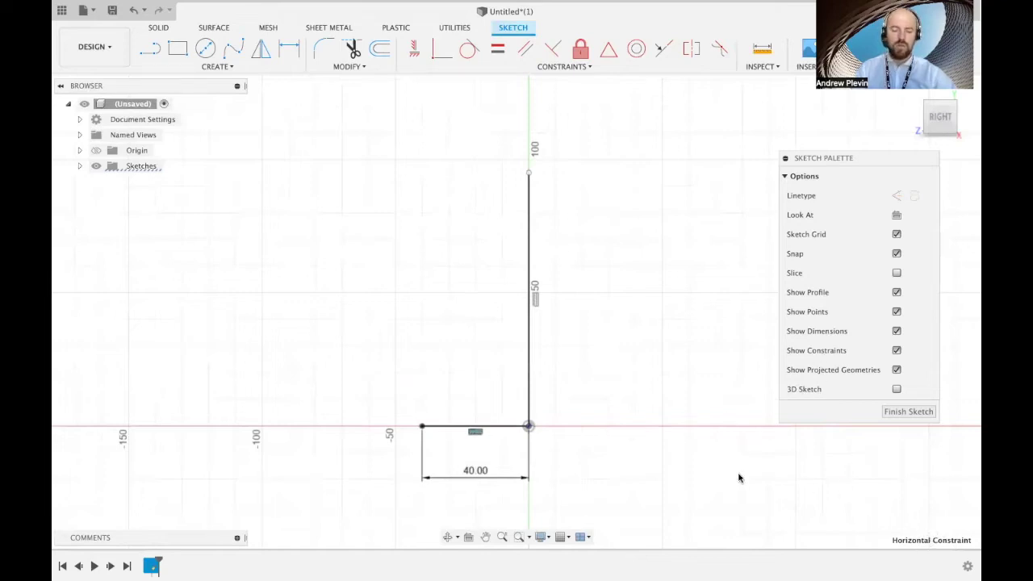
left_click(475, 434)
key("Delete")
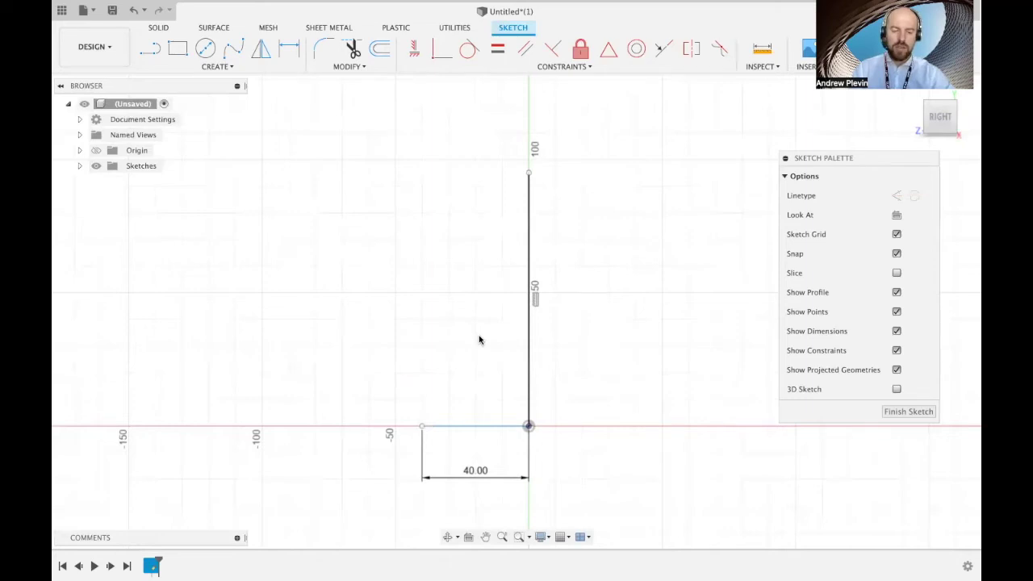
Step: Apply a Perpendicular constraint between the 40 mm line and the vertical line
left_click(482, 426)
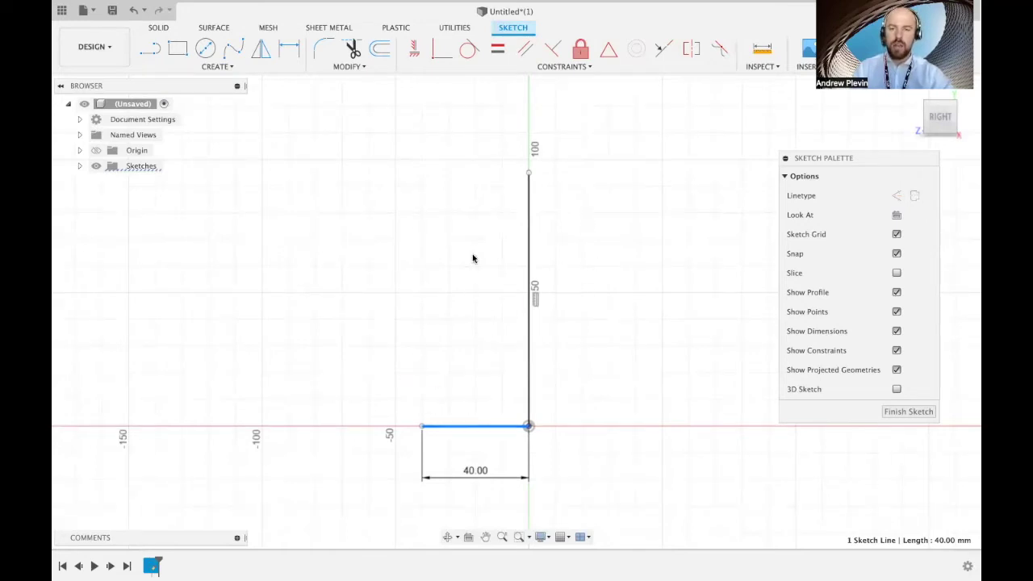
left_click(528, 235, "shift")
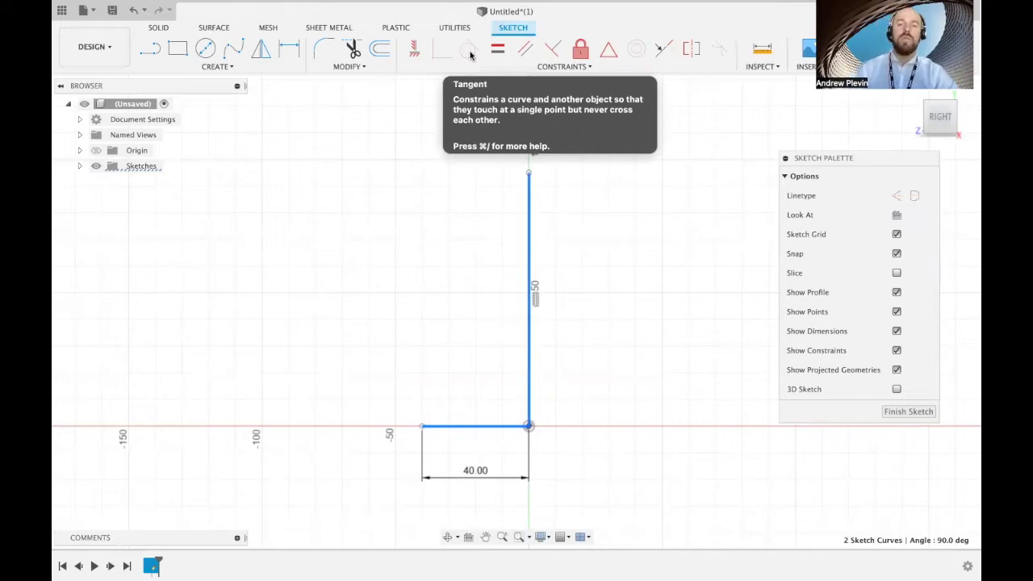
left_click(552, 50)
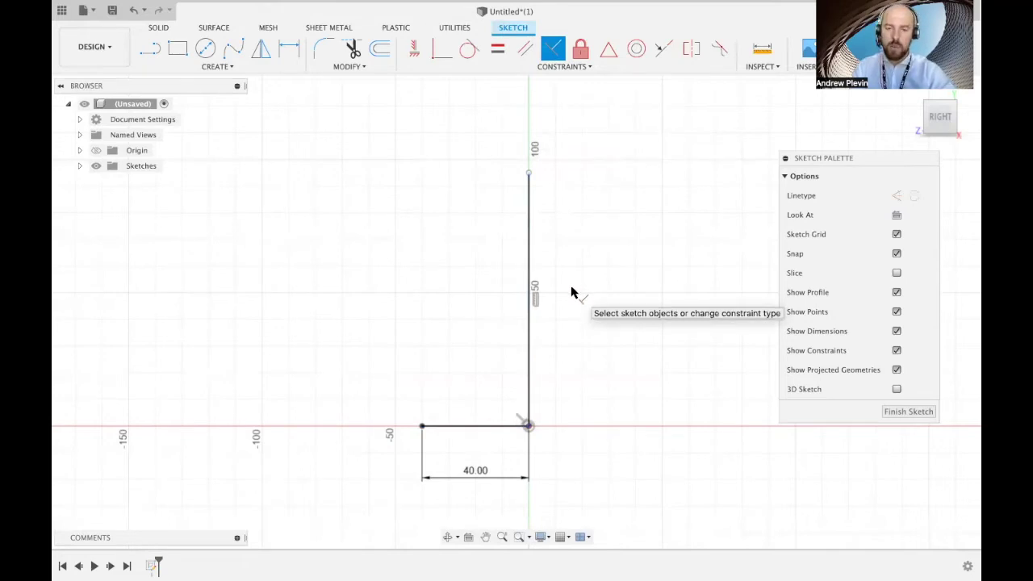
key("Escape")
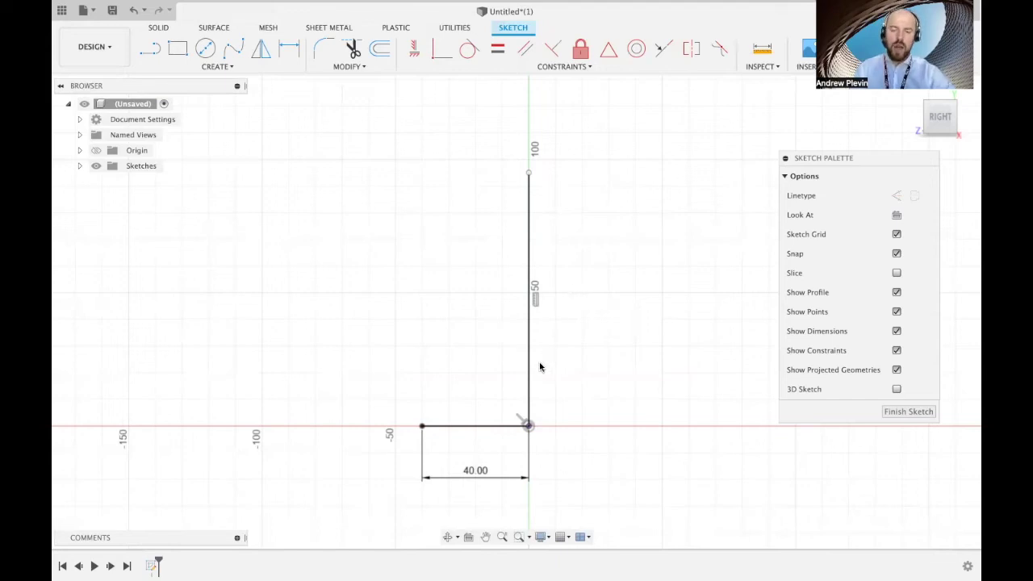
left_click(518, 418)
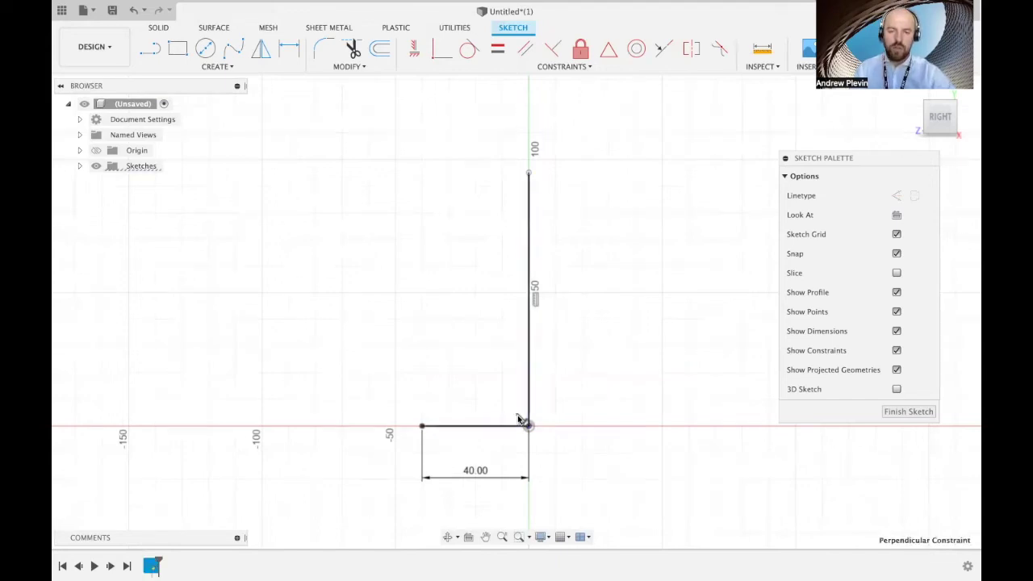
left_click(589, 322)
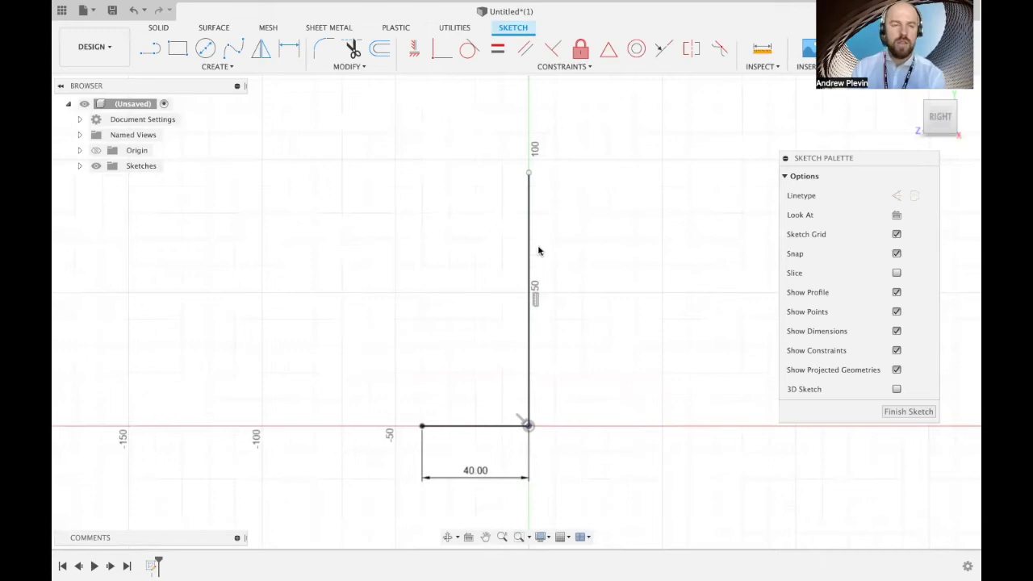
Step: Draw a 55 mm line at 180 degrees from the vertical line's upper end, above the 40 mm line, and hide the sketch dimensions
left_click(218, 68)
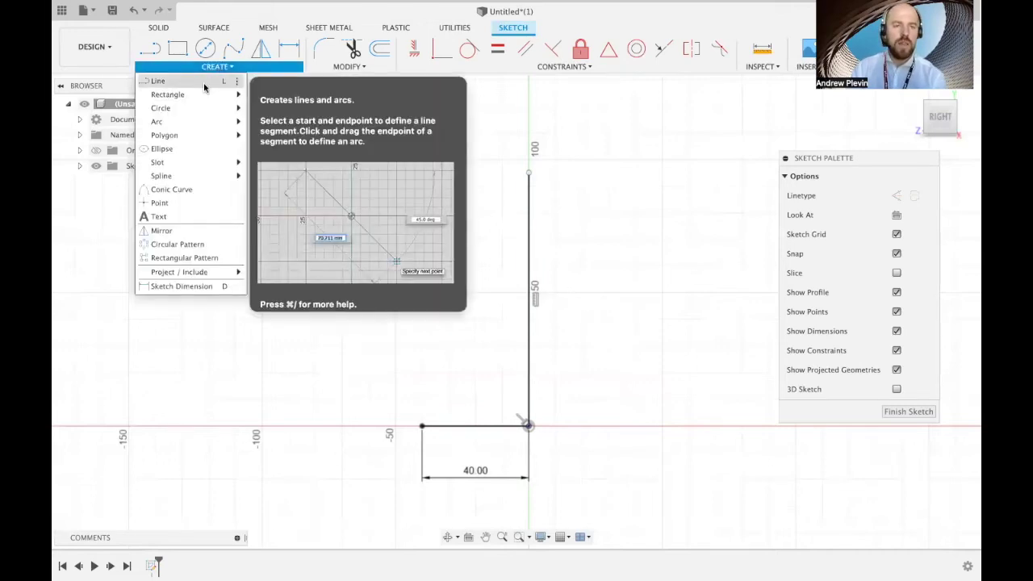
left_click(203, 81)
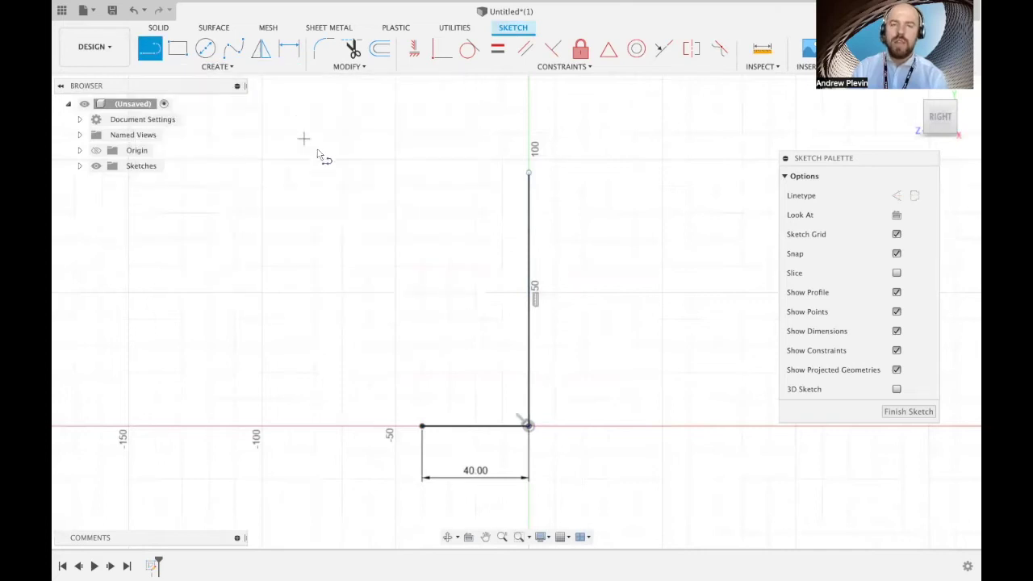
left_click(528, 173)
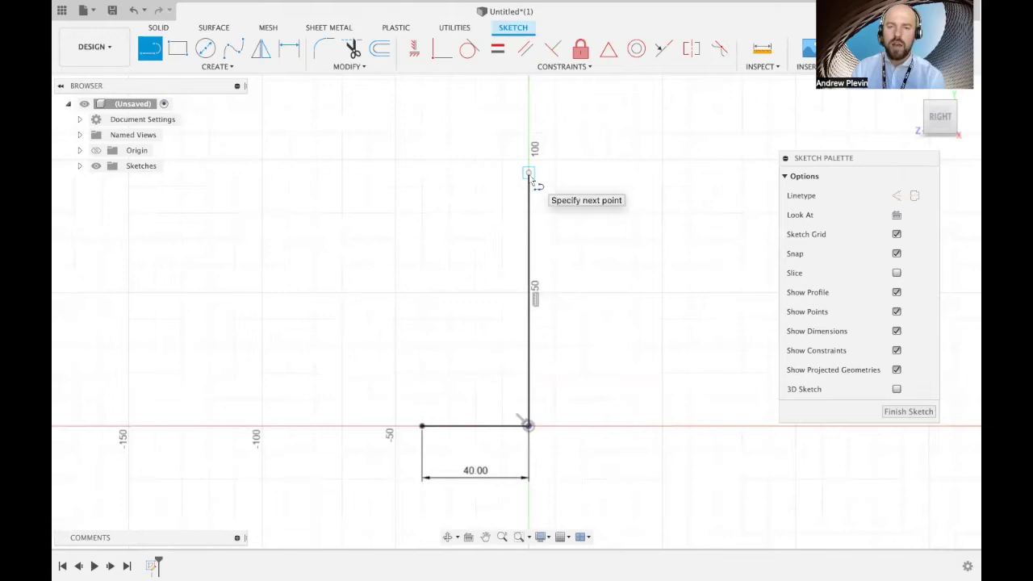
left_click_drag(510, 179, 381, 174)
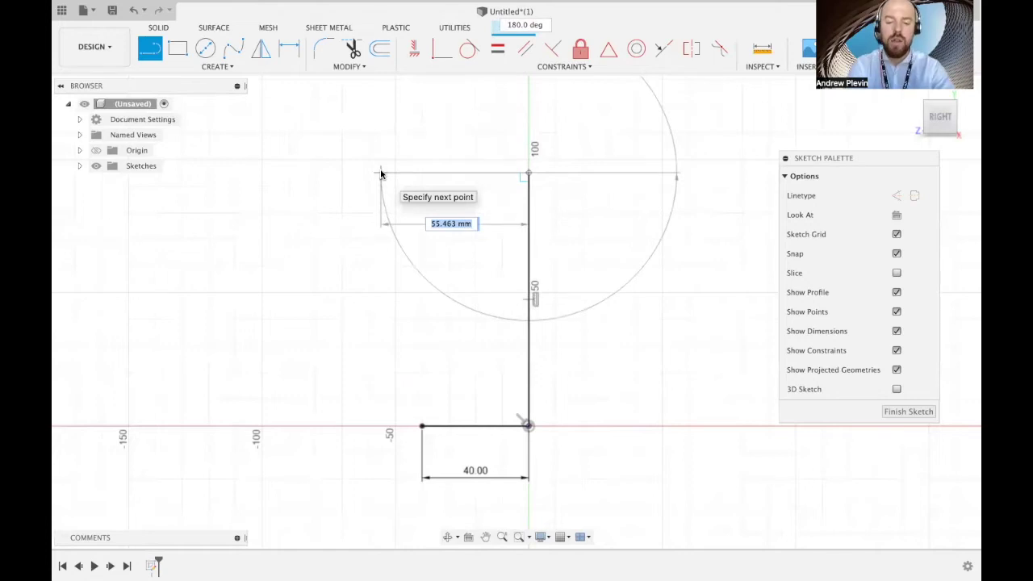
type("55")
key("Tab")
key("Return")
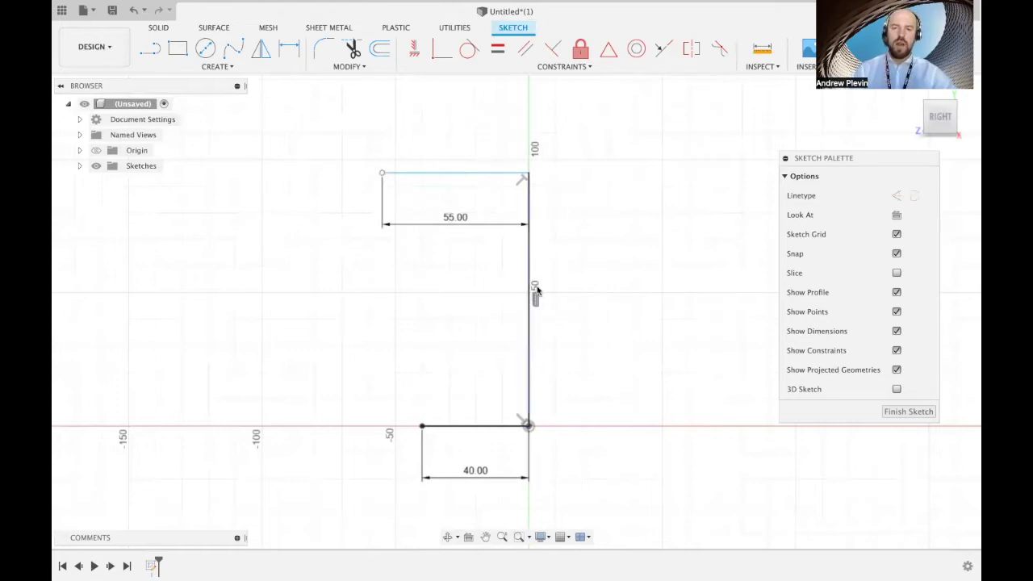
left_click(439, 175)
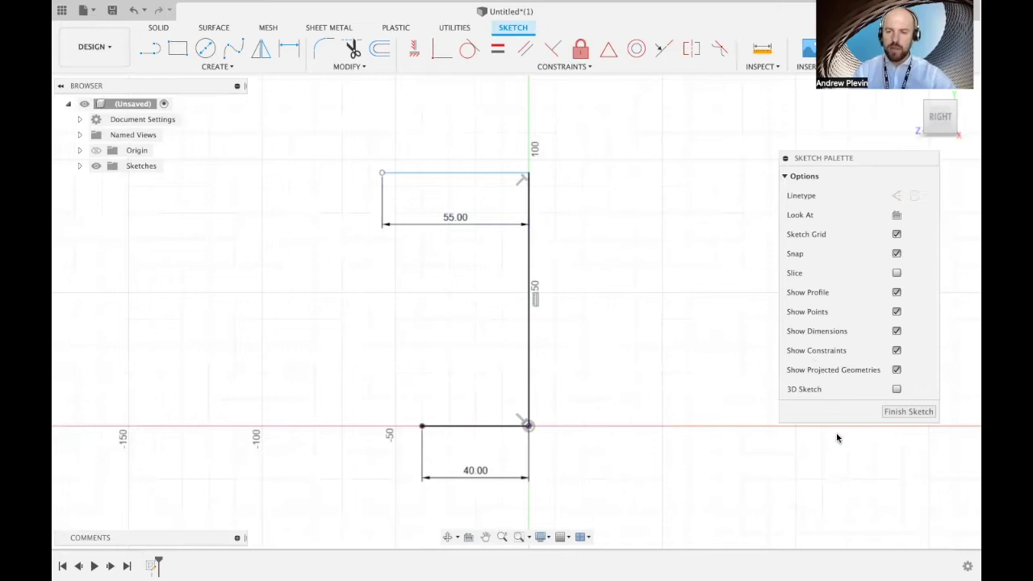
left_click(896, 330)
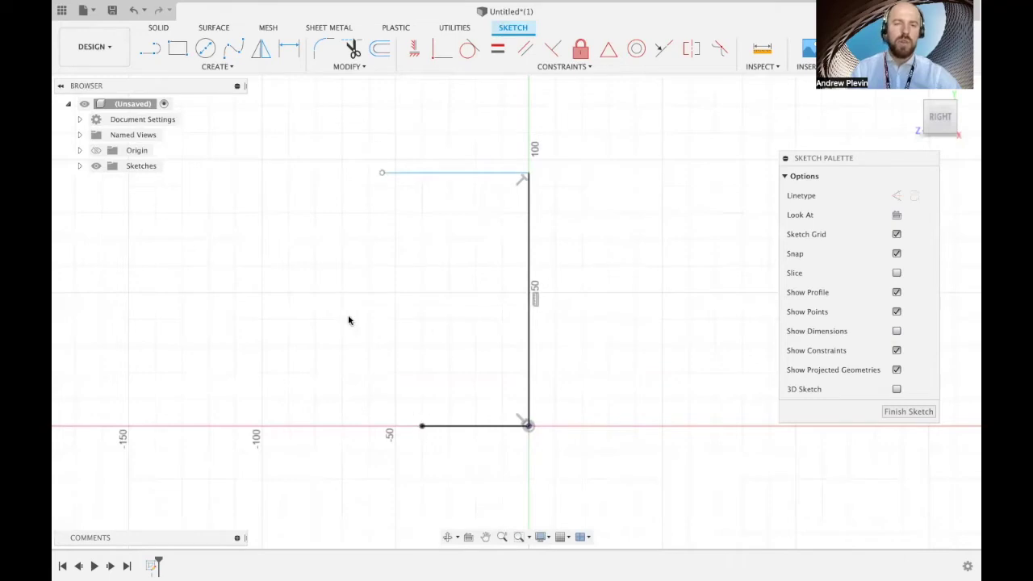
Step: Draw an S-shaped fit point spline from the 40 mm line's free end through four intermediate points to the 55 mm line's free end
left_click(232, 71)
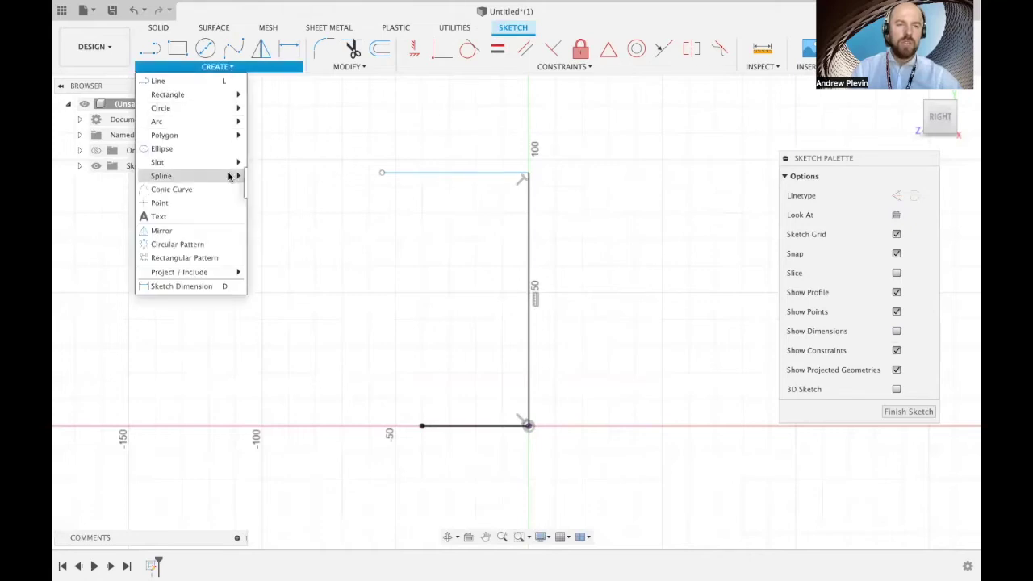
mouse_move(230, 176)
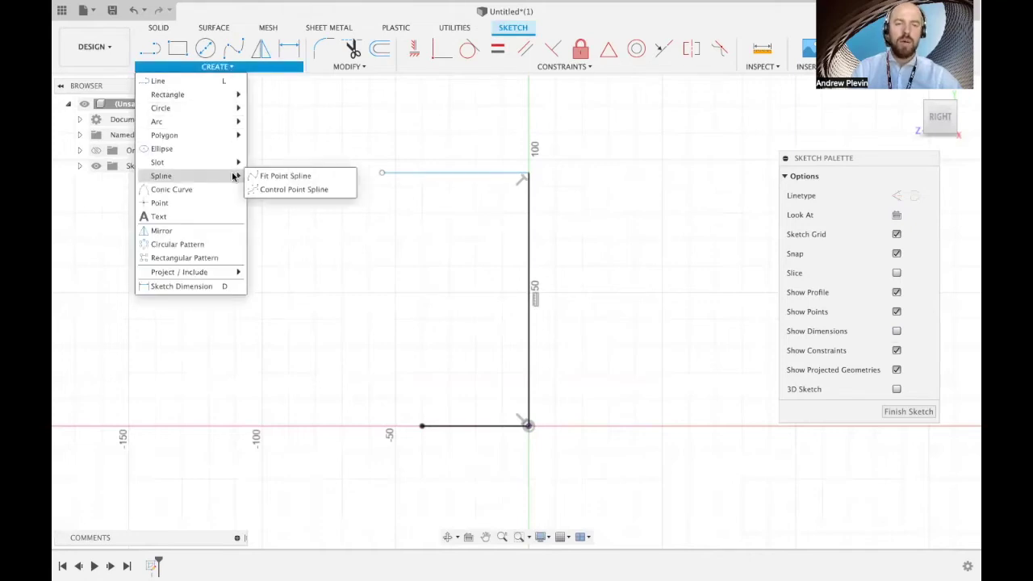
left_click(283, 177)
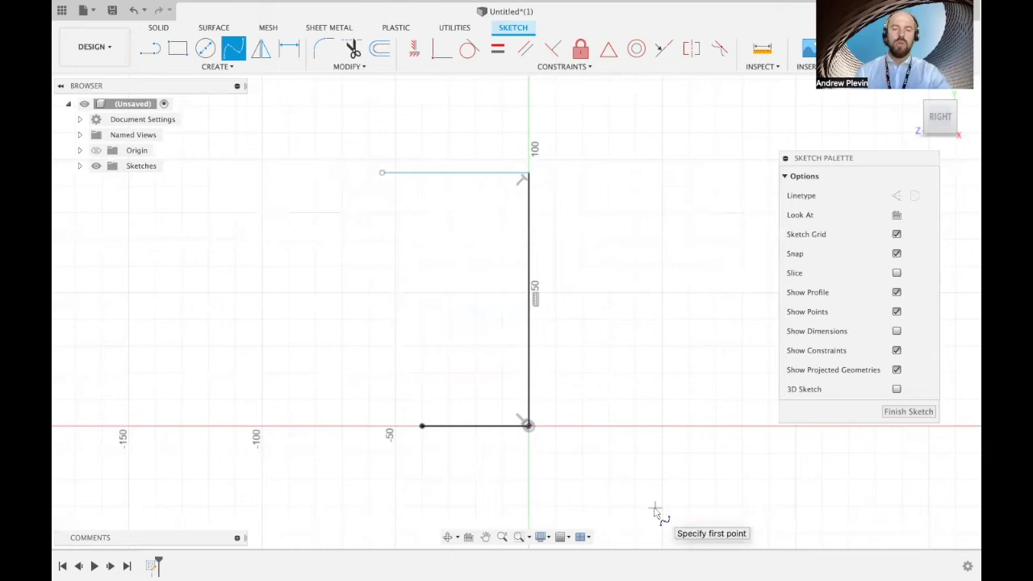
left_click(422, 426)
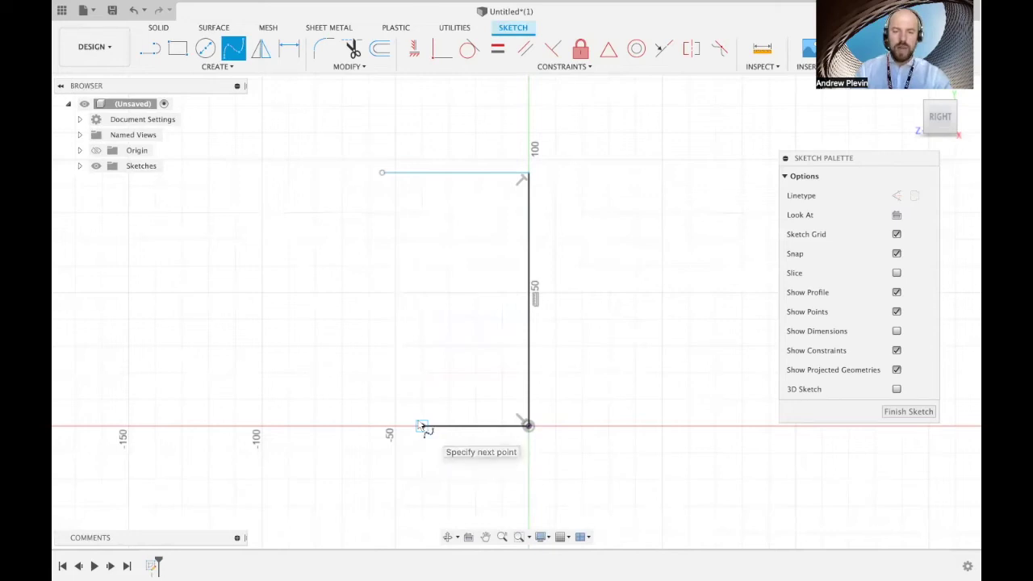
left_click(482, 362)
left_click(452, 308)
left_click(318, 241)
left_click(320, 192)
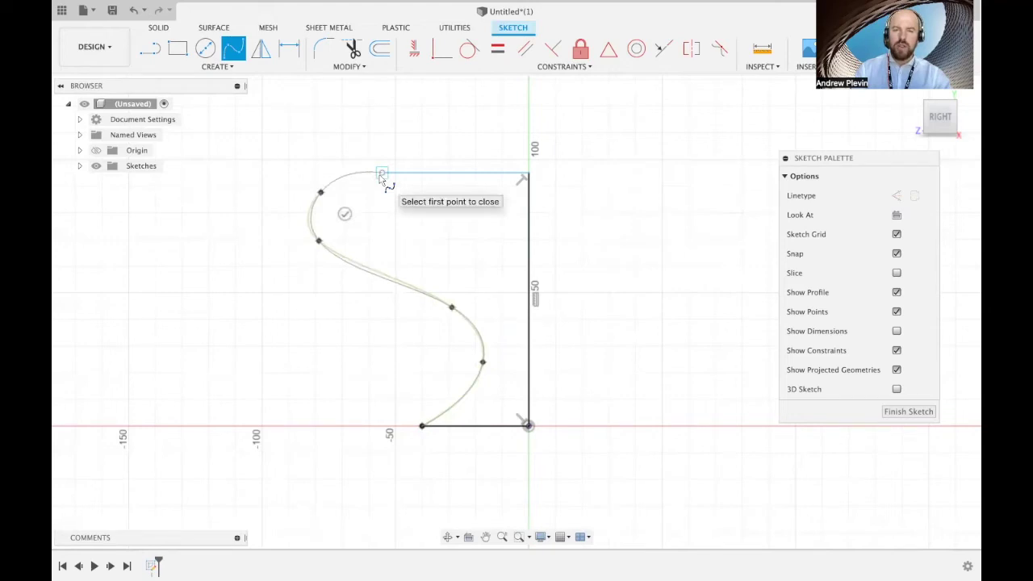
left_click(382, 176)
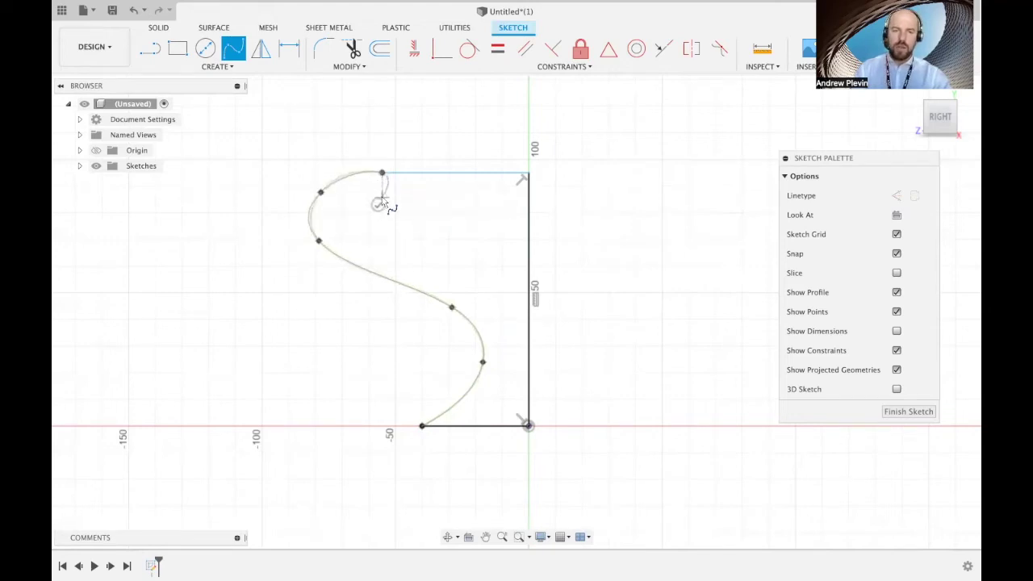
left_click(378, 205)
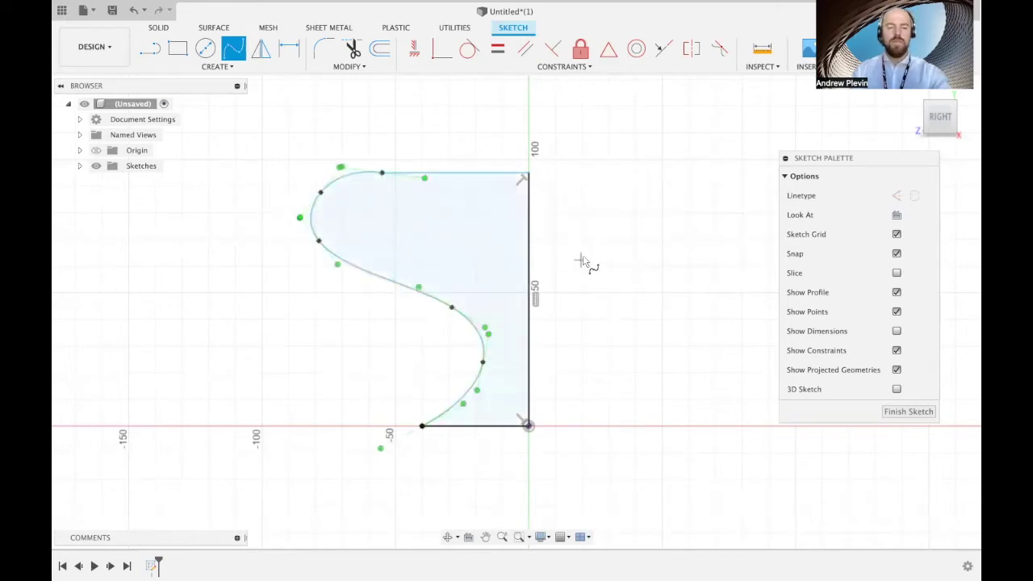
key("Escape")
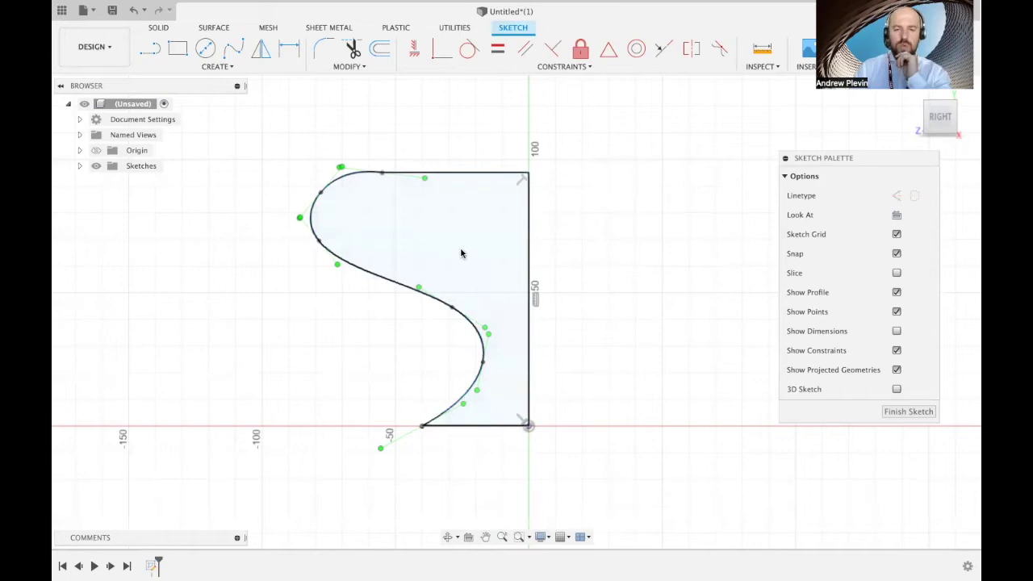
Step: Reshape the spline's upper bulge by adjusting a tangent handle and moving its two fit points inward toward the vertical line
left_click(385, 281)
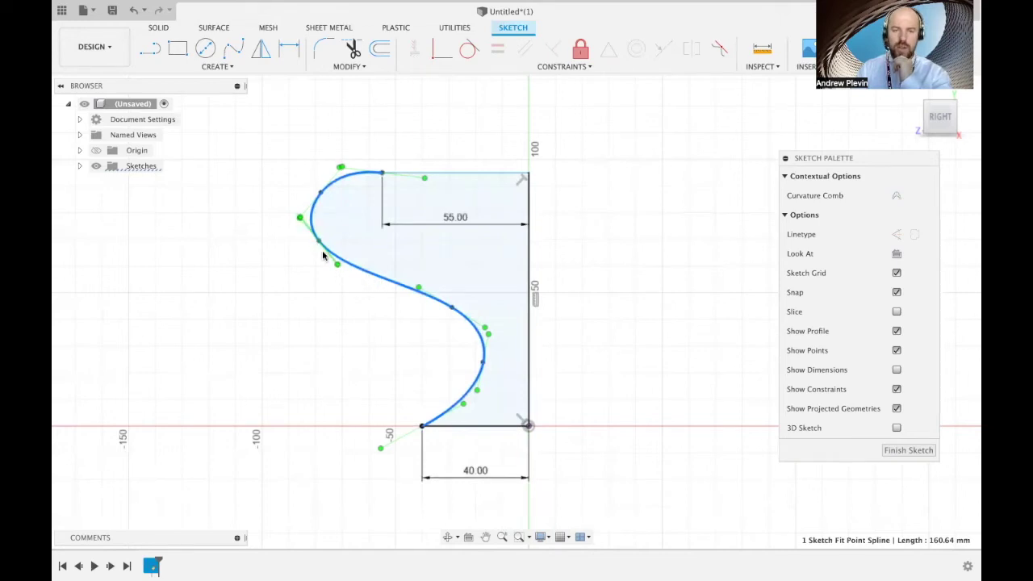
mouse_move(338, 265)
left_mouse_down()
mouse_move(350, 275)
mouse_move(369, 262)
mouse_move(368, 284)
mouse_move(379, 289)
left_mouse_up()
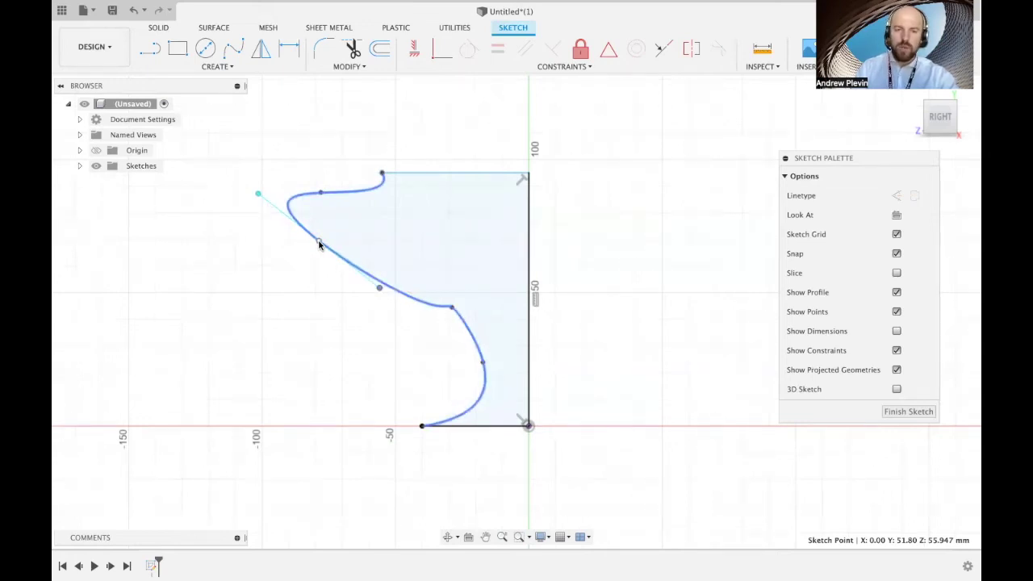
left_click_drag(319, 244, 359, 280)
mouse_move(322, 198)
left_mouse_down()
mouse_move(335, 204)
mouse_move(302, 226)
mouse_move(325, 231)
left_mouse_up()
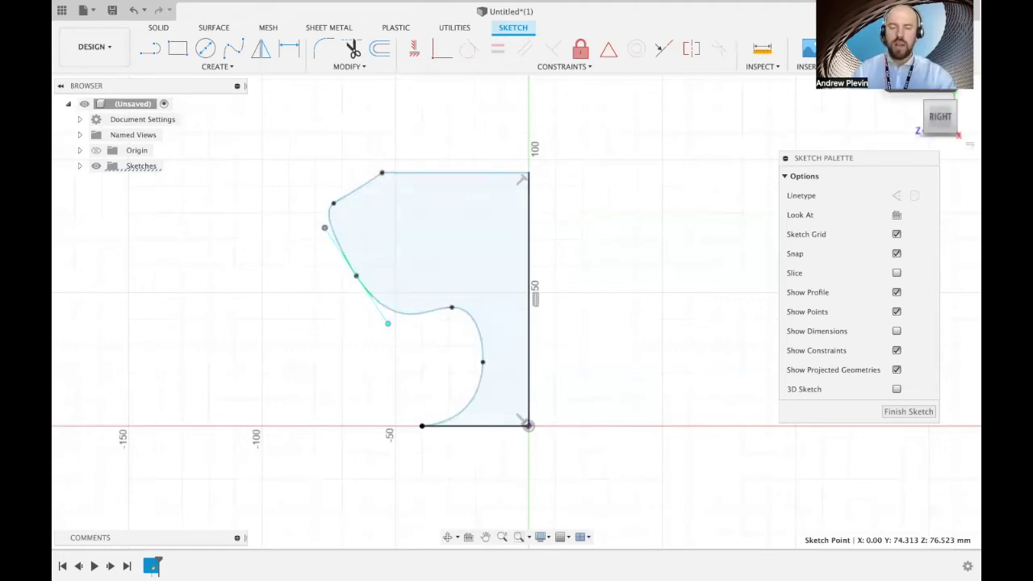
Step: Finish the sketch and view the closed profile from the Right view
left_click(920, 98)
left_click(907, 412)
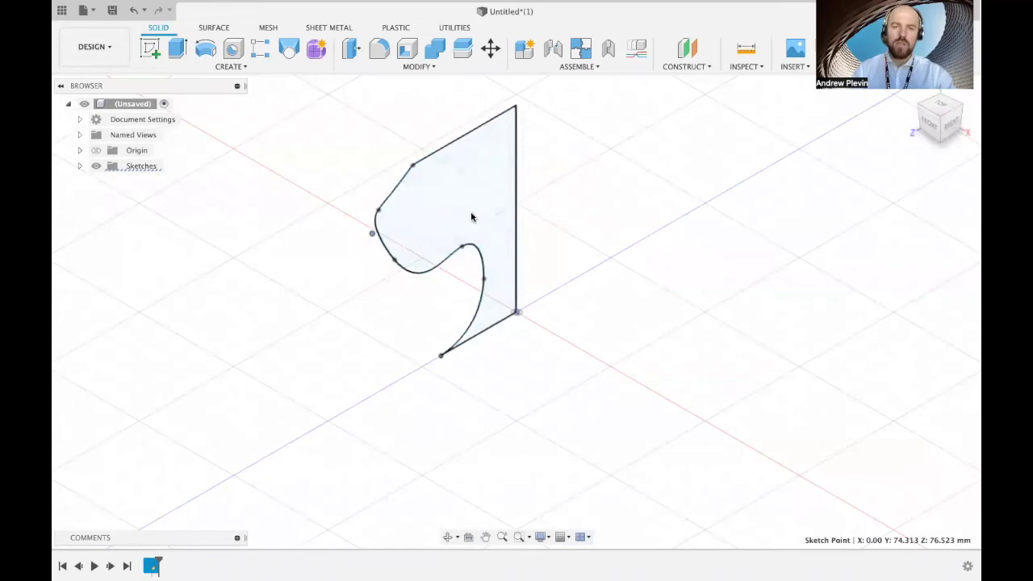
left_click(956, 126)
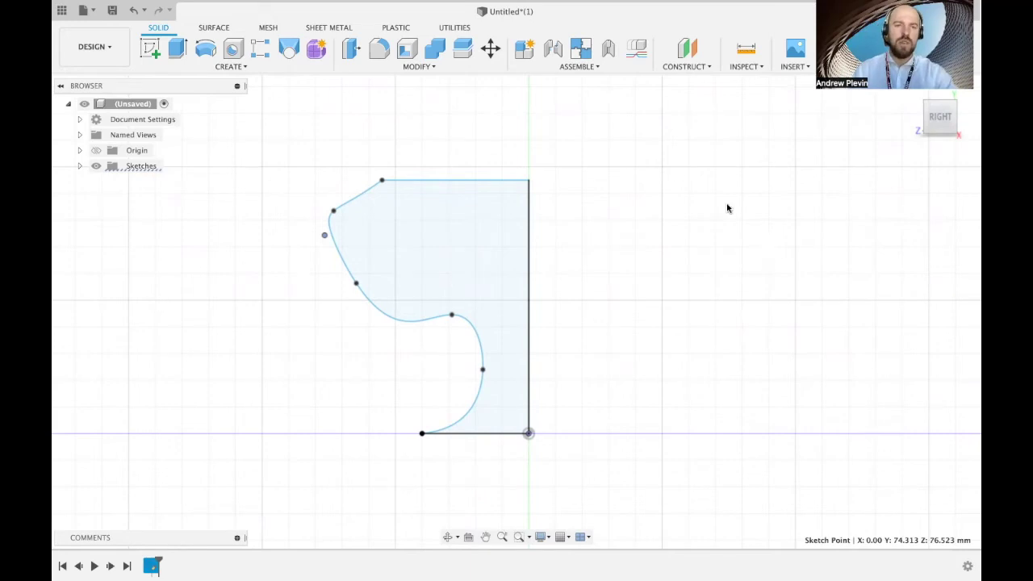
Step: Set up a Revolve of the closed sketch profile around its vertical line
left_click(249, 71)
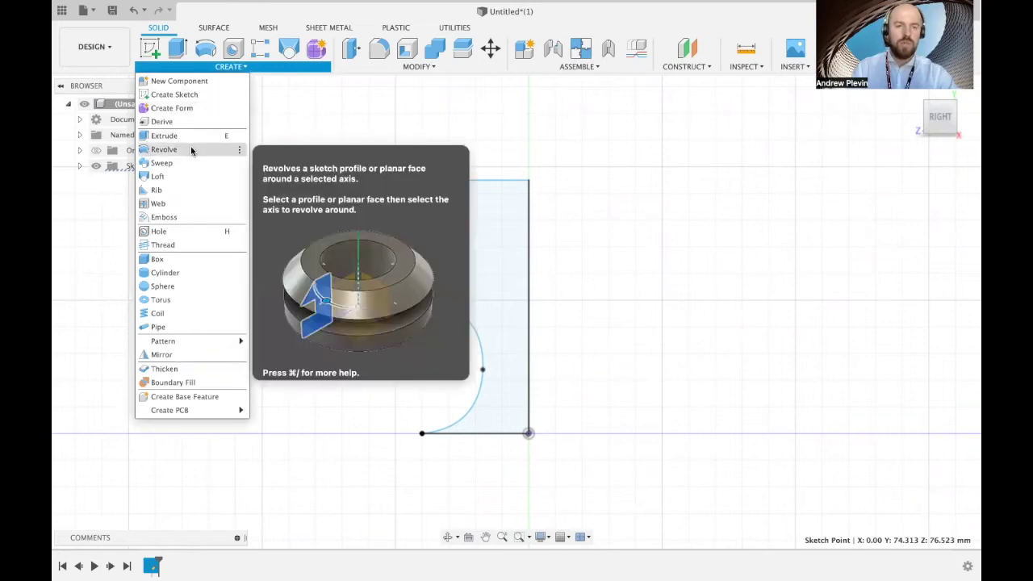
left_click(190, 149)
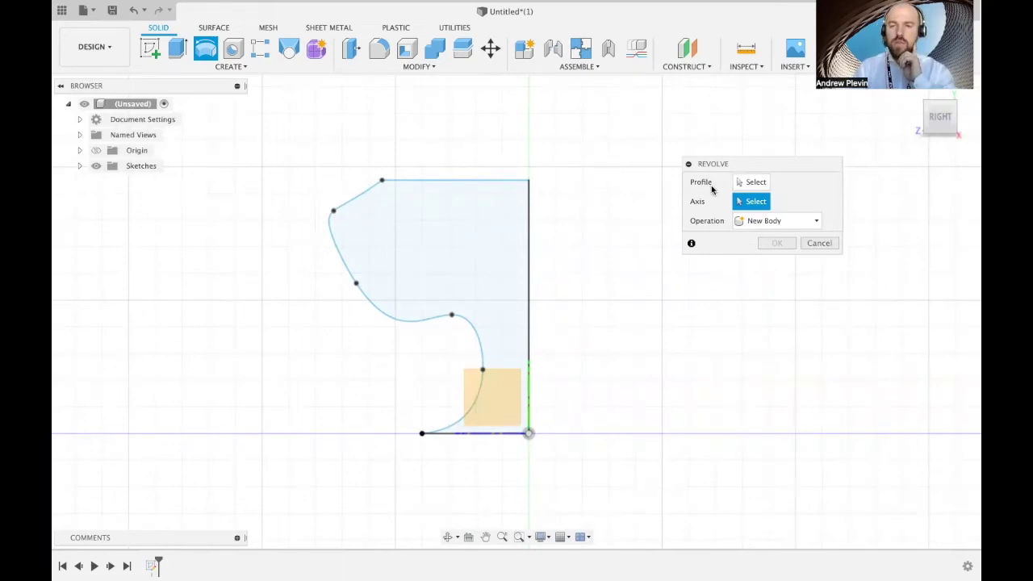
left_click(746, 184)
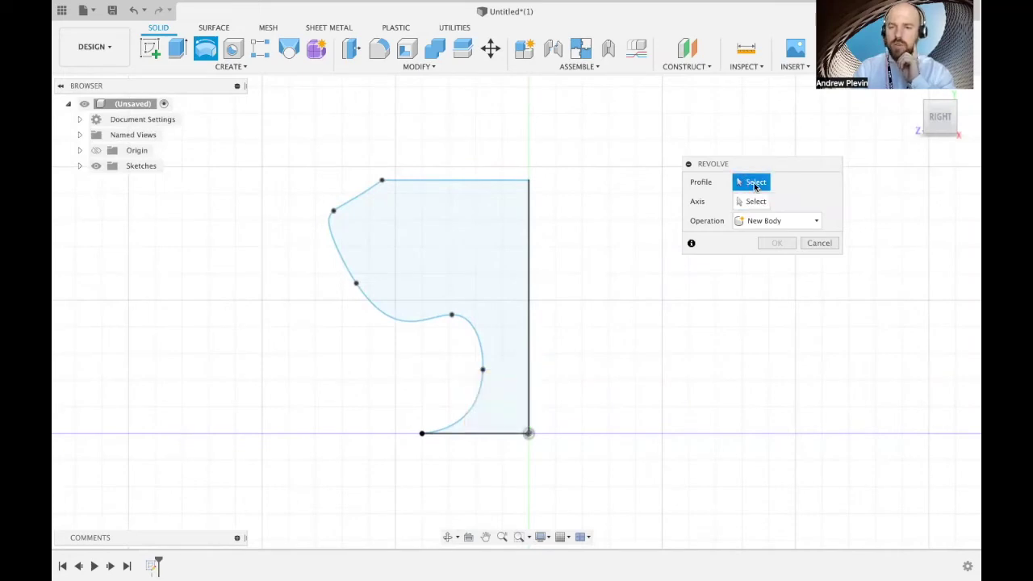
left_click(476, 243)
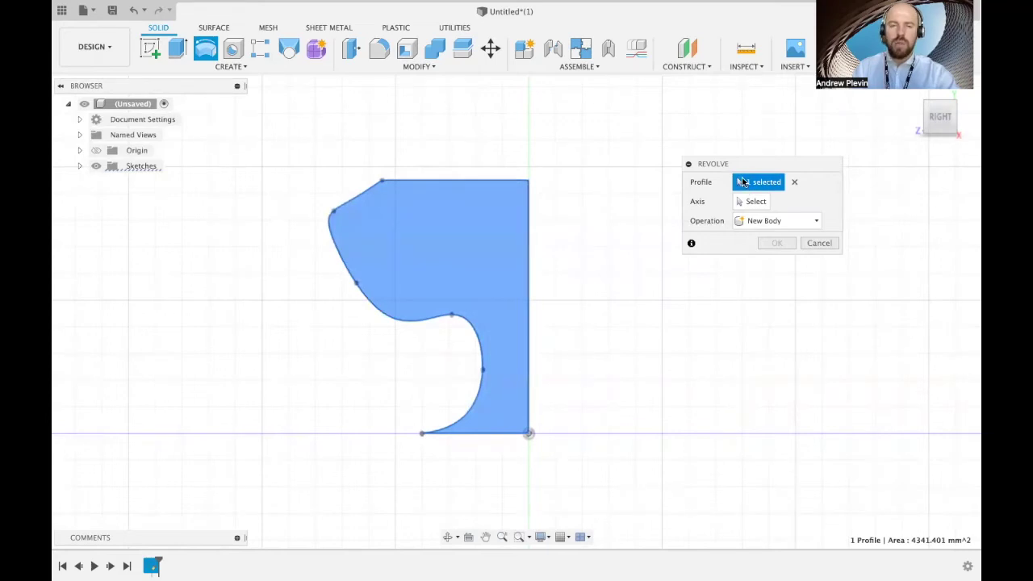
left_click(794, 184)
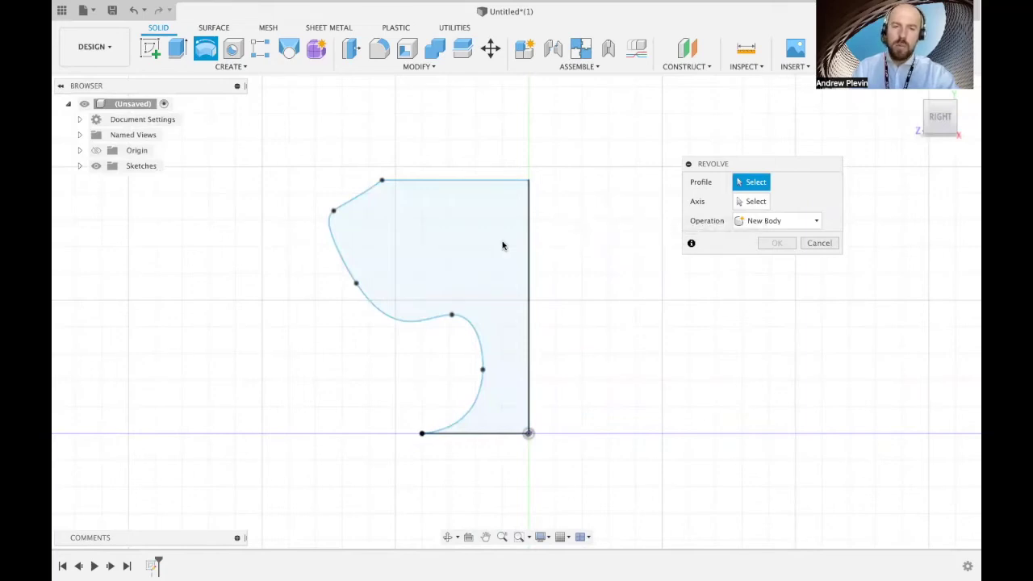
left_click(437, 250)
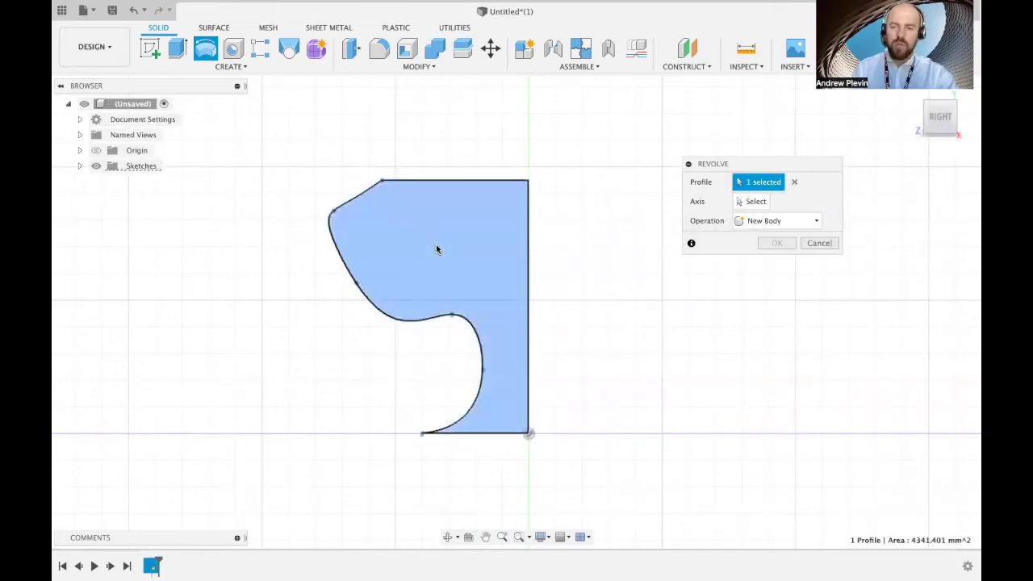
left_click(742, 202)
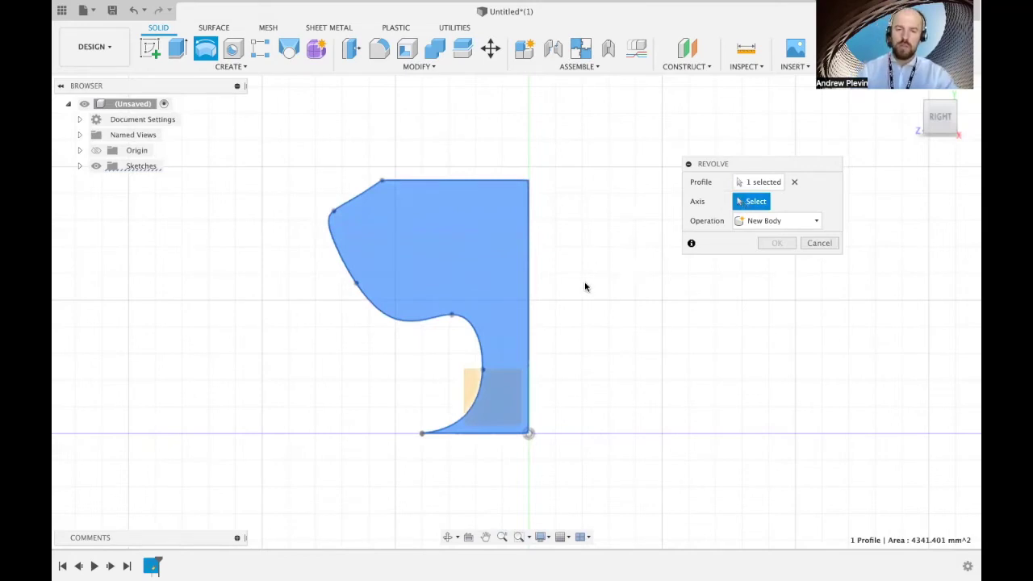
left_click(529, 288)
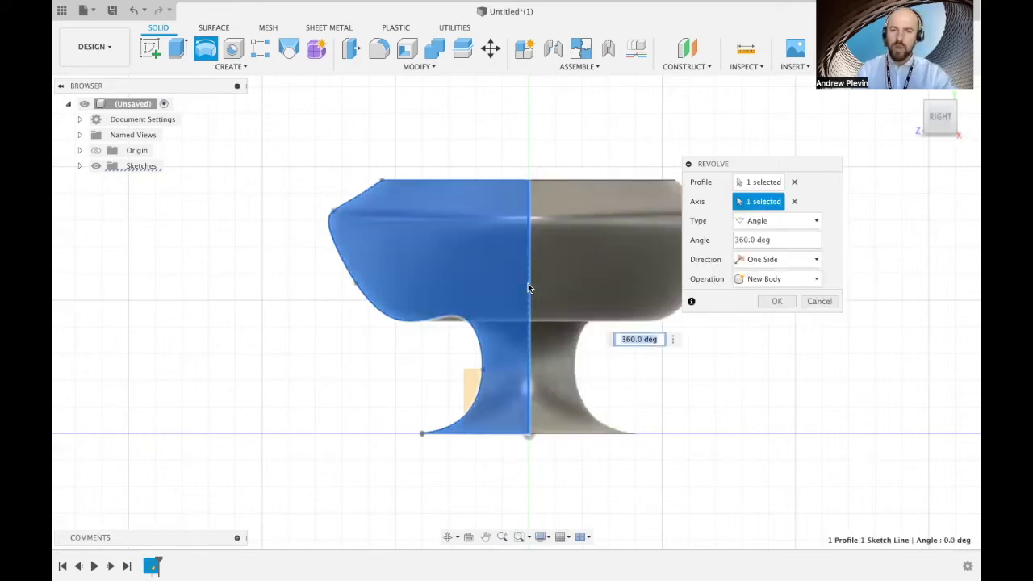
left_click_drag(729, 165, 781, 144)
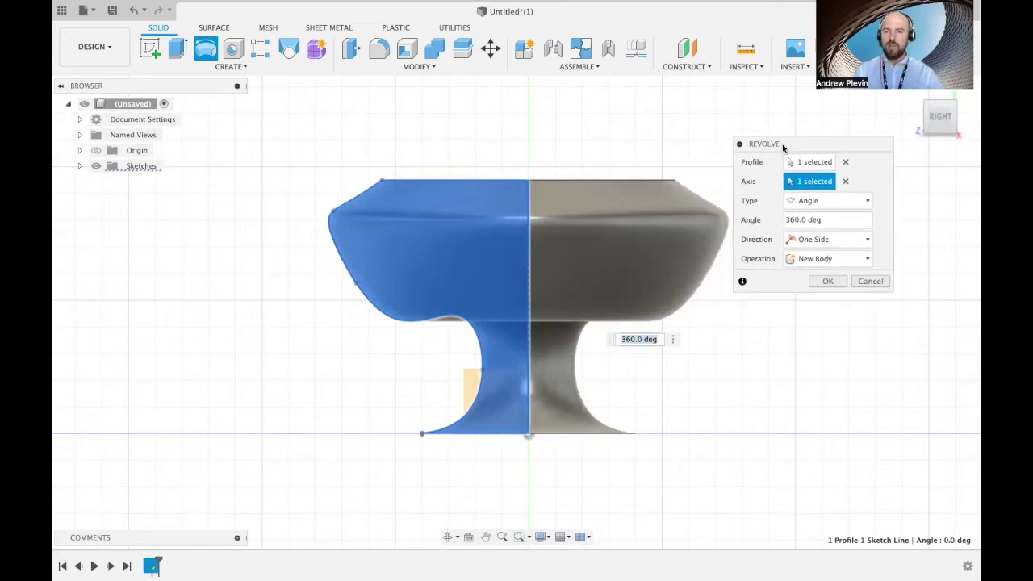
Step: Try a revolve angle of 180 degrees
left_click(832, 209)
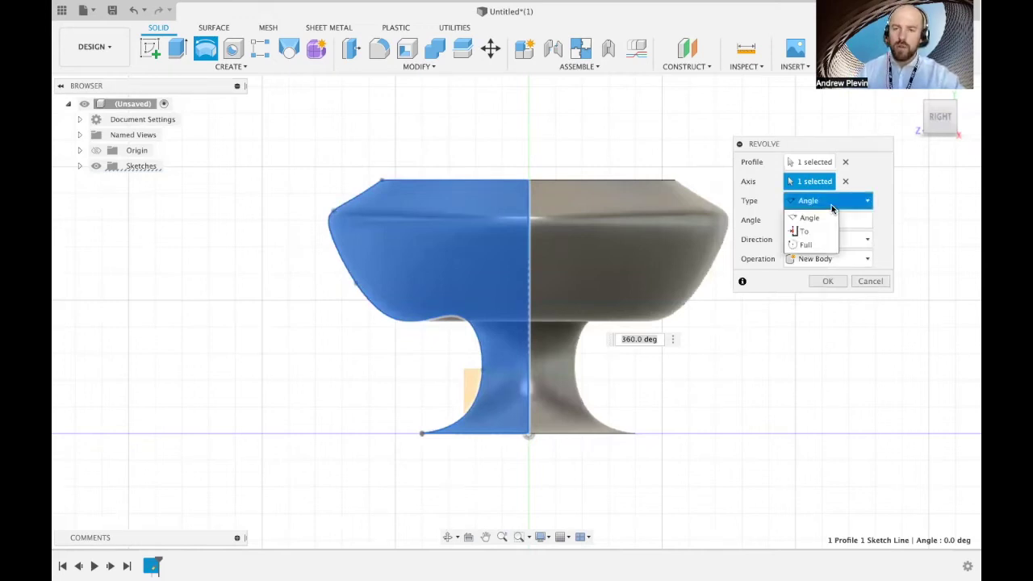
left_click(835, 217)
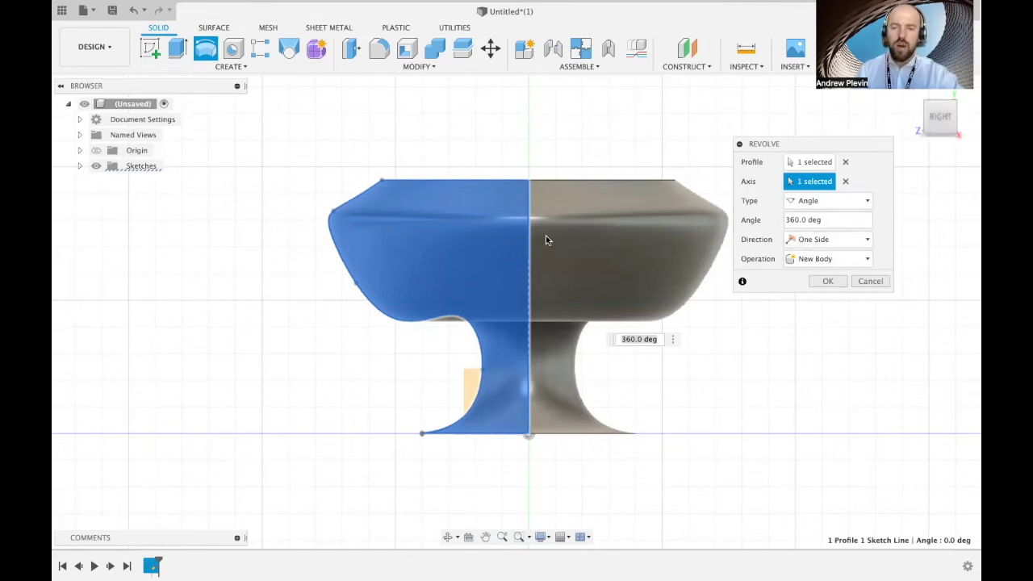
left_click(829, 221)
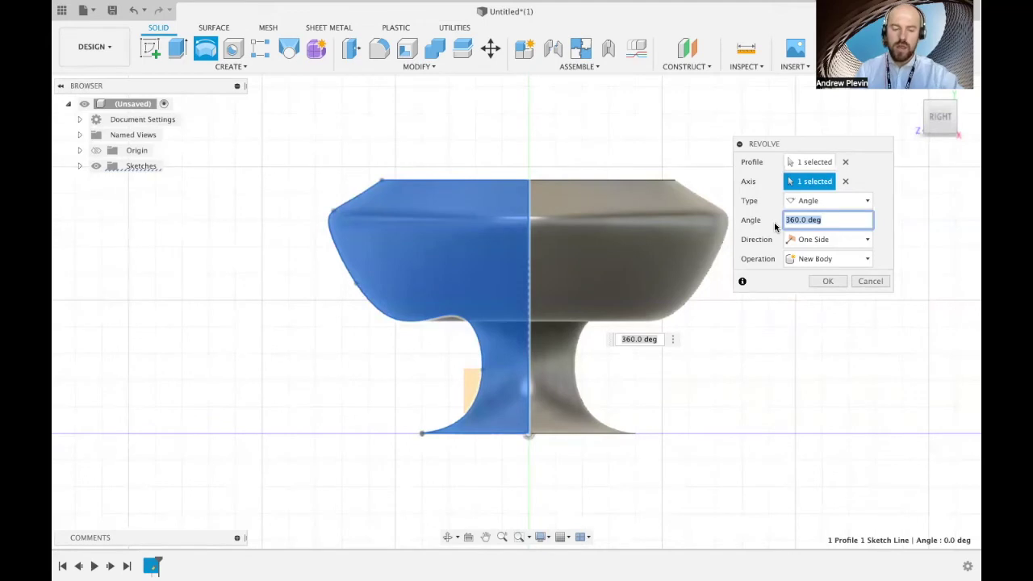
type("180")
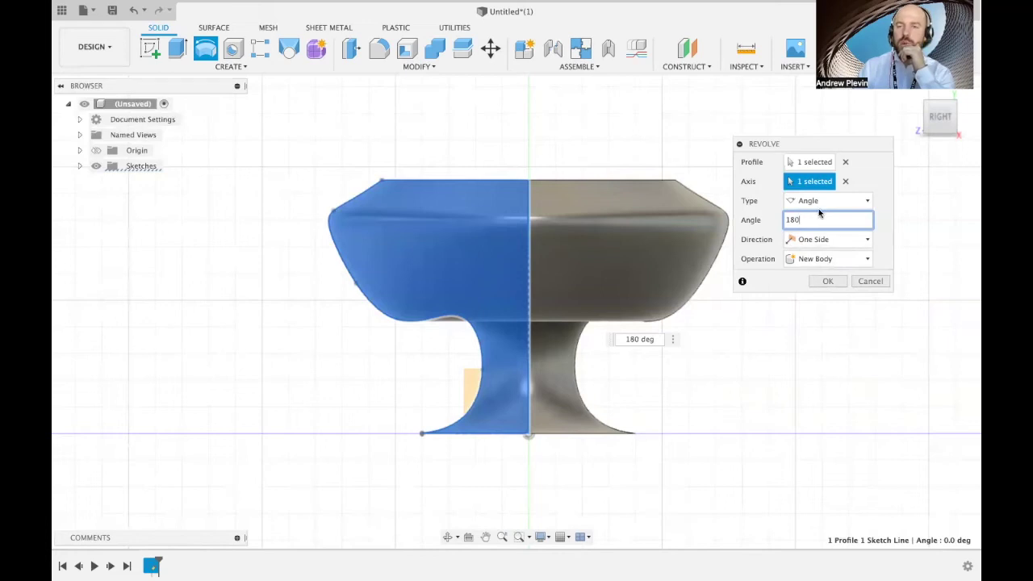
Step: Set the revolve type to Full, complete it as a new body, and view the solid from the home view
left_click(817, 200)
left_click(823, 243)
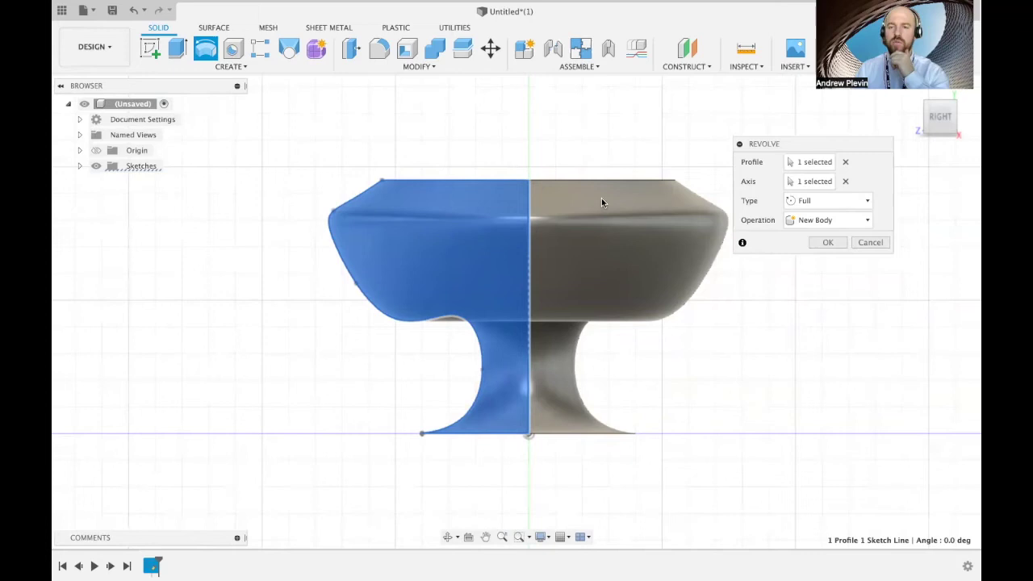
left_click(793, 227)
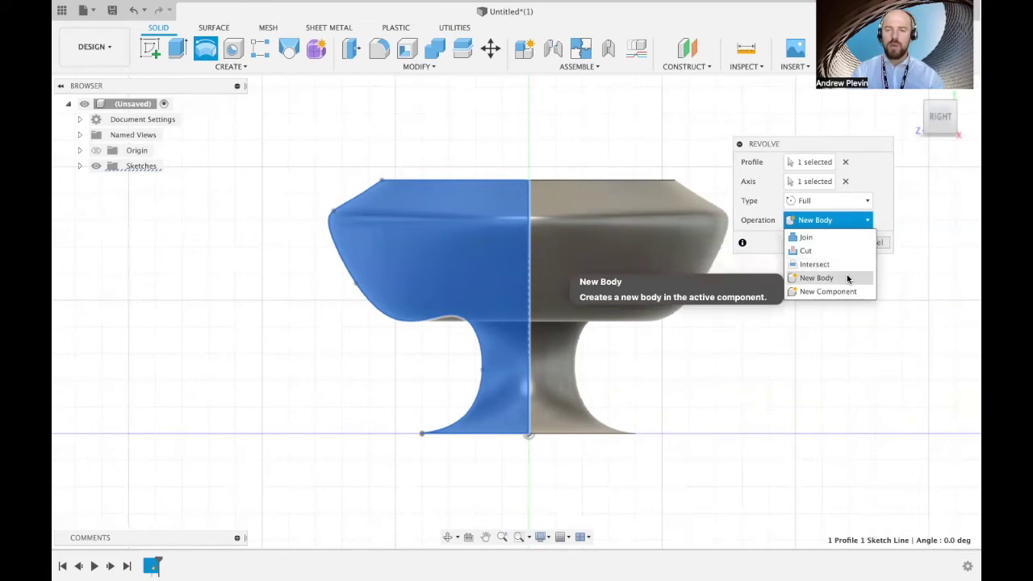
left_click(867, 221)
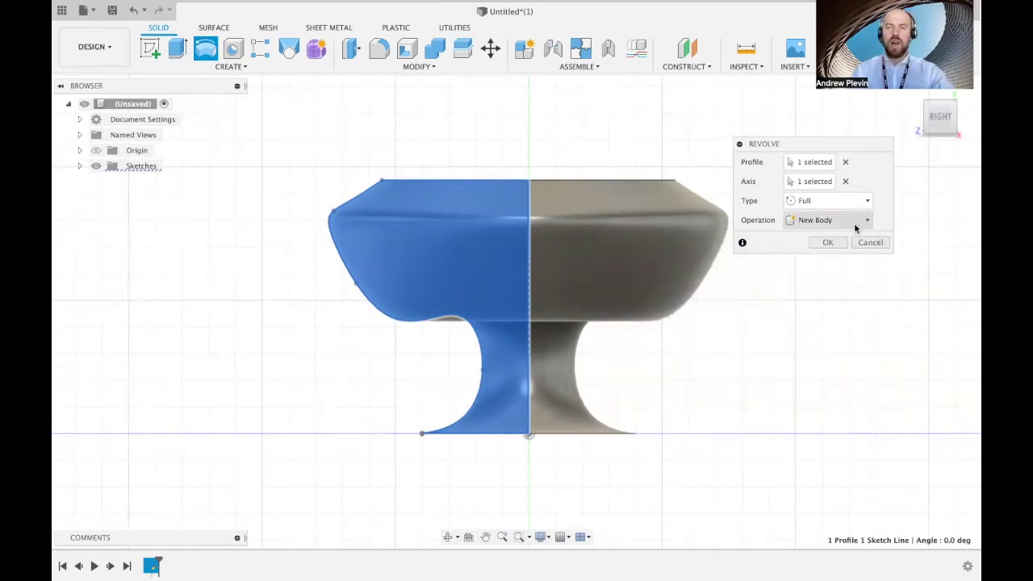
left_click(829, 242)
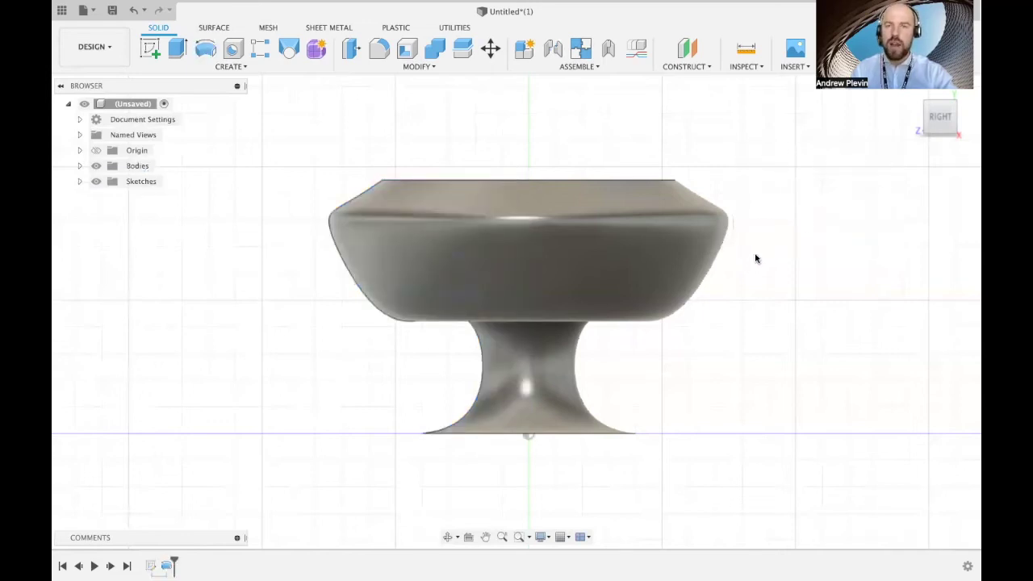
left_click(913, 92)
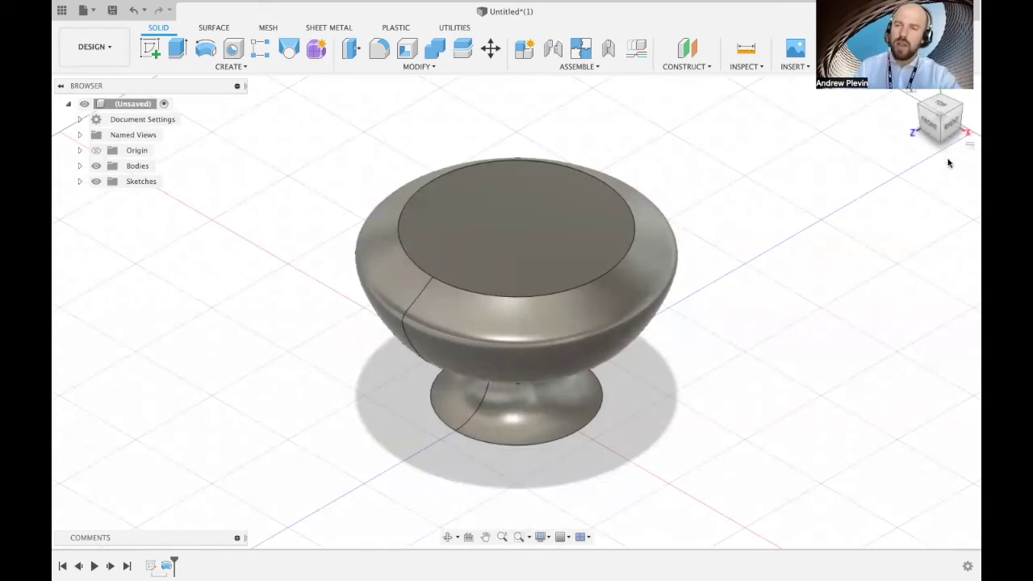
left_click(950, 131)
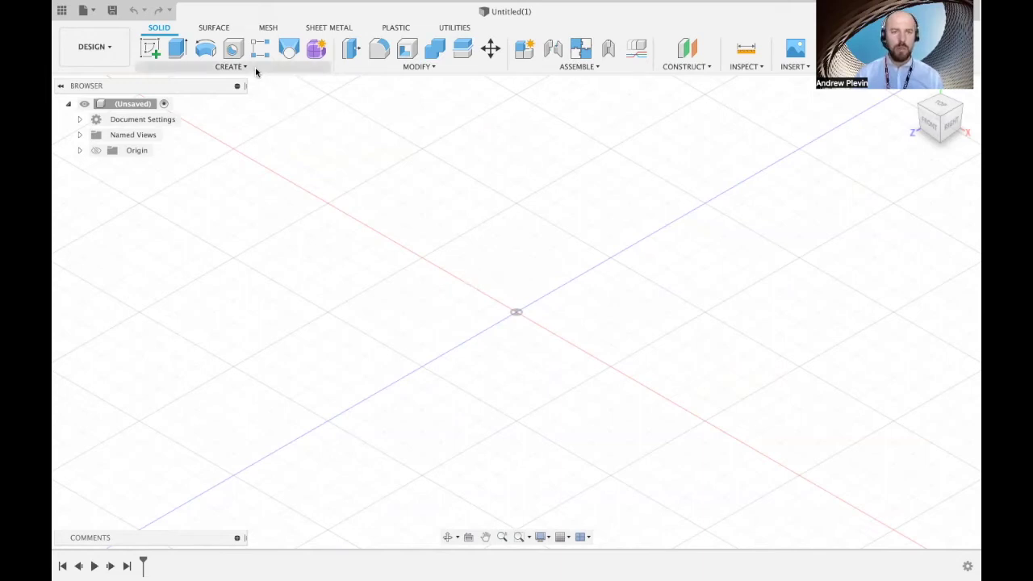
Step: Create a new sketch on the horizontal origin plane of the empty design, seen from the Top view
left_click(255, 69)
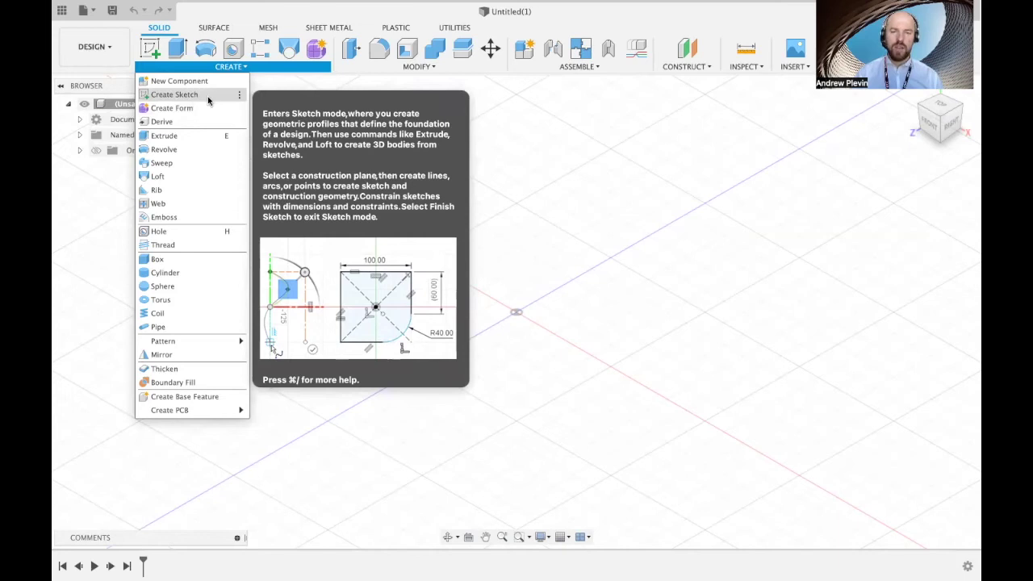
left_click(207, 96)
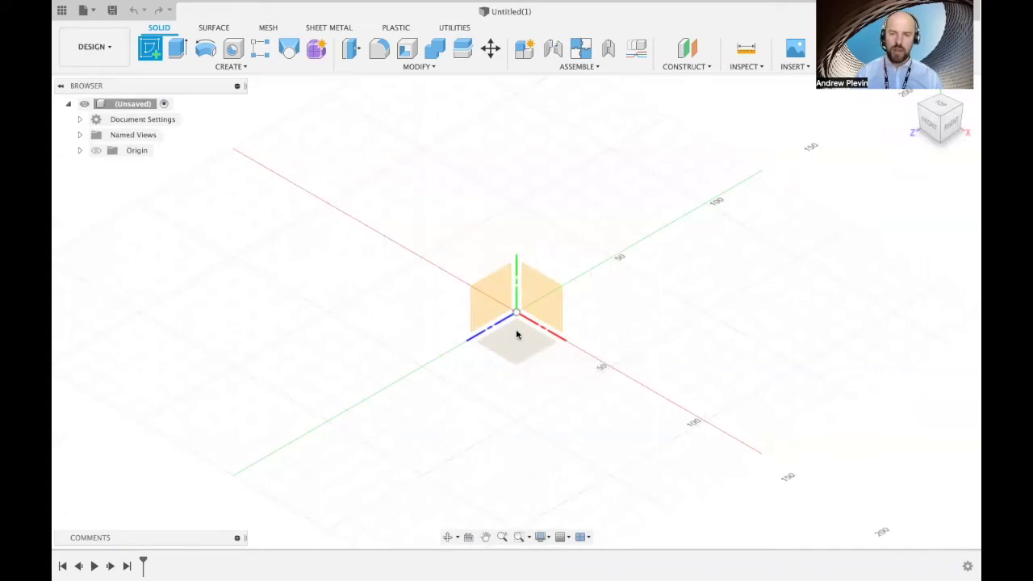
left_click(515, 332)
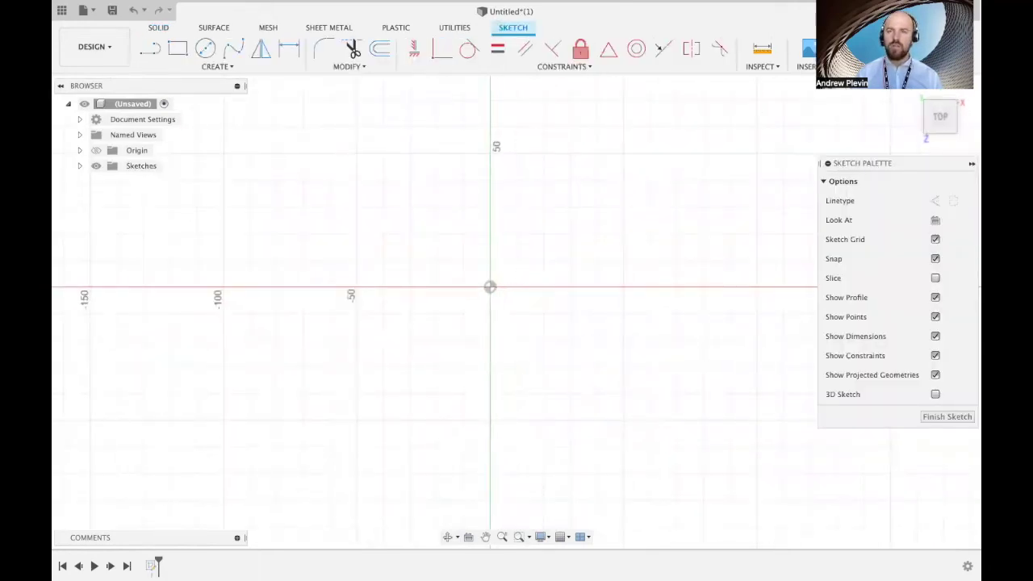
mouse_move(906, 97)
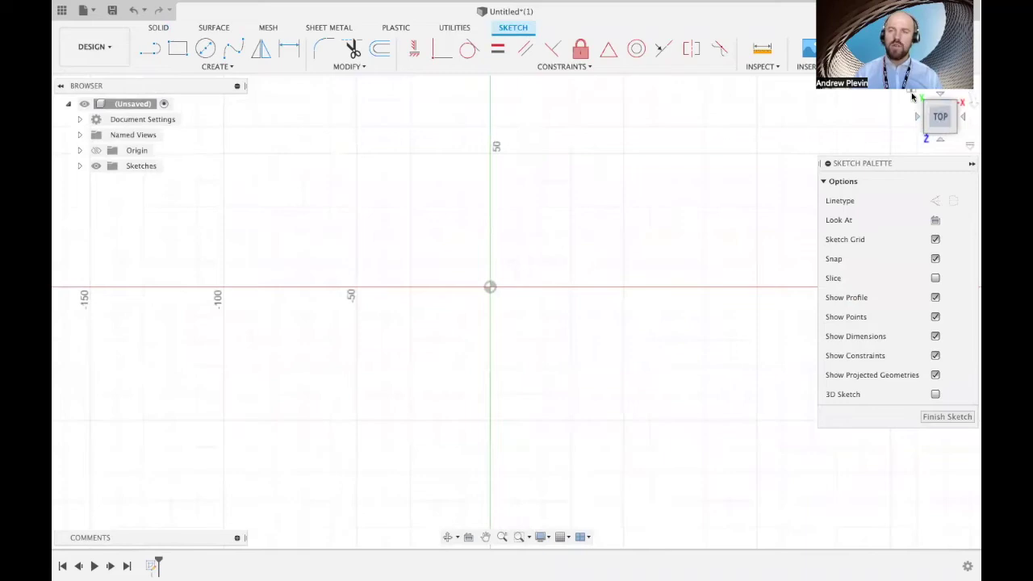
left_click(912, 95)
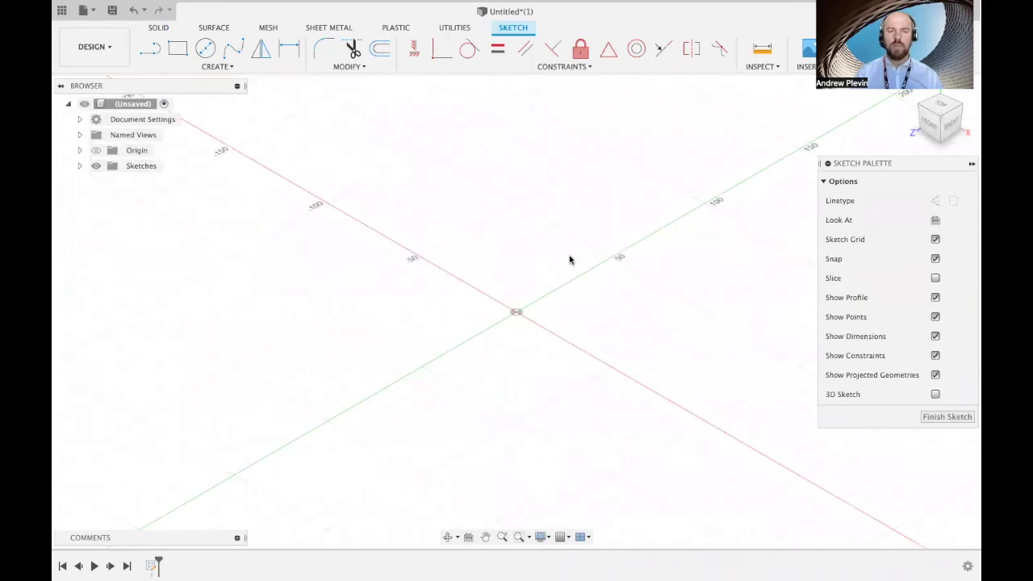
left_click(929, 127)
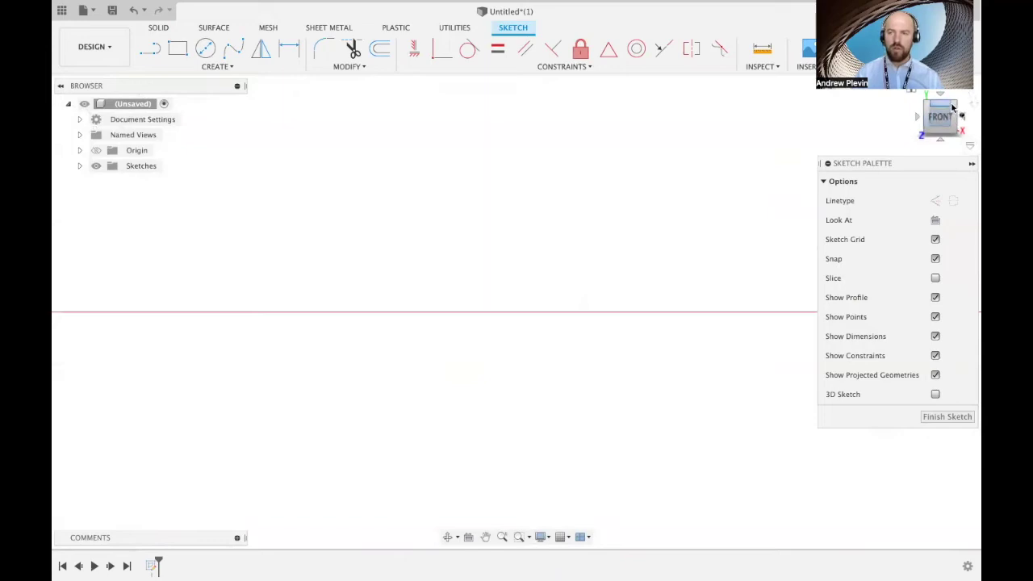
left_click(959, 108)
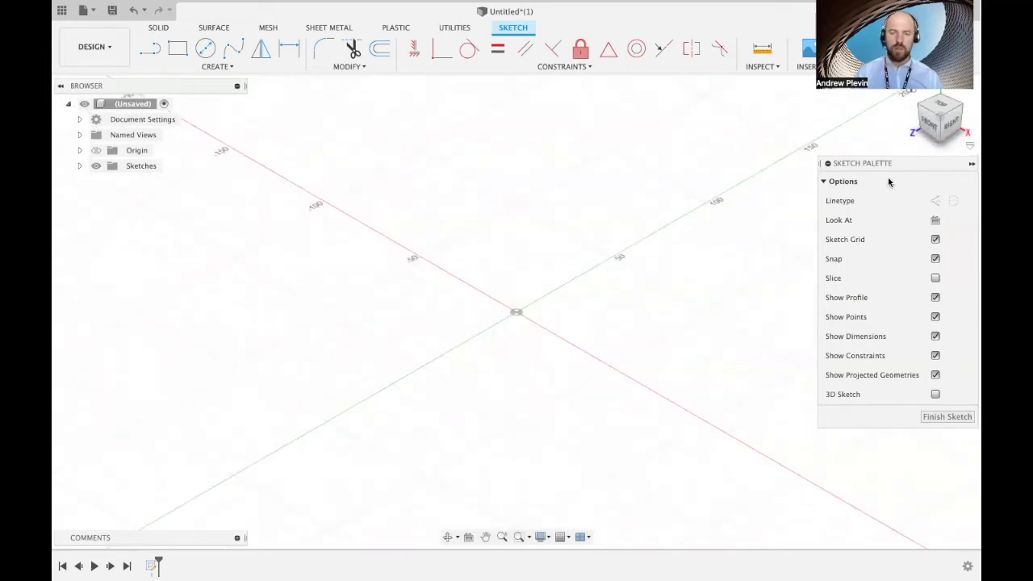
left_click(937, 109)
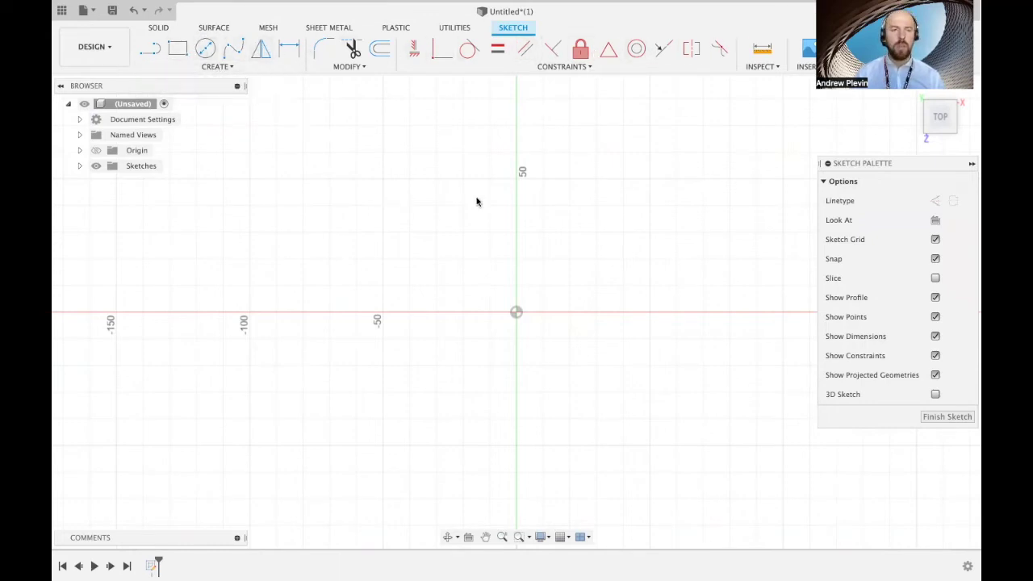
Step: Sketch a center-diameter circle centred on the origin with a diameter of 38 mm
left_click(241, 68)
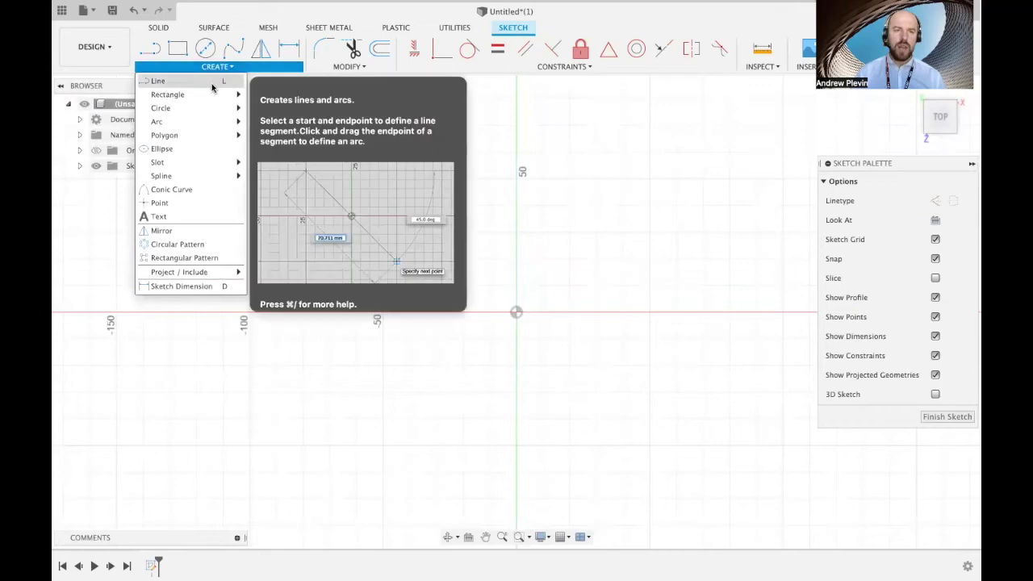
mouse_move(195, 113)
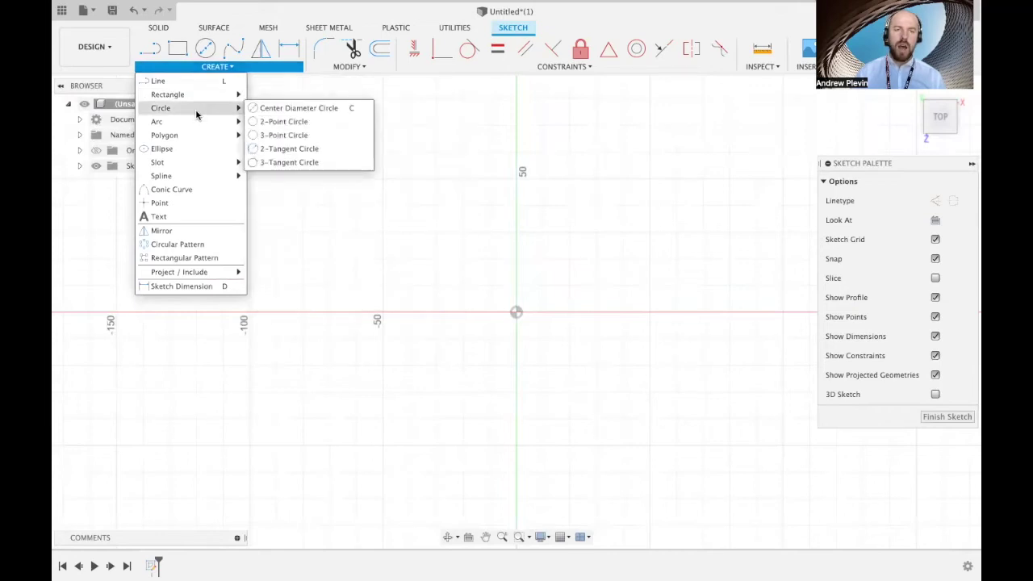
left_click(340, 108)
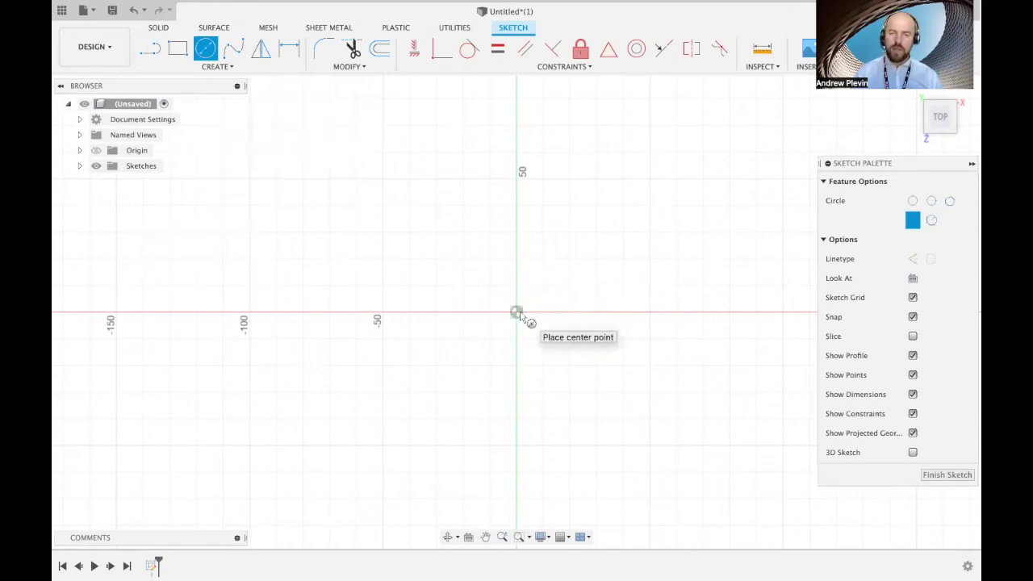
scroll(516, 313, "down", 1)
scroll(517, 313, "up", 3)
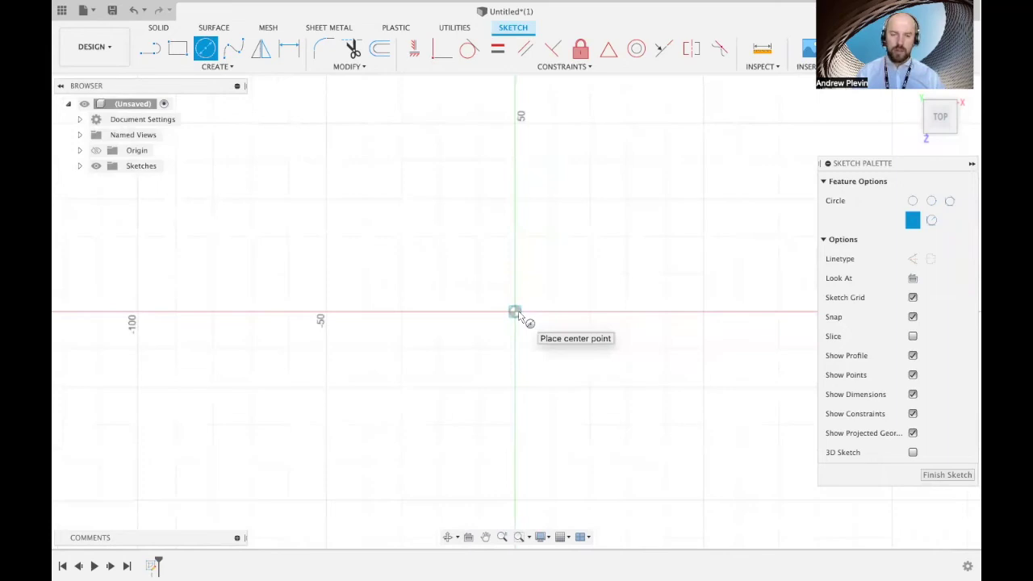
left_click(515, 313)
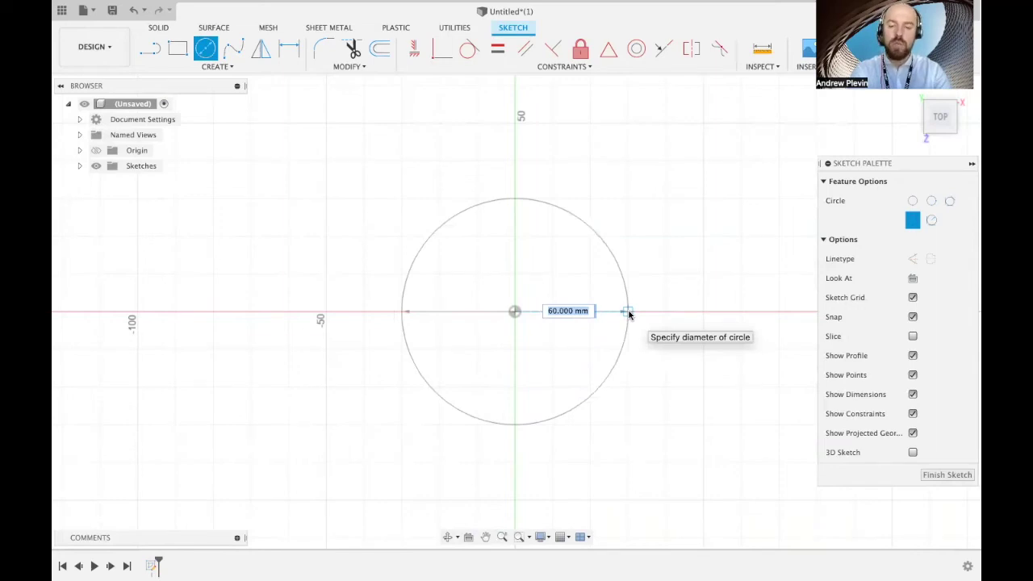
type("38")
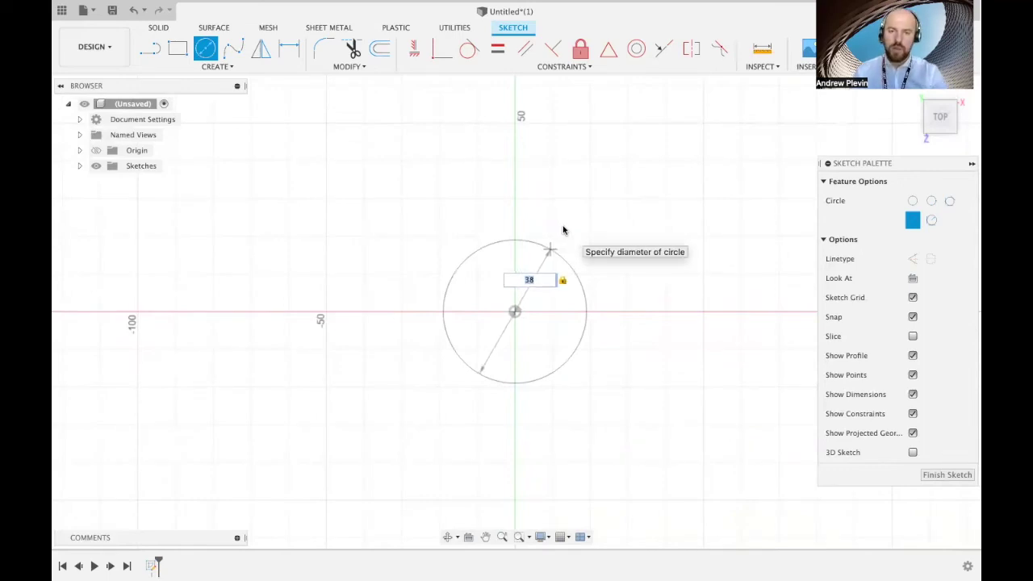
key("BackSpace")
key("BackSpace")
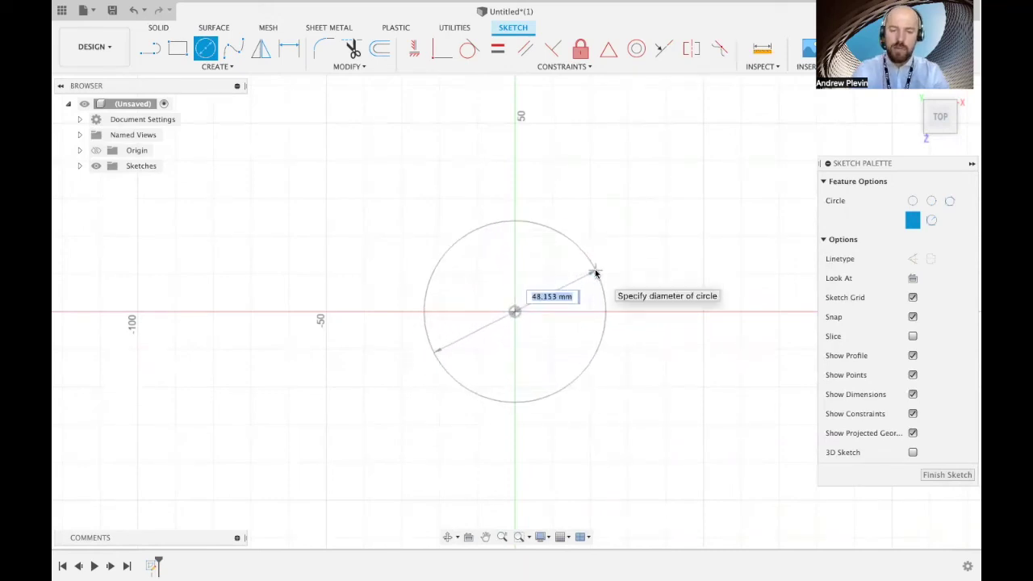
type("38")
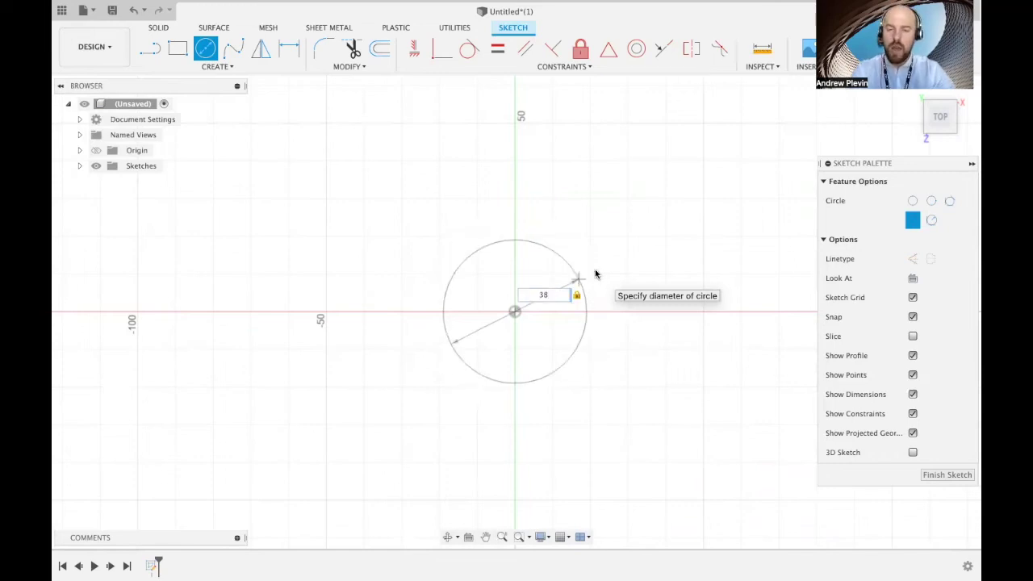
key("Return")
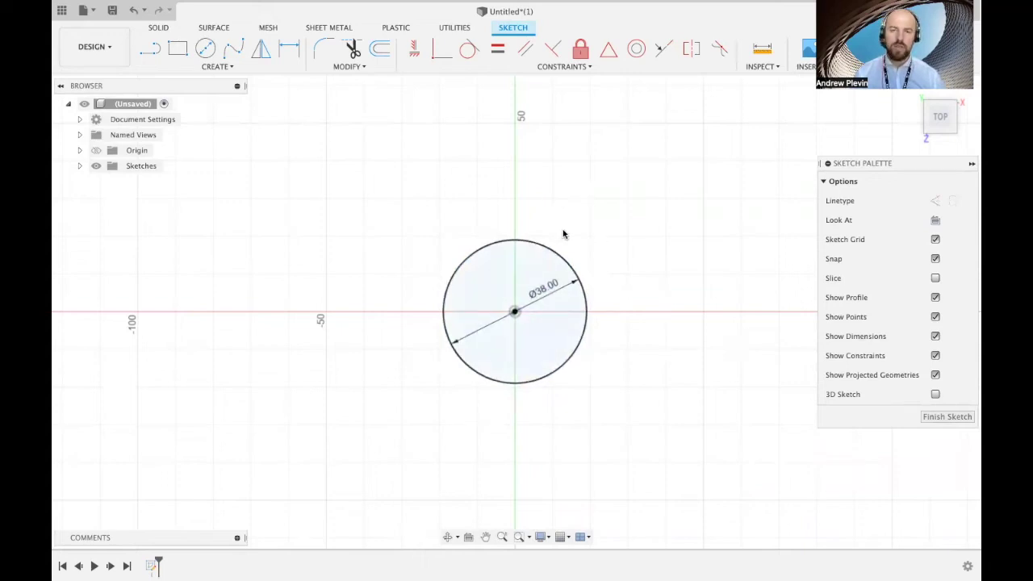
left_click(567, 264)
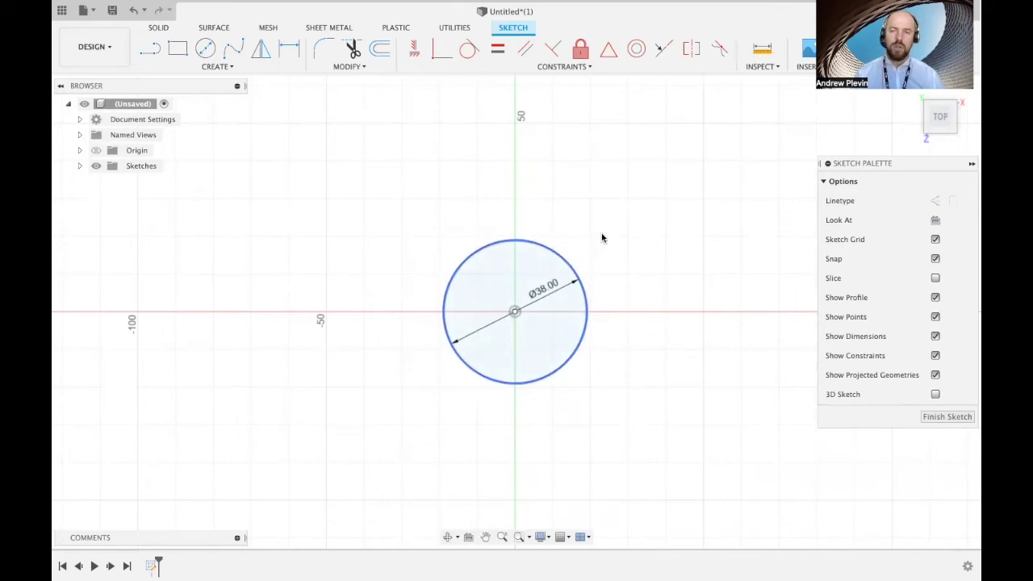
left_click(598, 242)
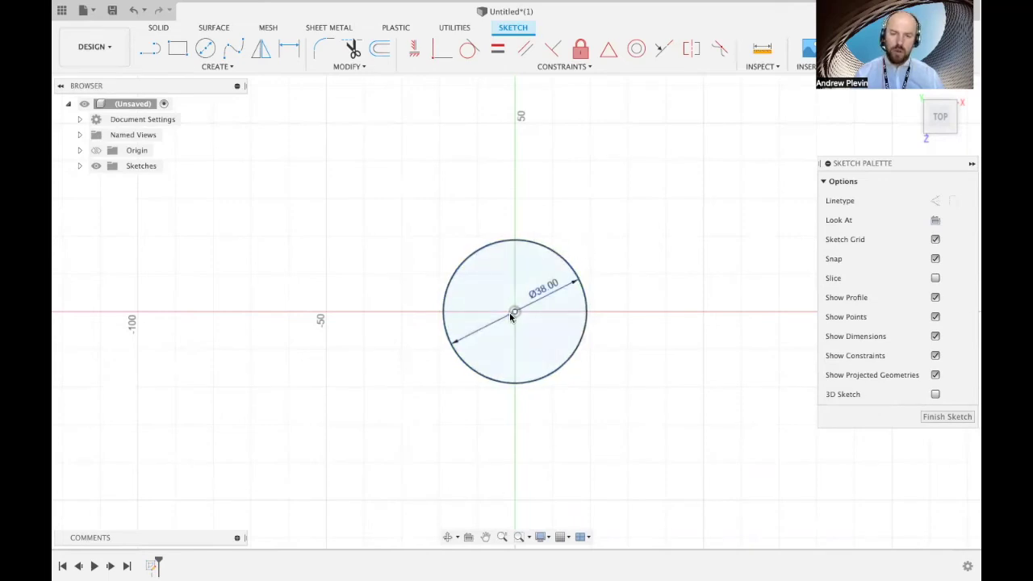
Step: Finish the circle sketch and view it from the home view with free space above the circle
scroll(512, 316, "down", 3)
scroll(513, 316, "up", 6)
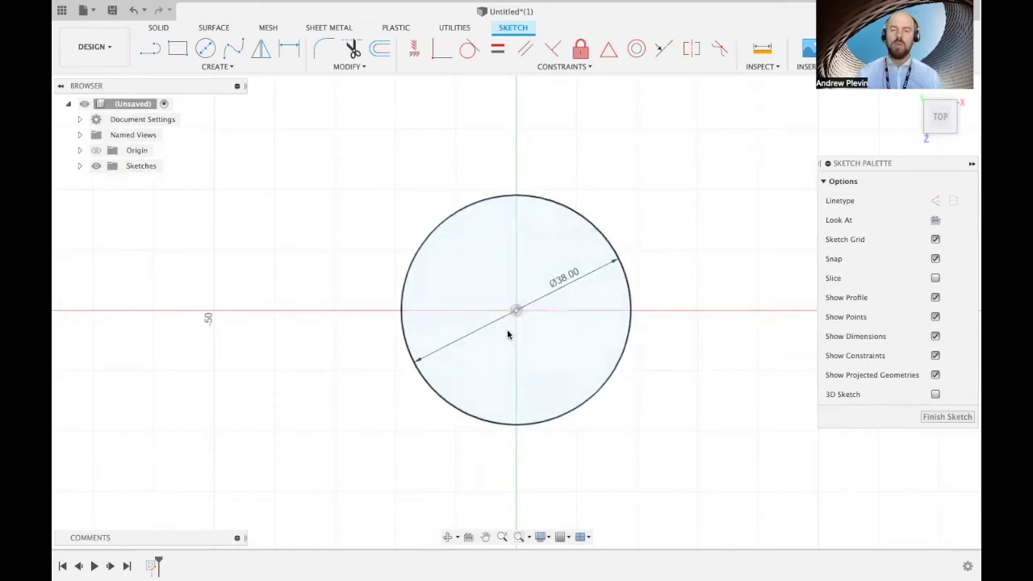
scroll(696, 249, "up", 2)
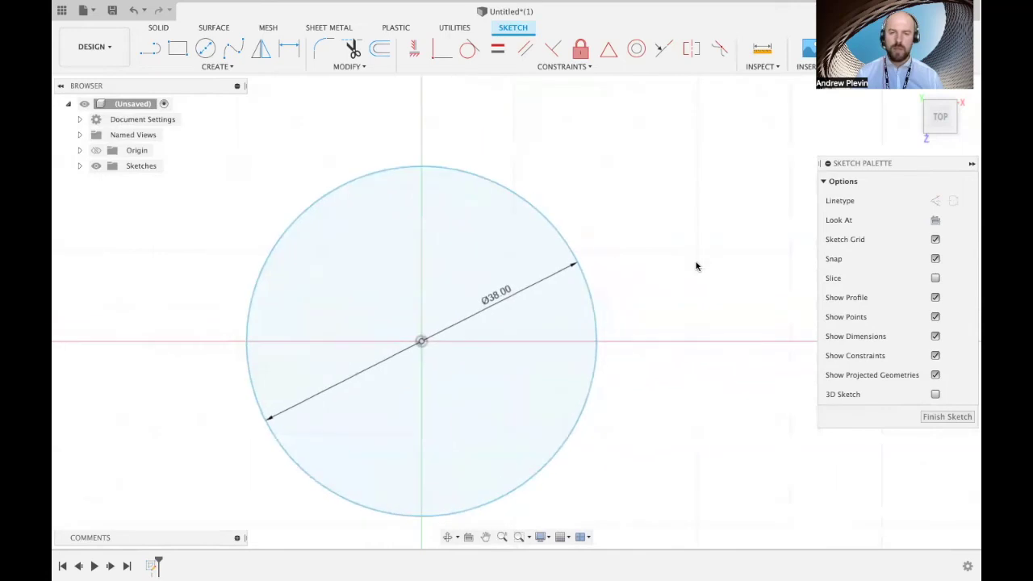
scroll(696, 273, "down", 2)
middle_click_drag(707, 258, 686, 258)
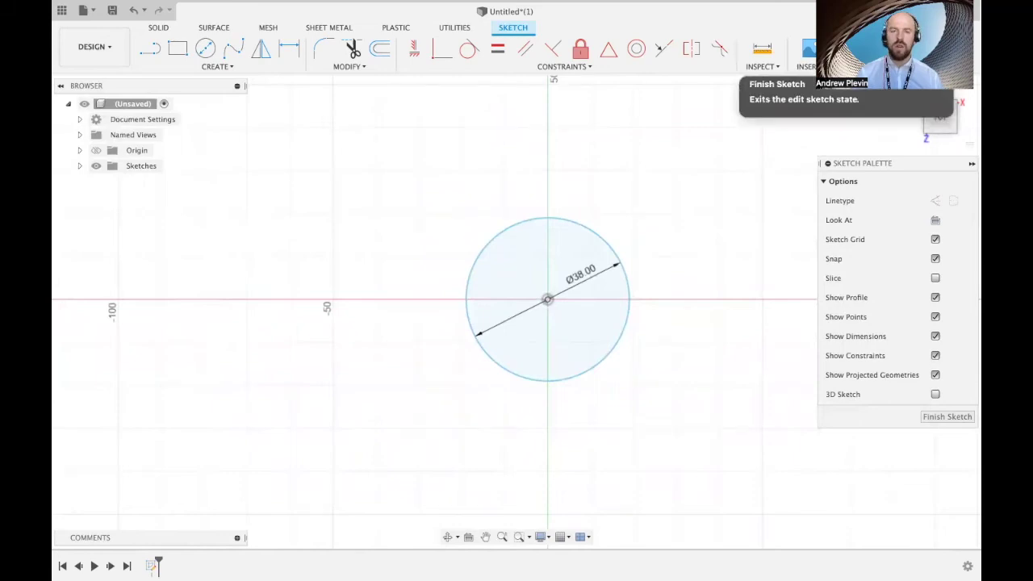
left_click(839, 50)
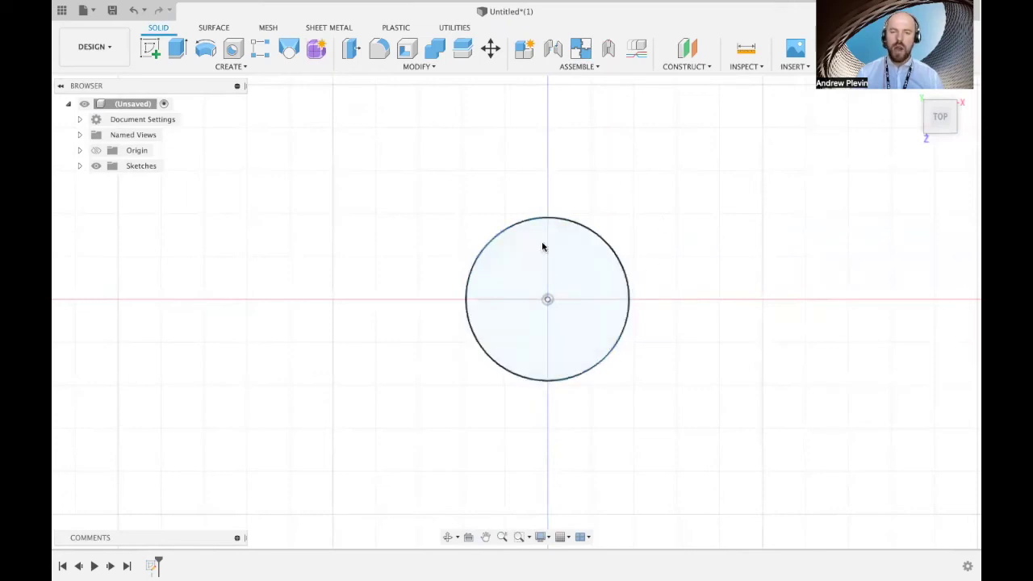
left_click(914, 94)
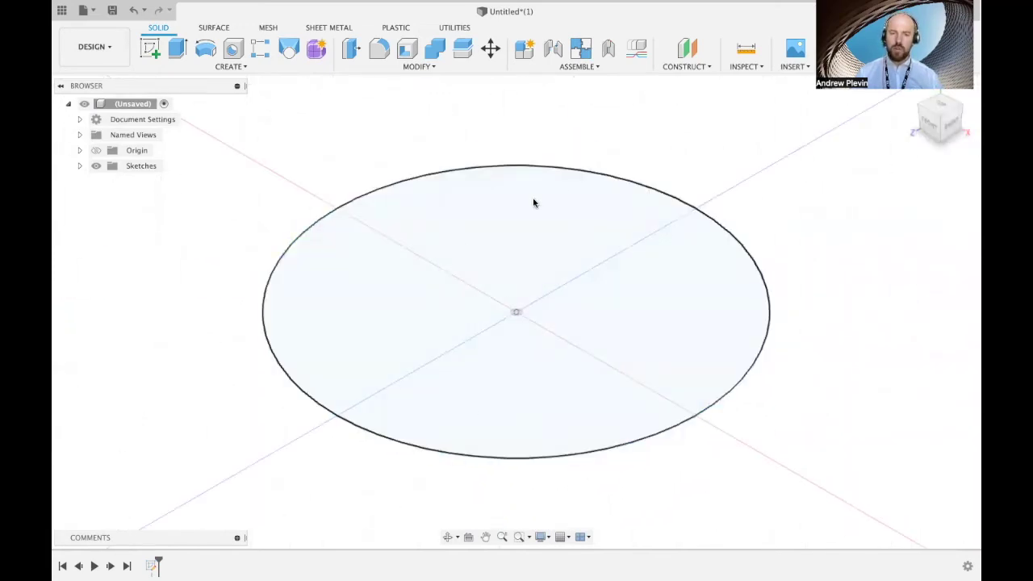
scroll(585, 270, "up", 2)
scroll(584, 270, "down", 5)
middle_click_drag(584, 273, 560, 306)
scroll(569, 281, "down", 3)
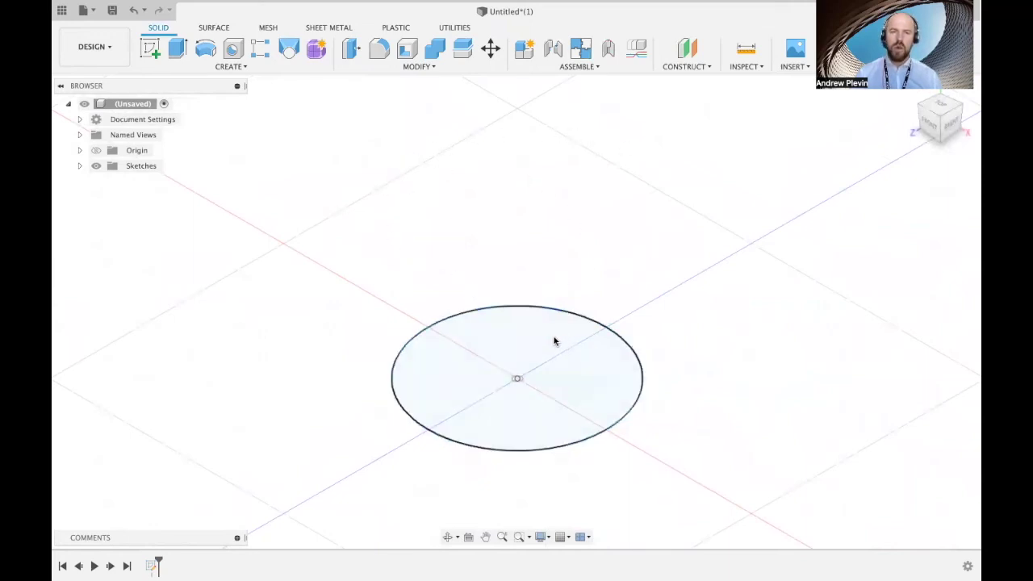
Step: Create an offset construction plane 18 mm above the circle profile, using the Distance extent
left_click(149, 50)
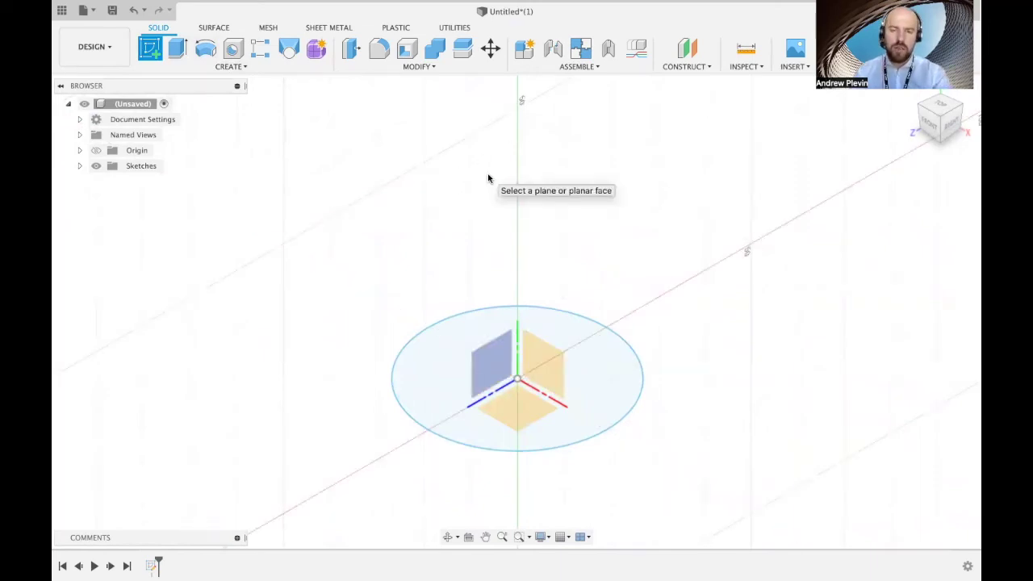
key("Escape")
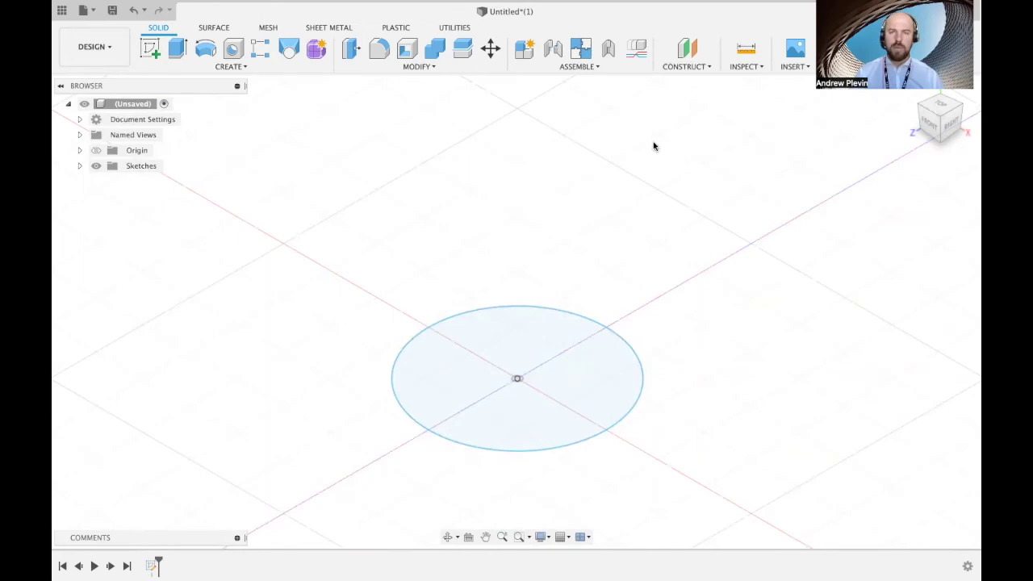
left_click(701, 71)
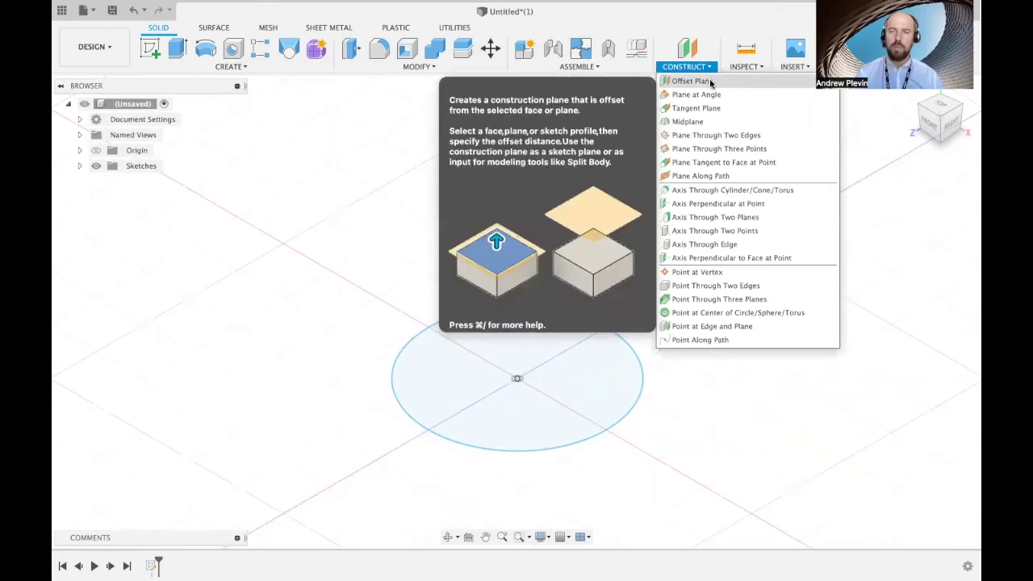
left_click(692, 81)
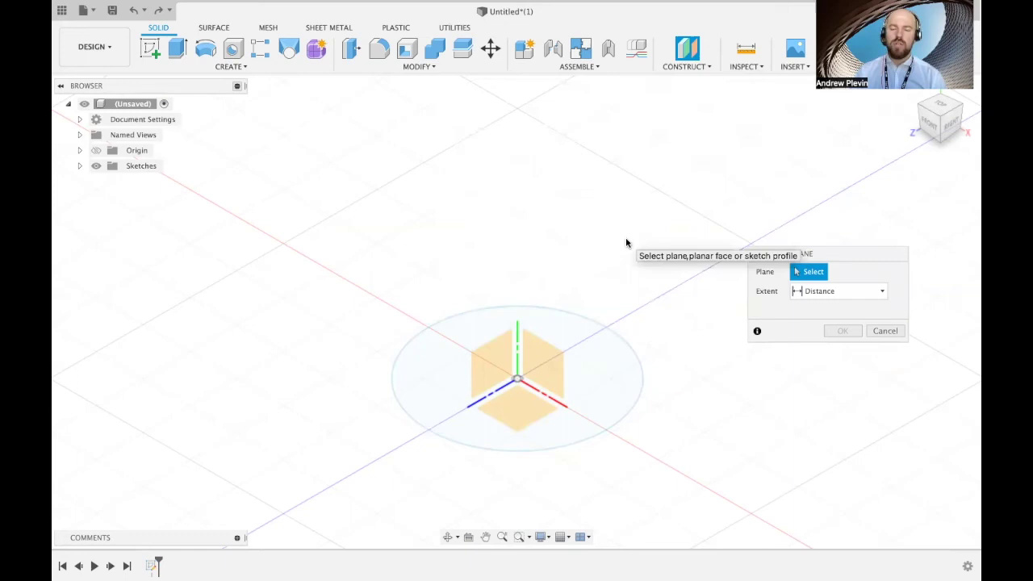
left_click_drag(824, 257, 813, 202)
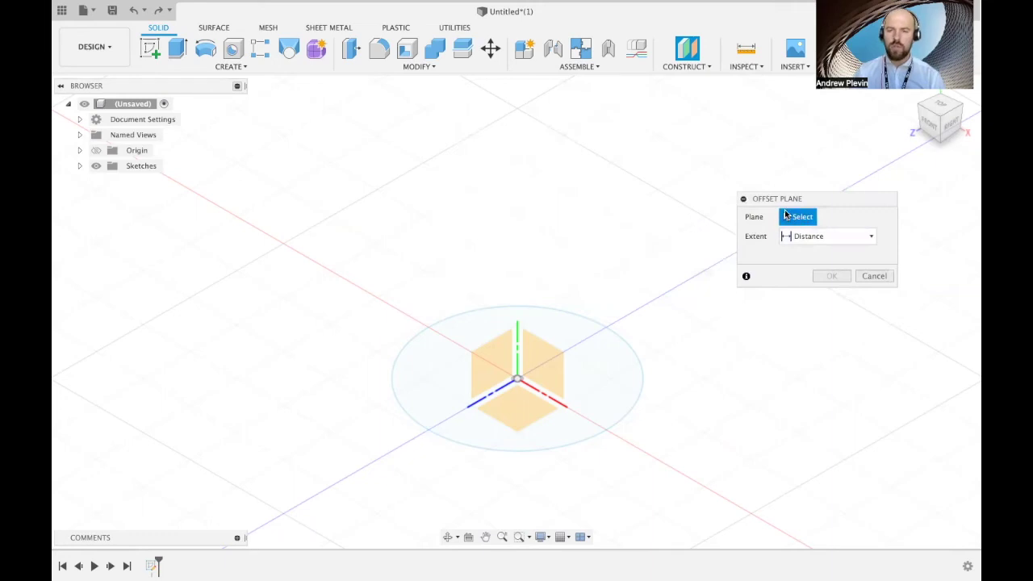
left_click(846, 237)
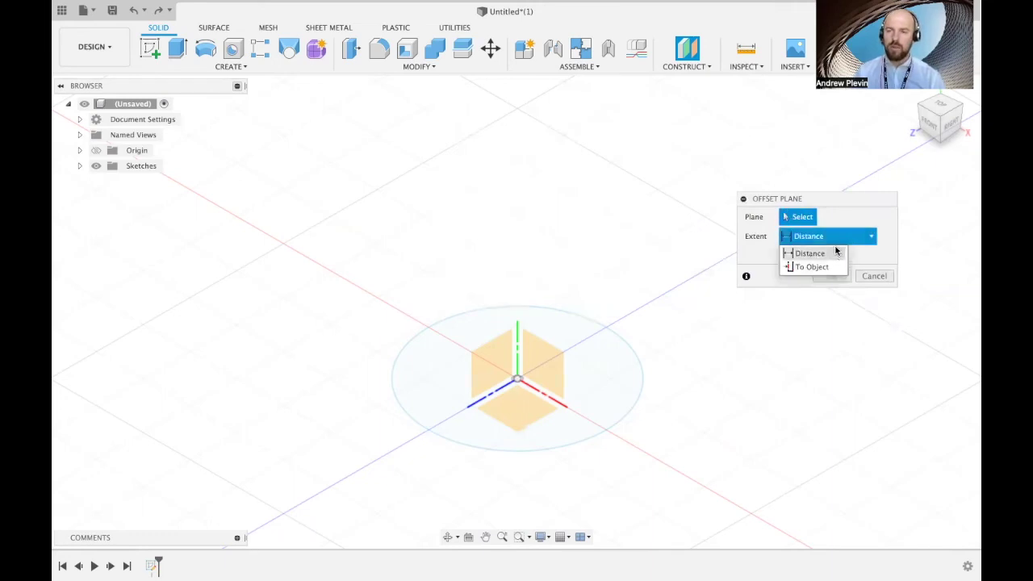
left_click(845, 237)
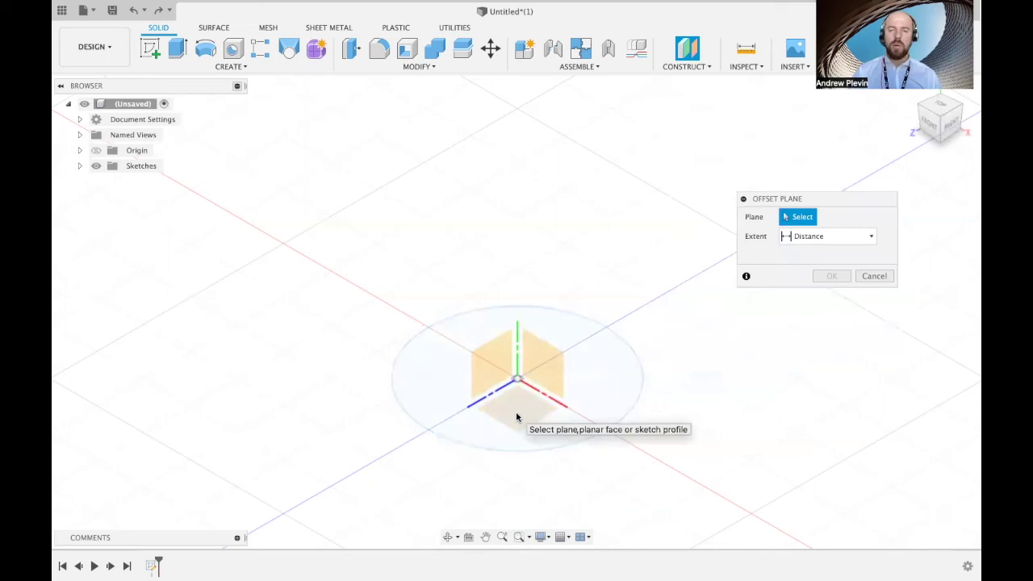
left_click(588, 392)
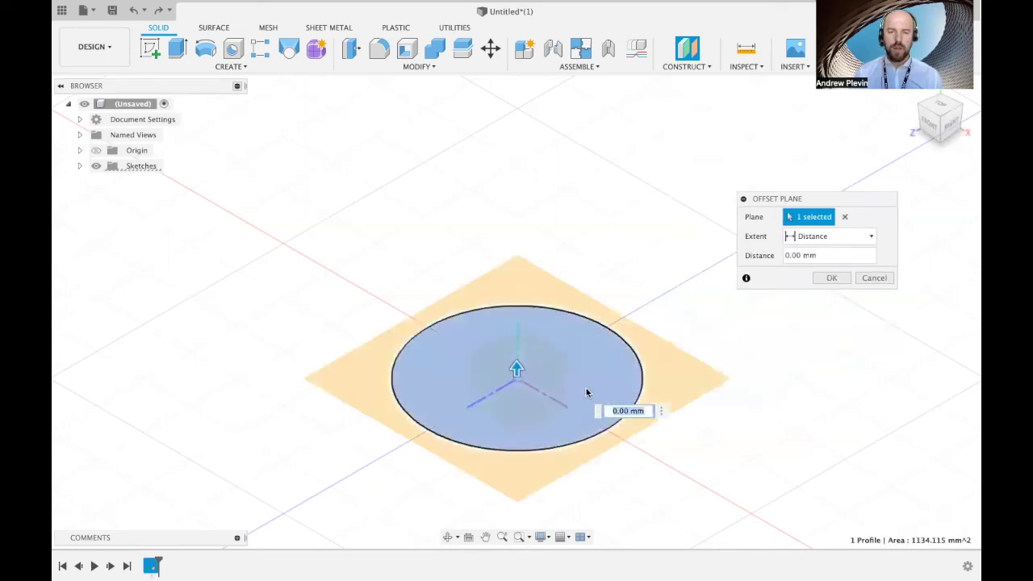
left_click_drag(516, 370, 519, 238)
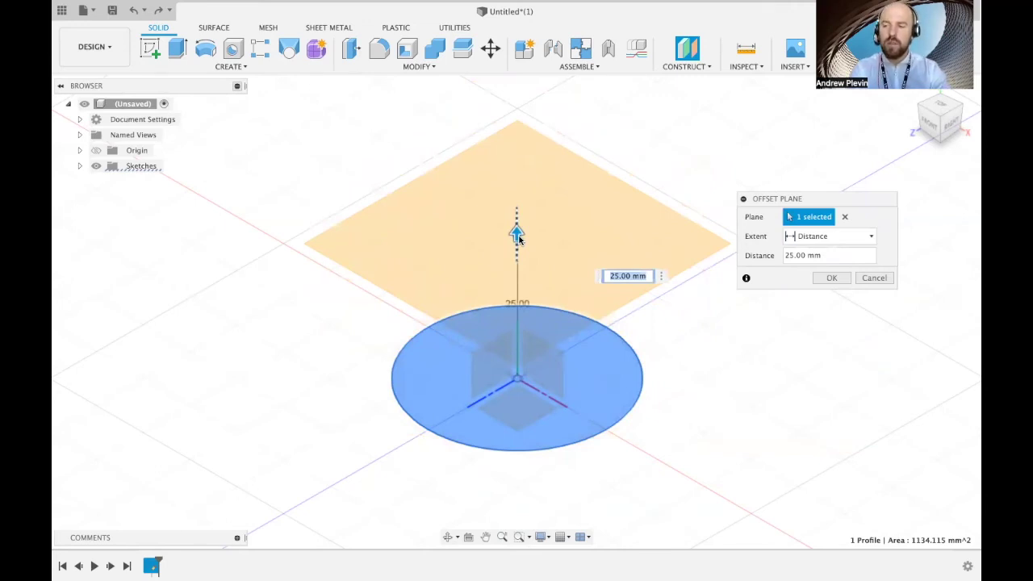
type("18")
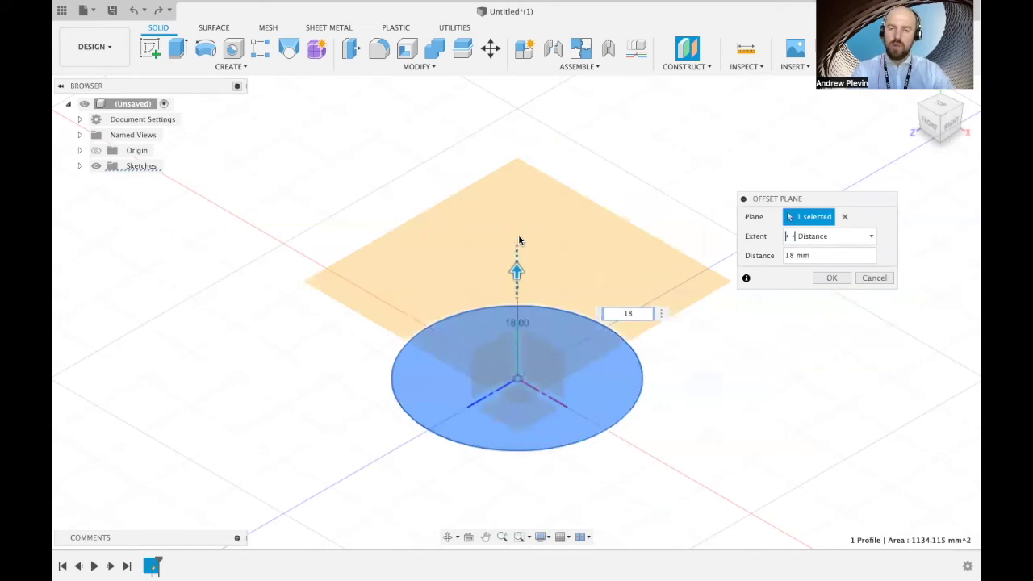
key("Return")
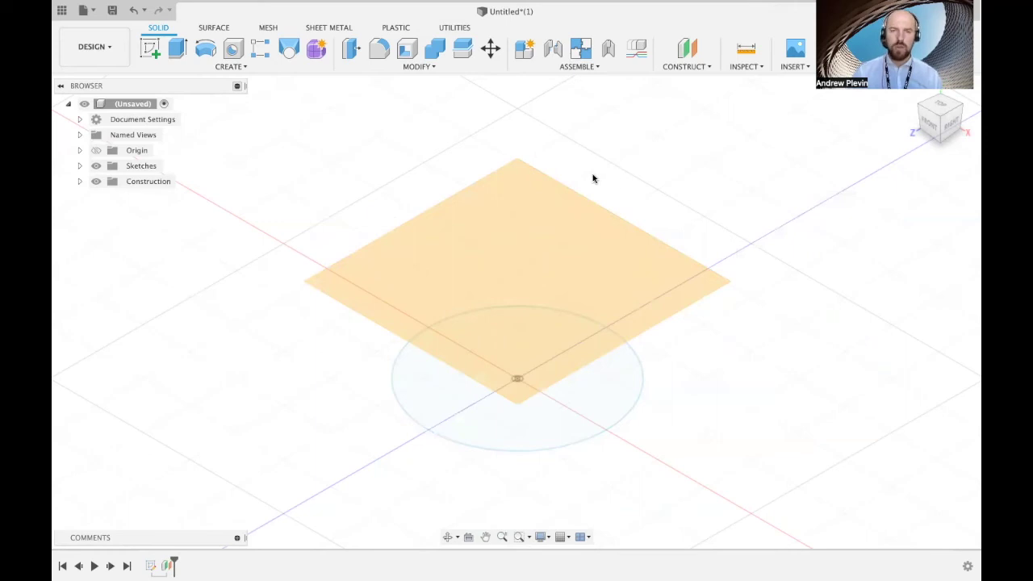
Step: Create a new sketch on the offset construction plane above the circle
left_click(270, 68)
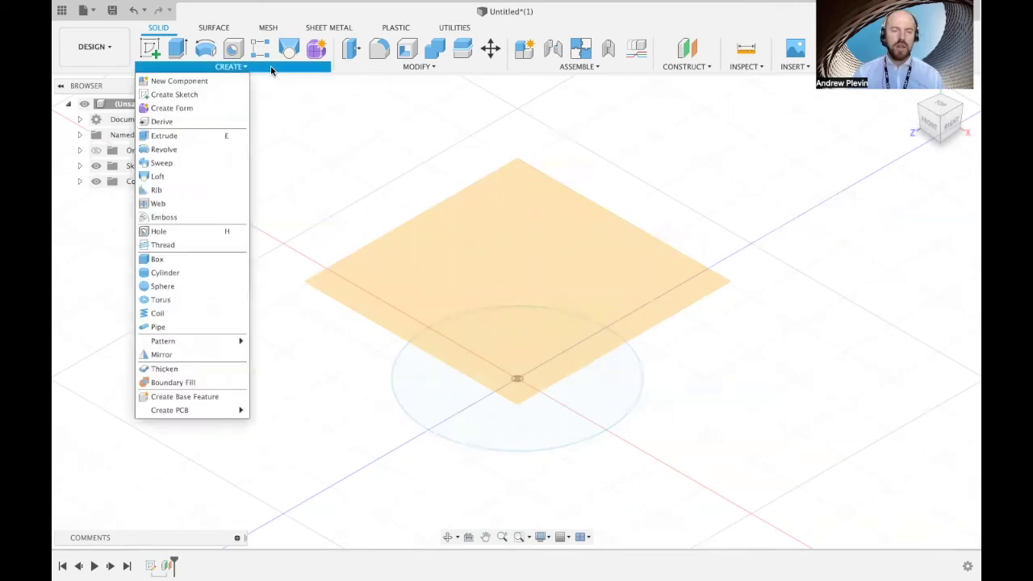
left_click(224, 97)
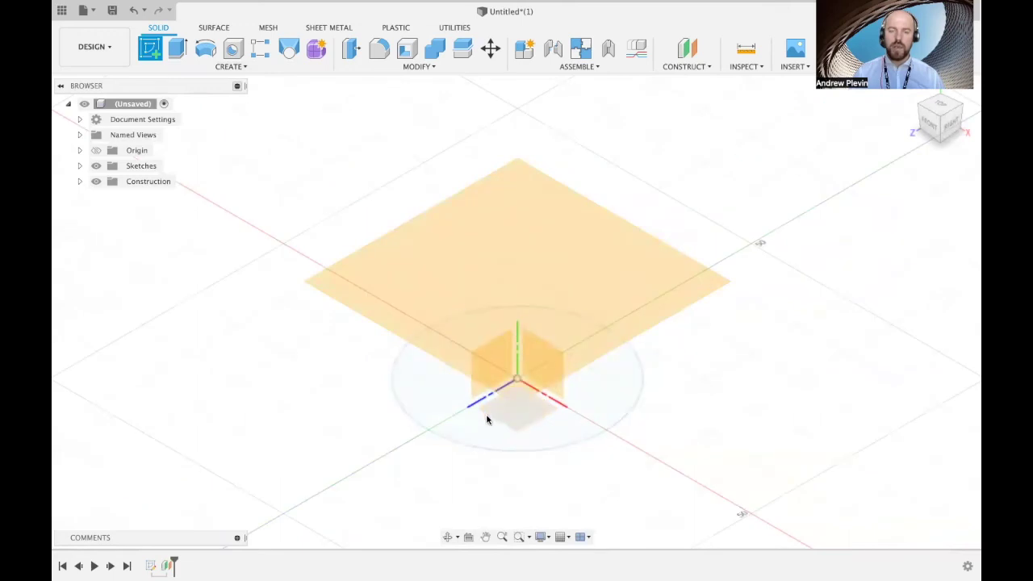
left_click(532, 232)
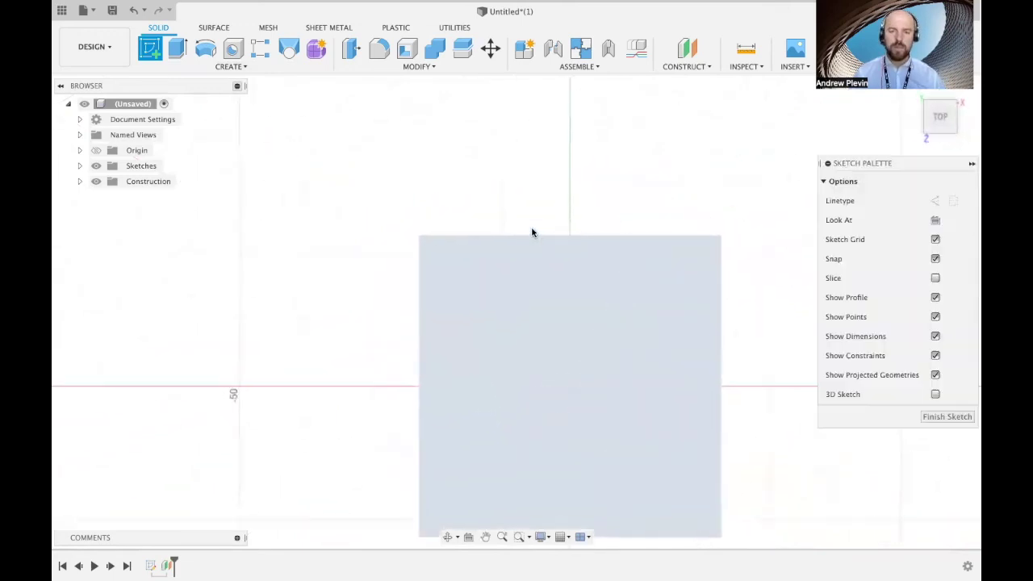
middle_click_drag(582, 252, 535, 154)
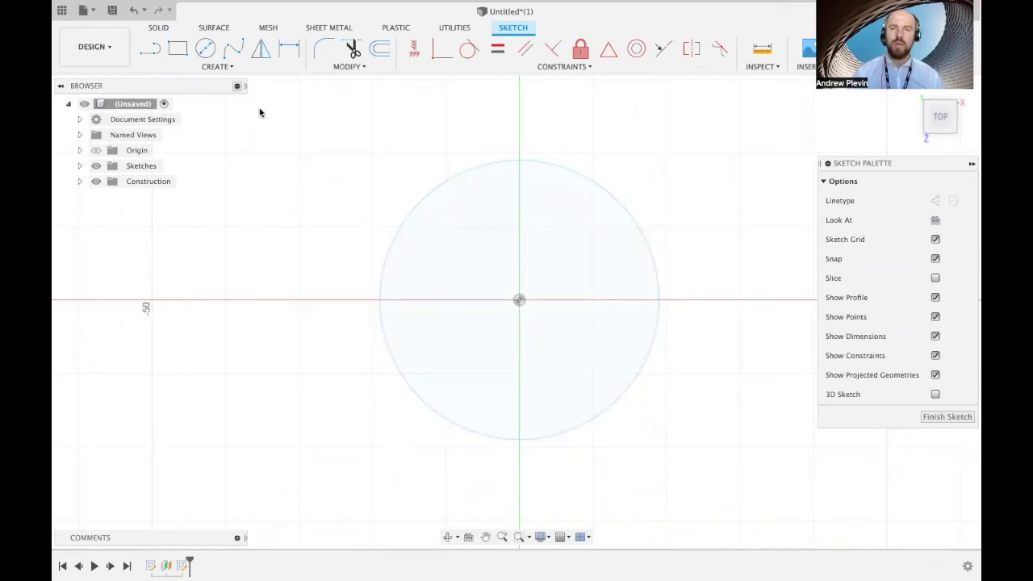
Step: Sketch a center-diameter circle of 16 mm centred on the origin and finish the sketch
left_click(230, 72)
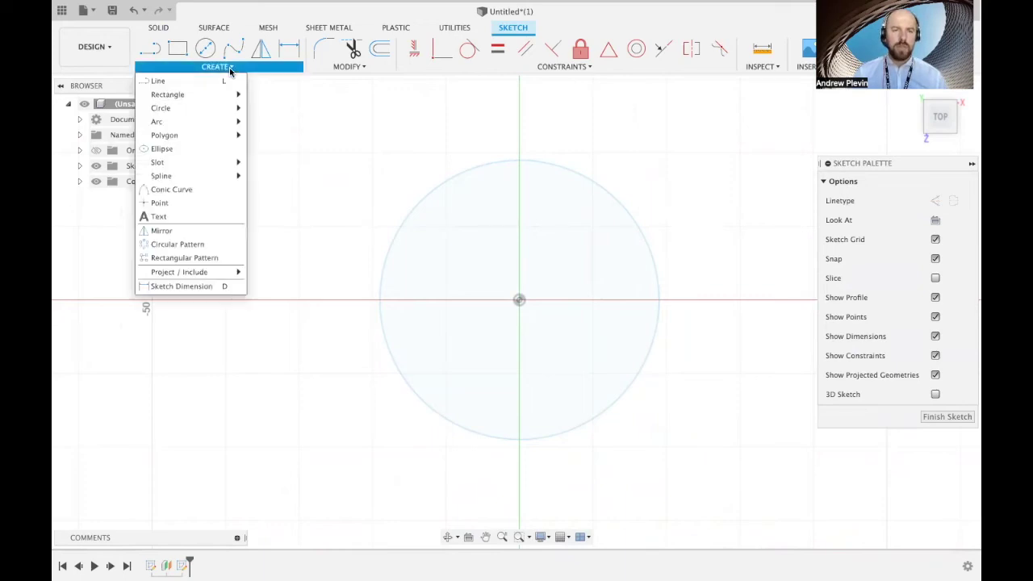
mouse_move(221, 108)
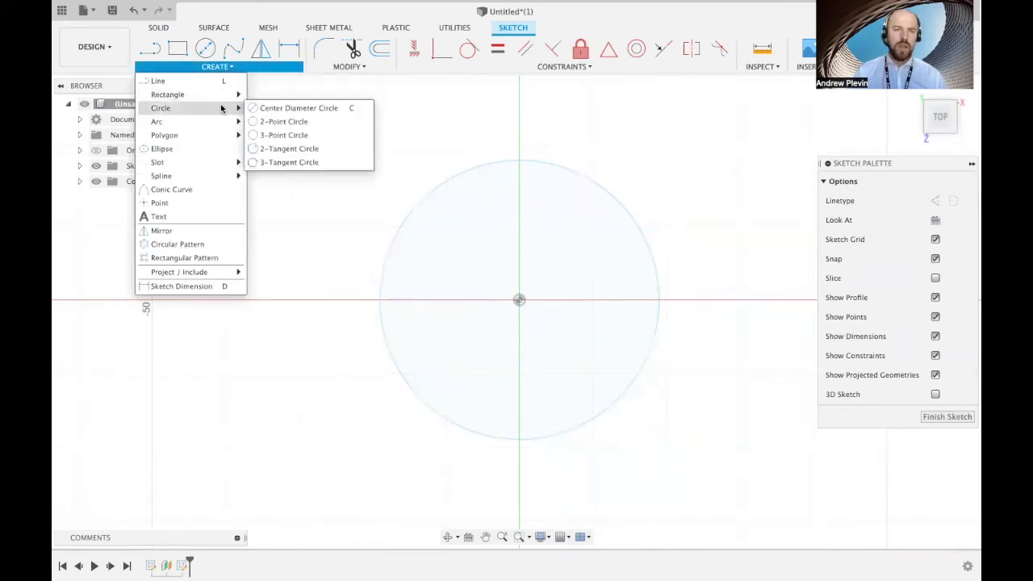
left_click(306, 108)
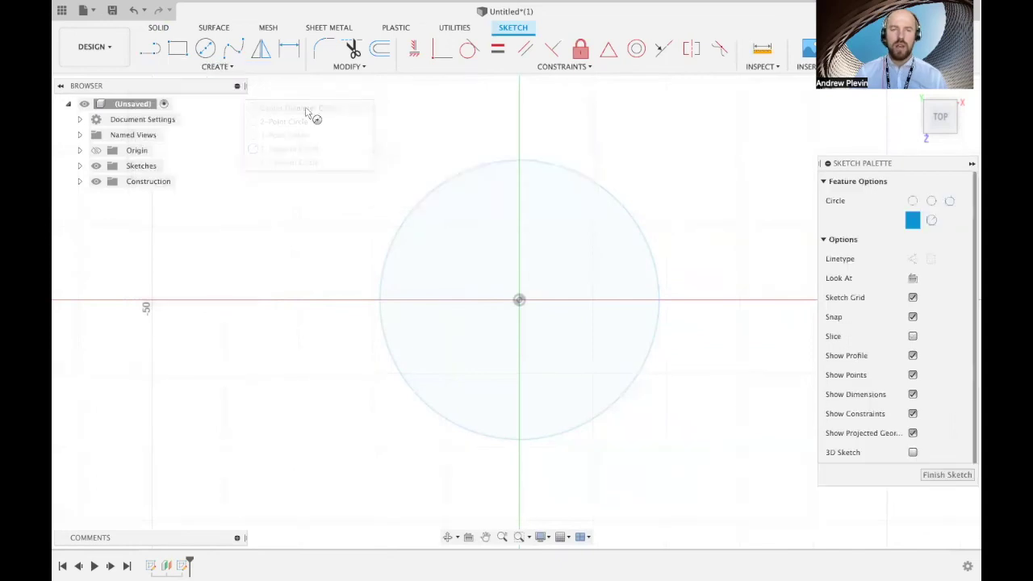
left_click(519, 301)
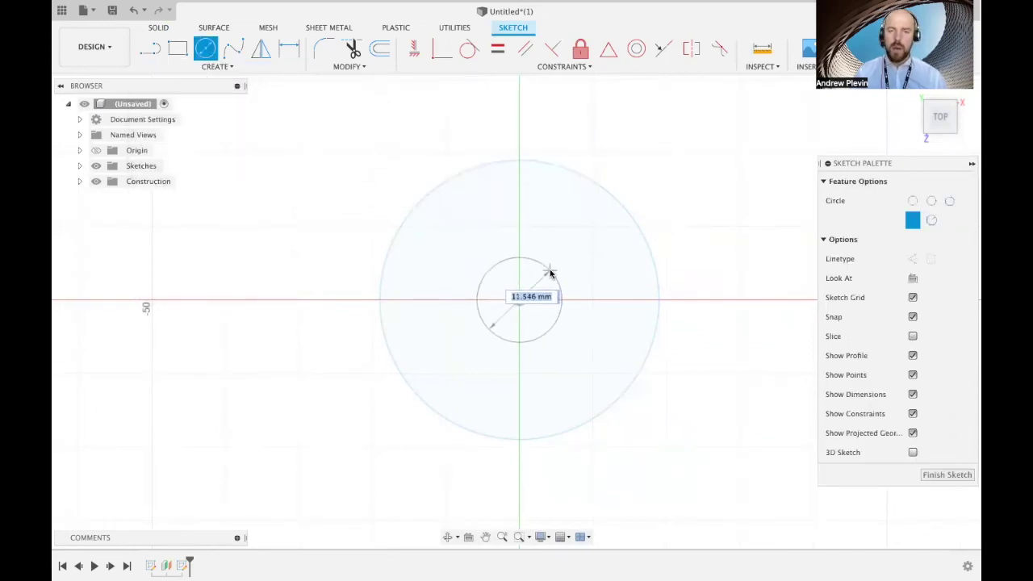
type("16")
key("Tab")
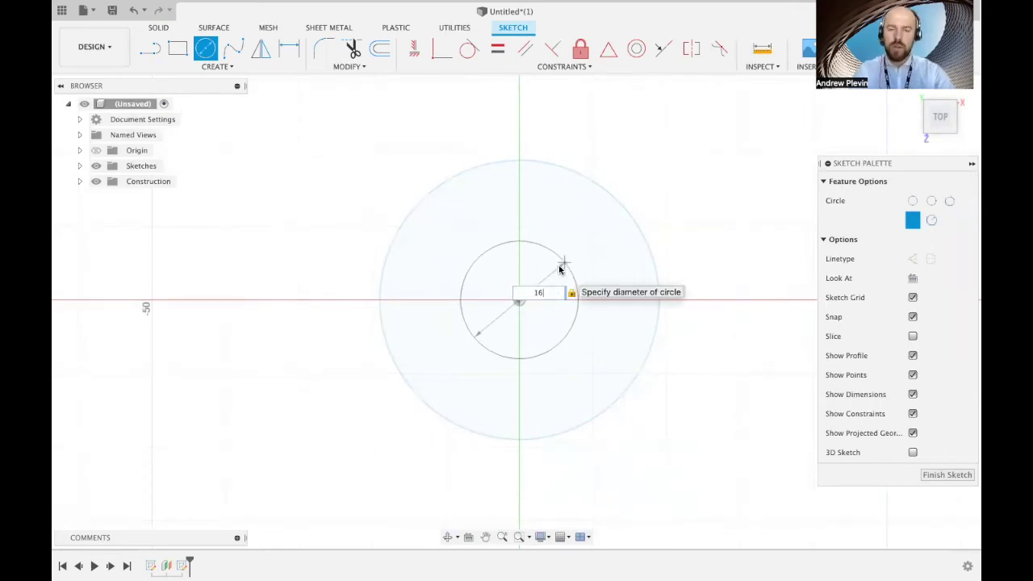
key("Return")
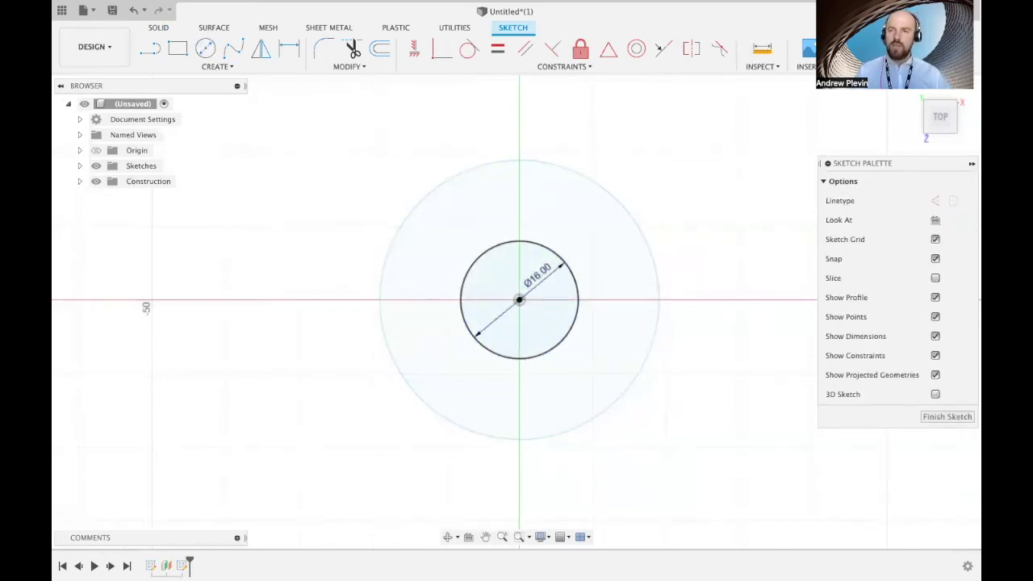
left_click(944, 49)
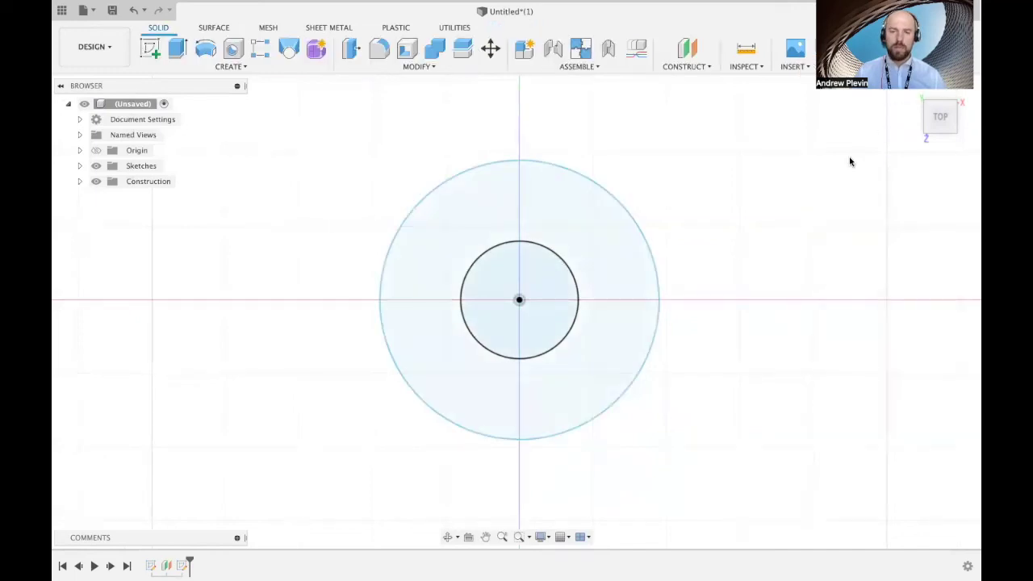
Step: Create an offset construction plane 20 mm above the 16 mm circle's profile
left_click(913, 96)
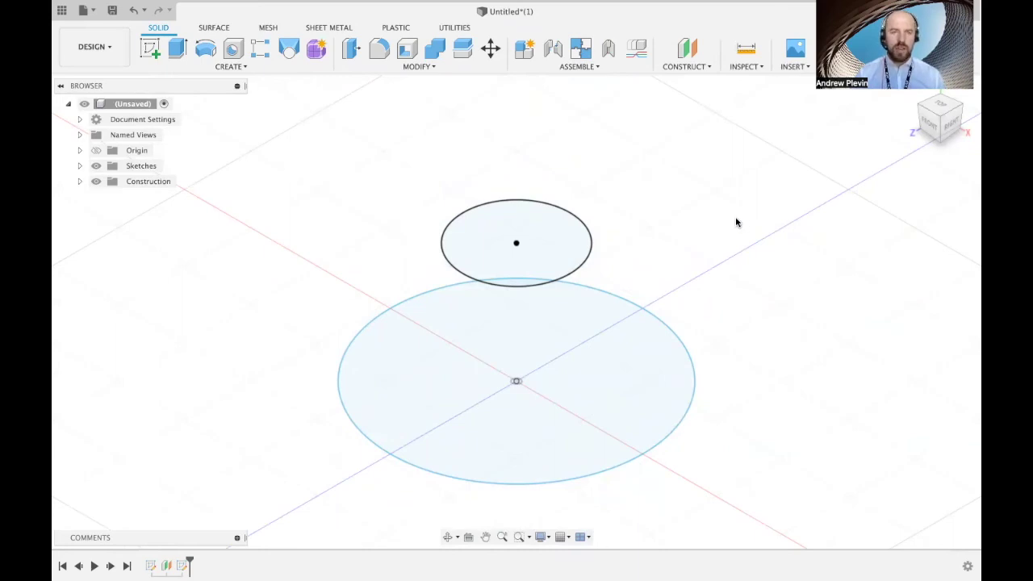
left_click(680, 68)
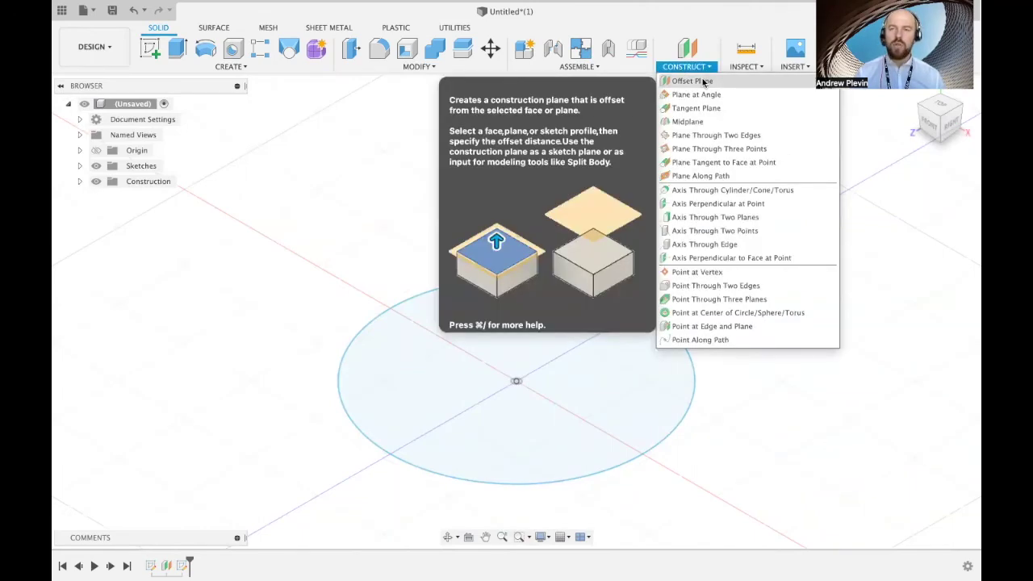
left_click(703, 82)
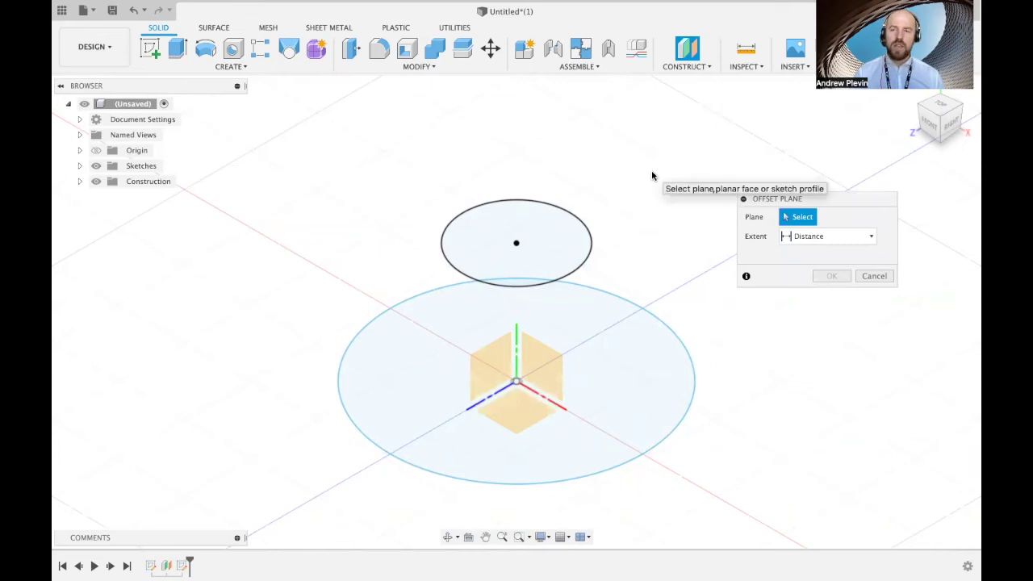
left_click(537, 235)
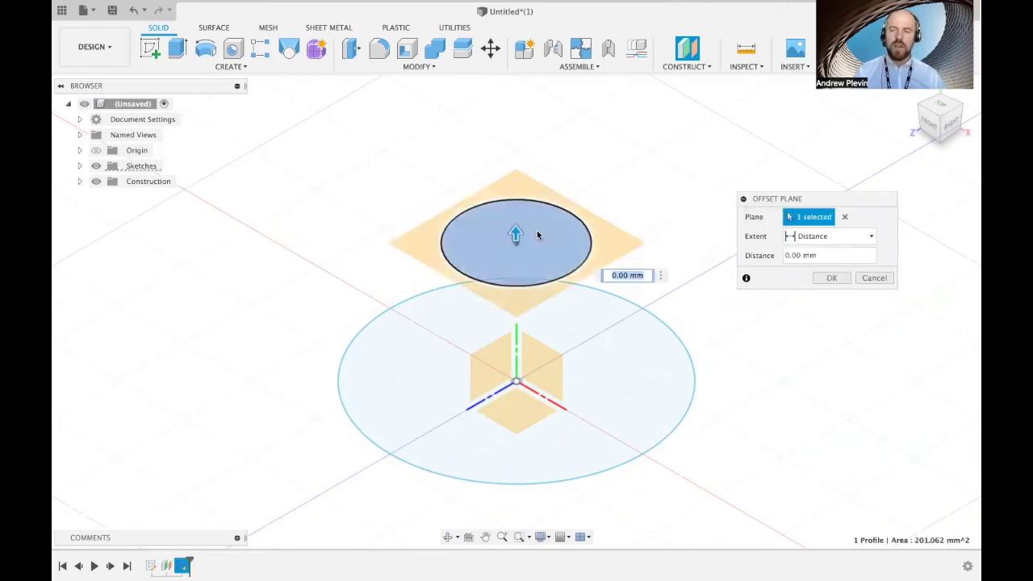
type("20")
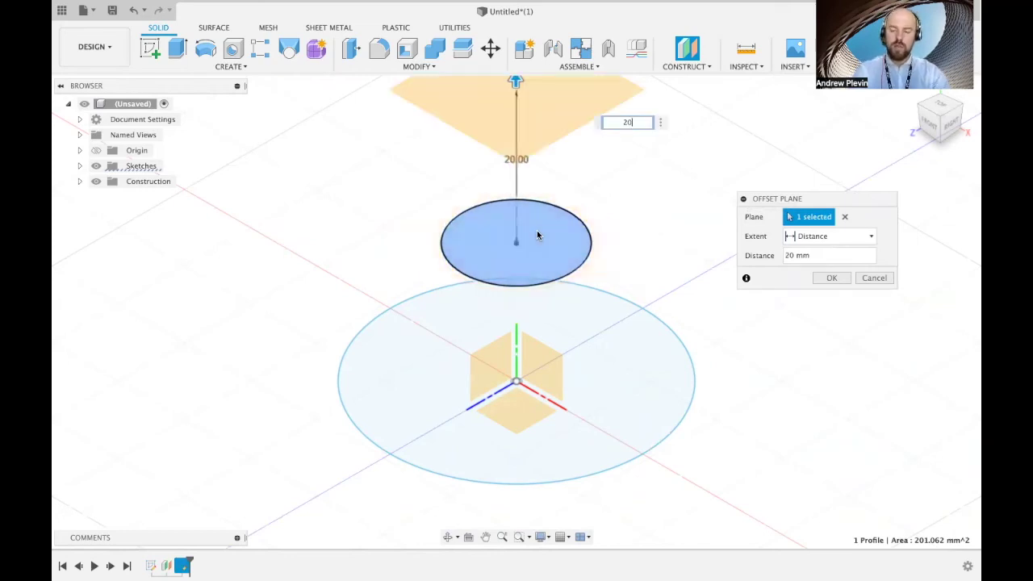
key("Return")
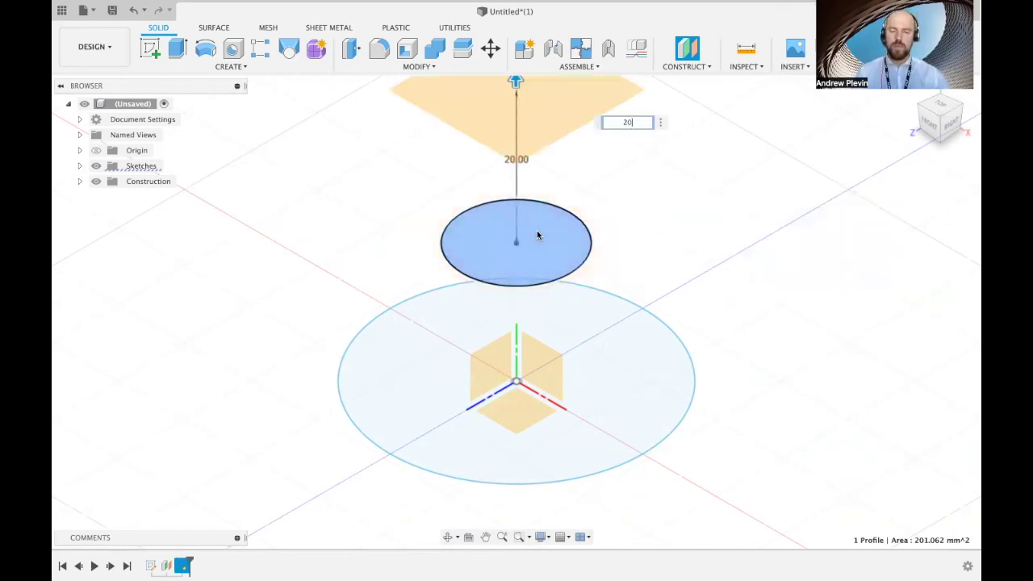
Step: Create a new sketch on the construction plane above the 16 mm circle
scroll(645, 227, "up", 3)
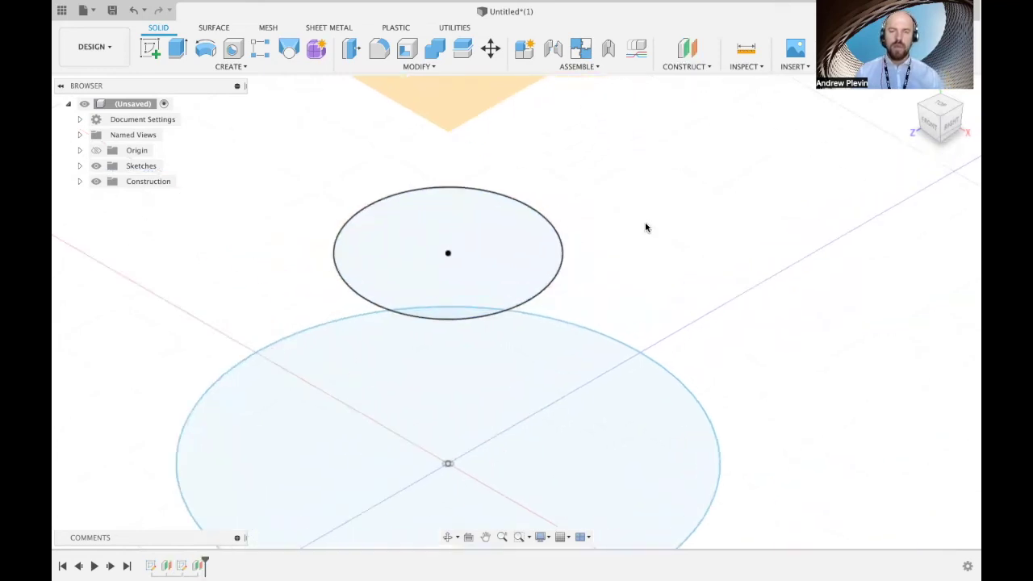
scroll(646, 228, "down", 4)
middle_click_drag(648, 226, 647, 257)
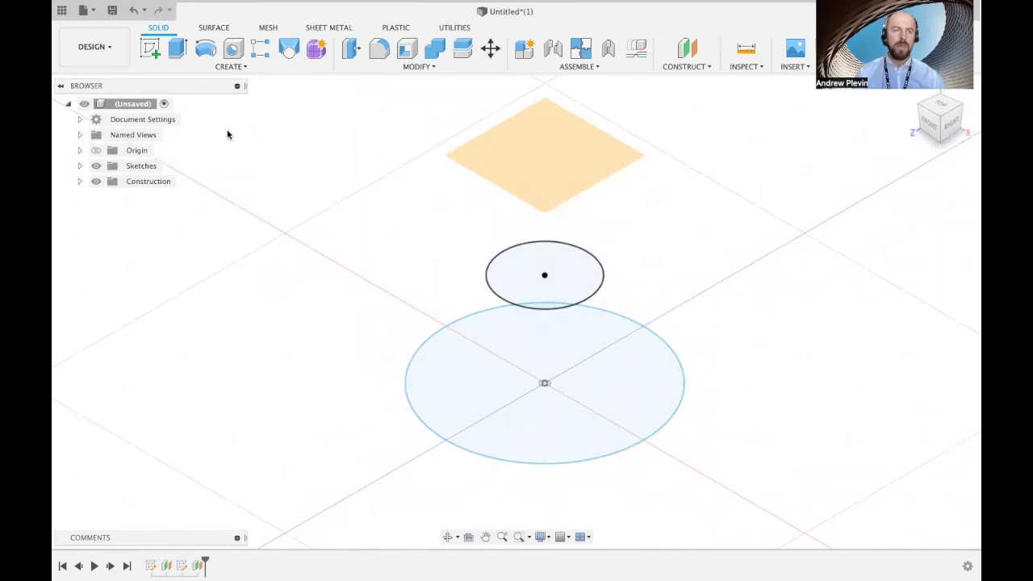
left_click(150, 53)
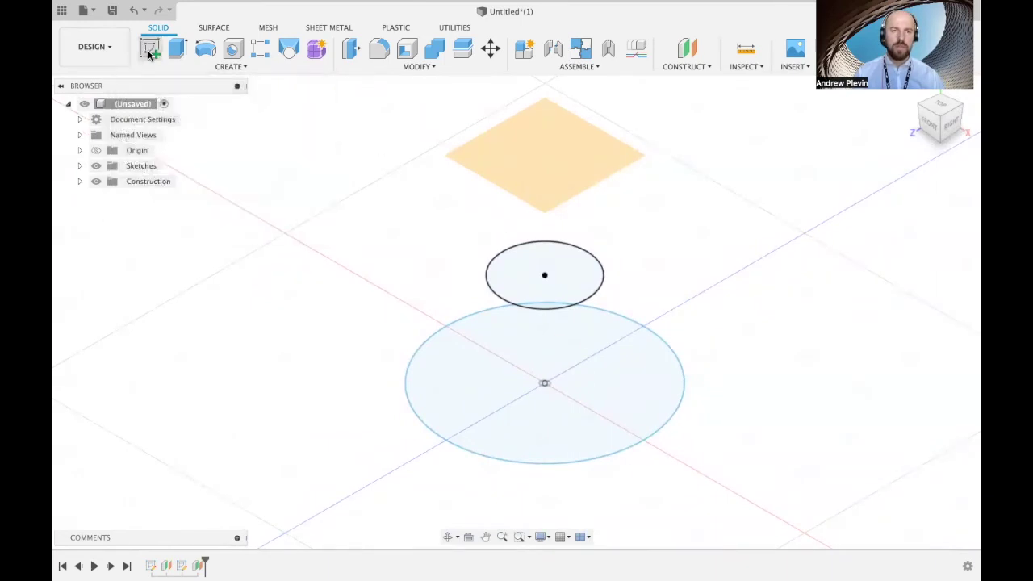
left_click(527, 159)
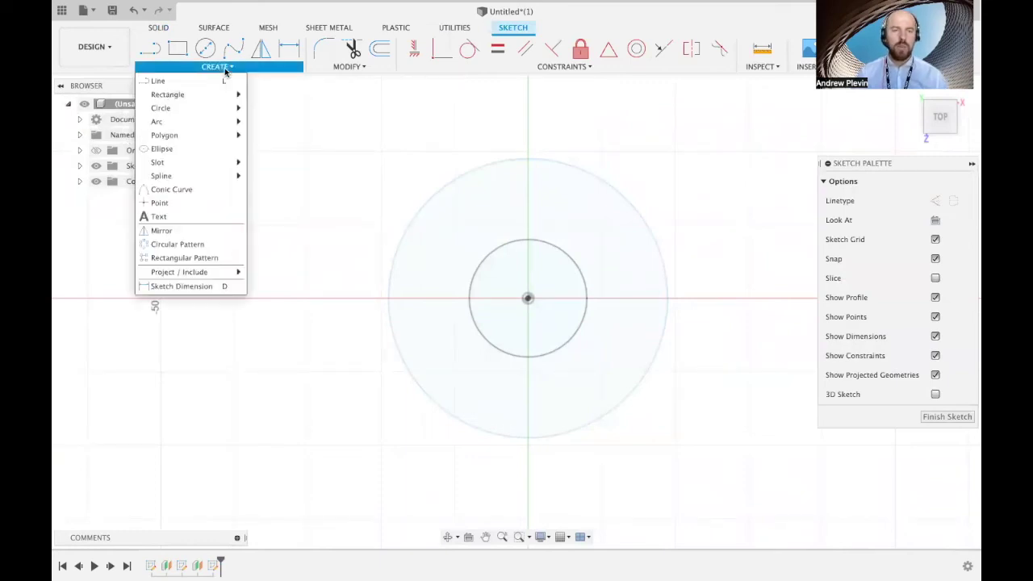
Step: Sketch a center-diameter circle of 30 mm centred on the origin and finish the sketch
mouse_move(219, 107)
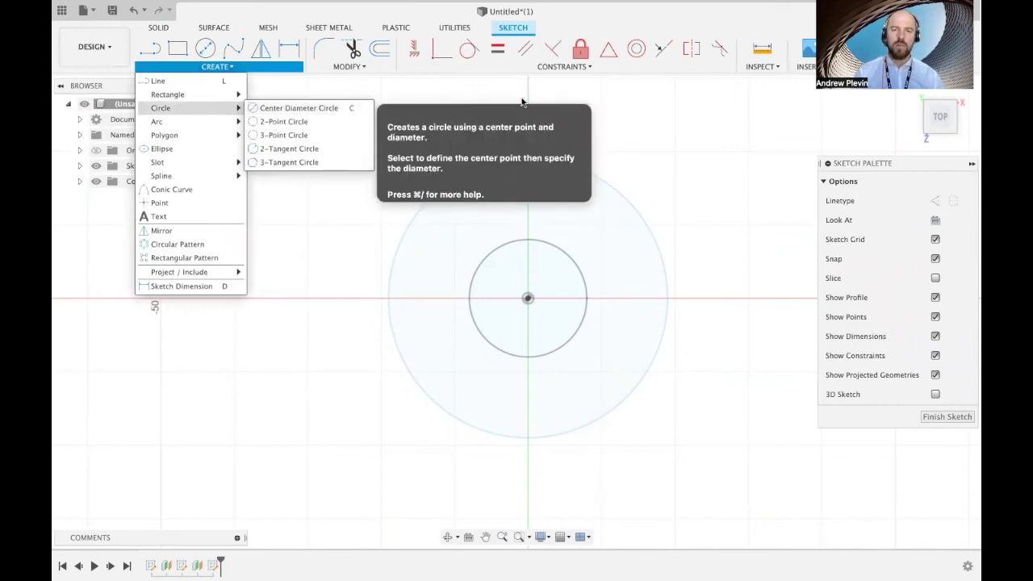
left_click(668, 131)
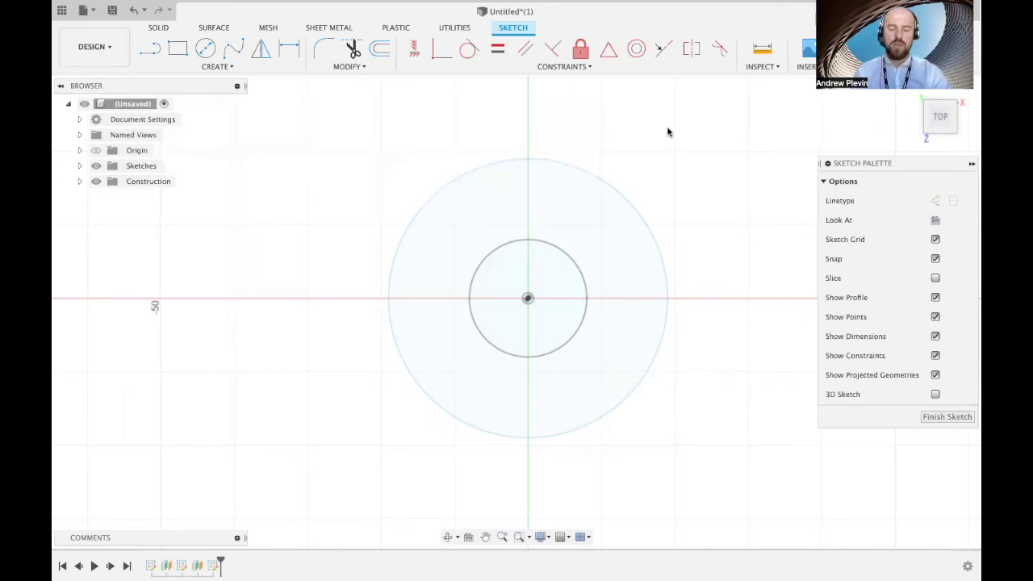
key("c")
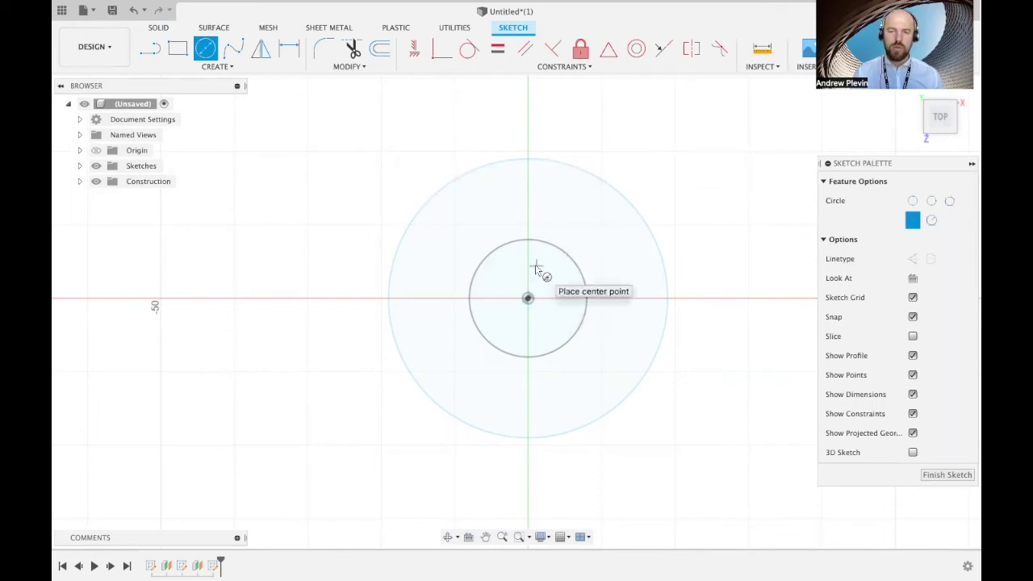
left_click(529, 298)
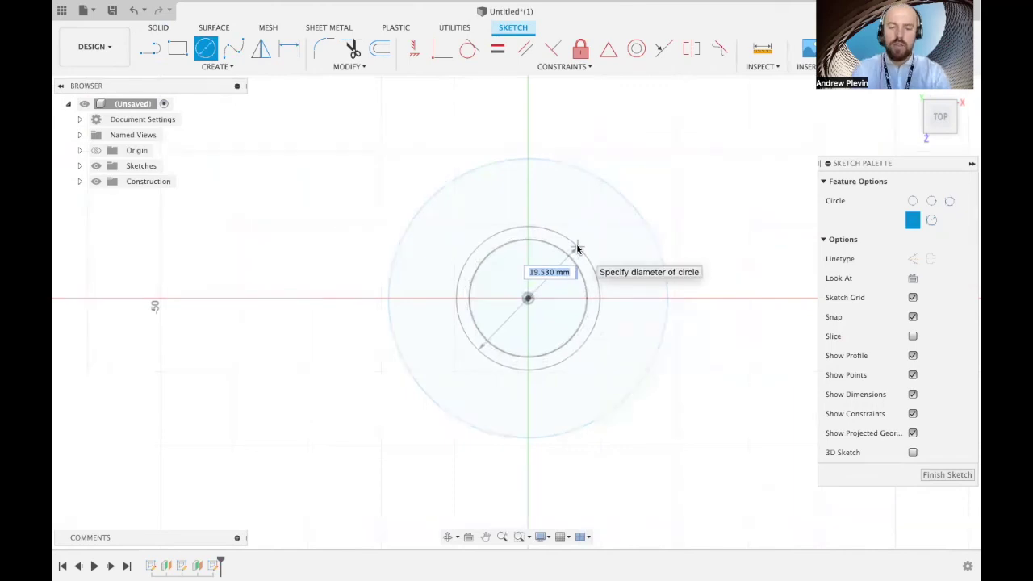
type("30")
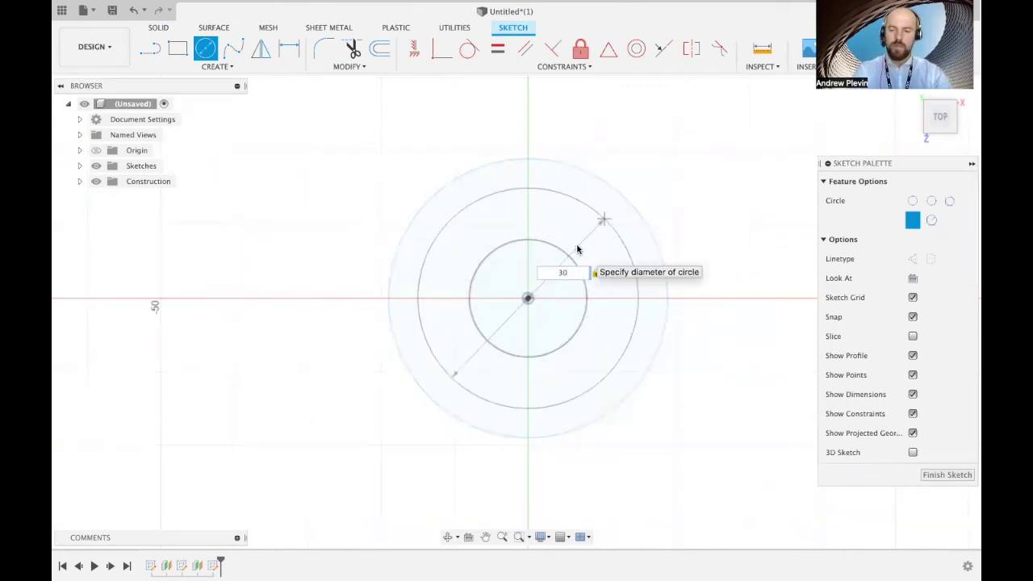
key("Return")
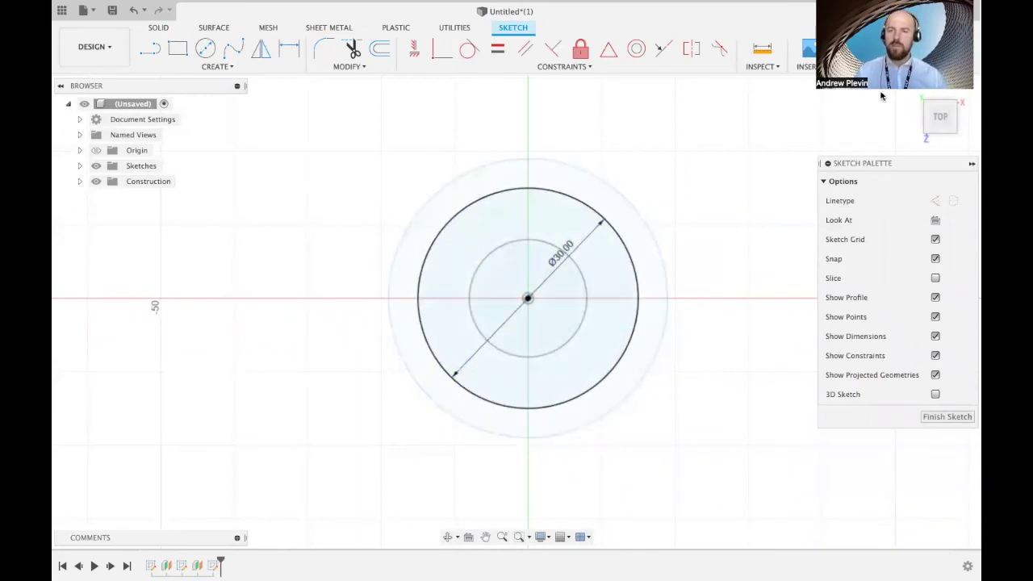
left_click(908, 50)
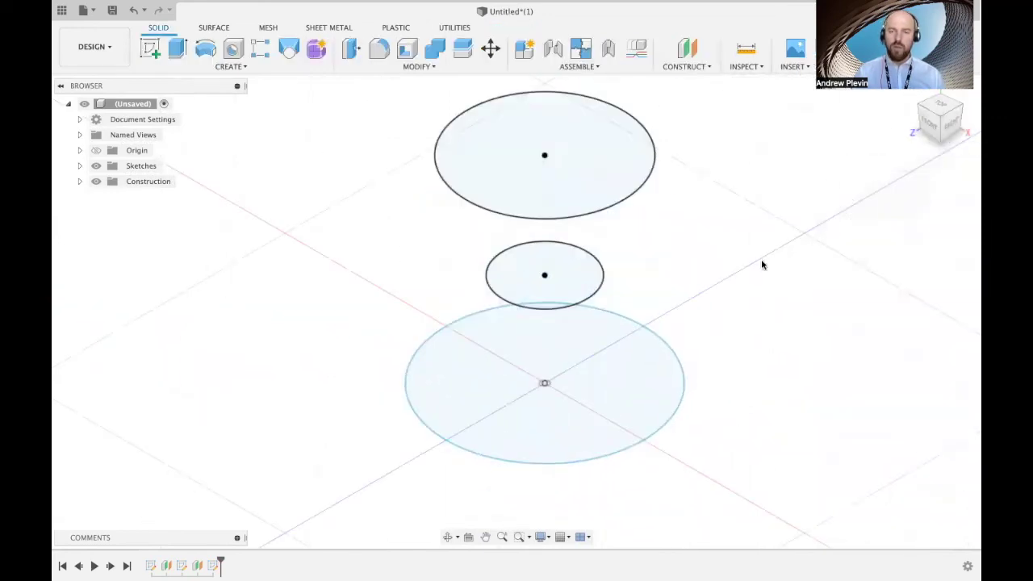
Step: Create an offset construction plane 20 mm above the 30 mm circle's profile
scroll(761, 259, "up", 2)
scroll(728, 251, "down", 3)
middle_click_drag(728, 247, 693, 263)
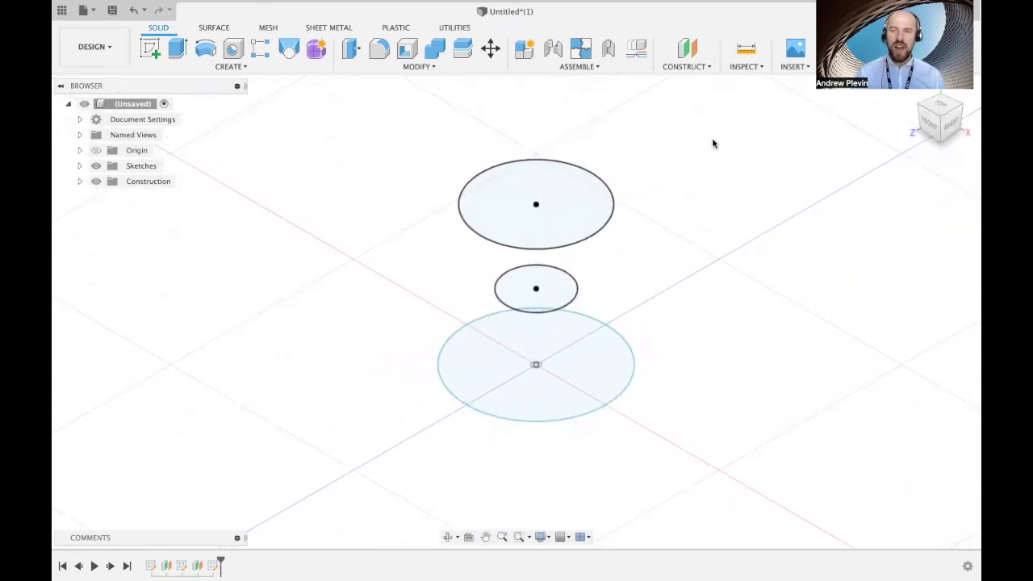
left_click(686, 68)
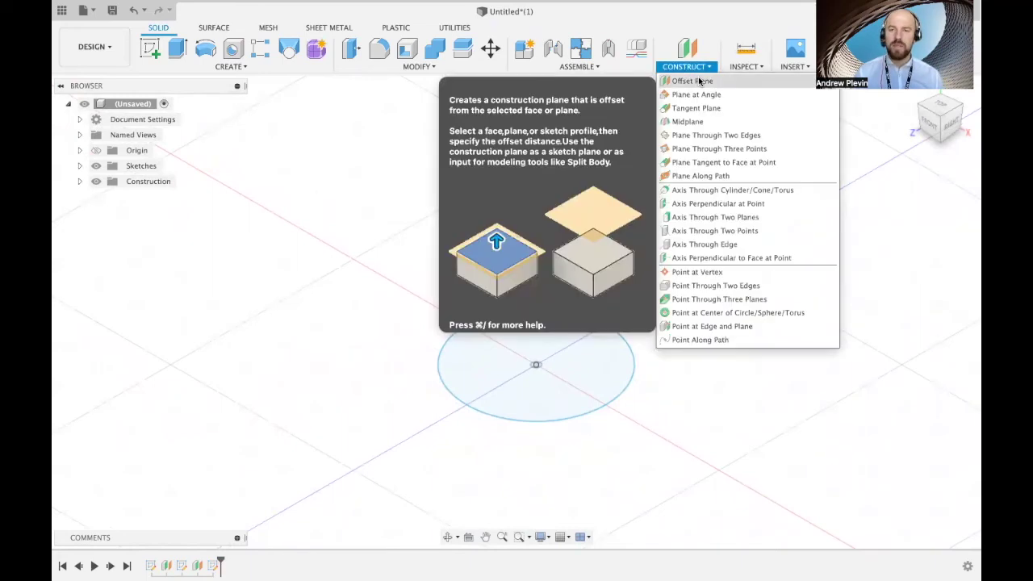
left_click(696, 81)
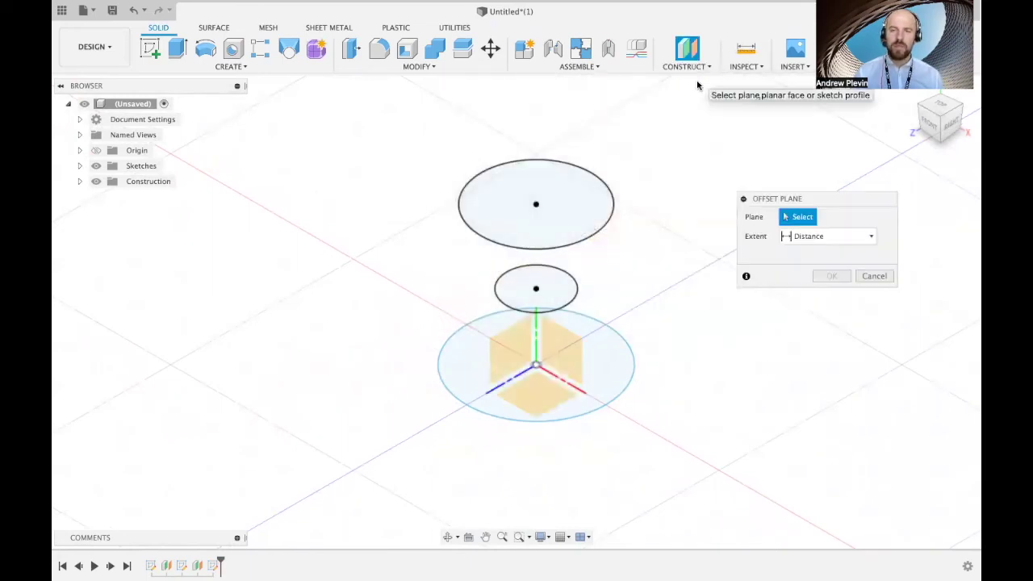
left_click(589, 206)
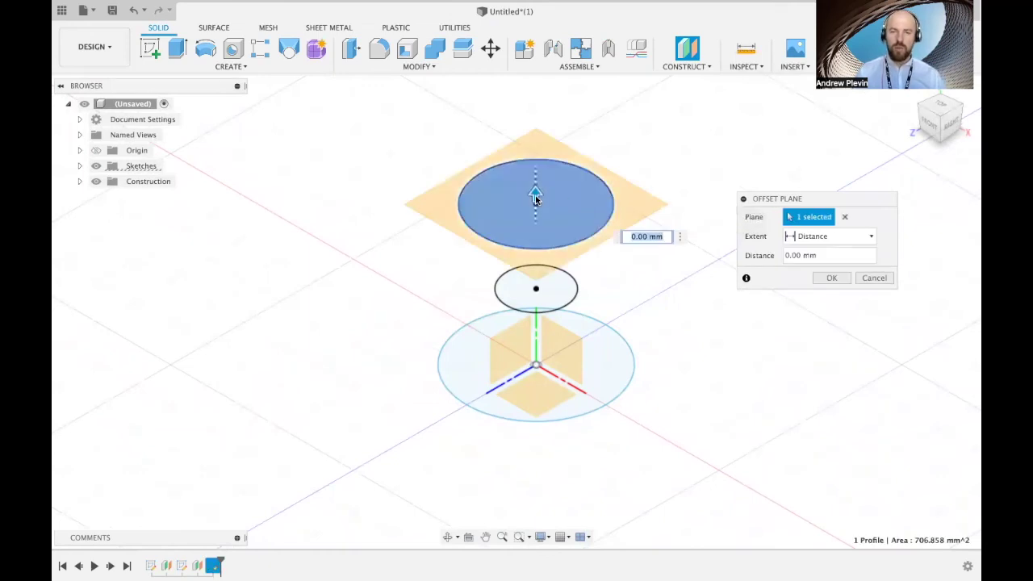
left_click_drag(535, 199, 535, 156)
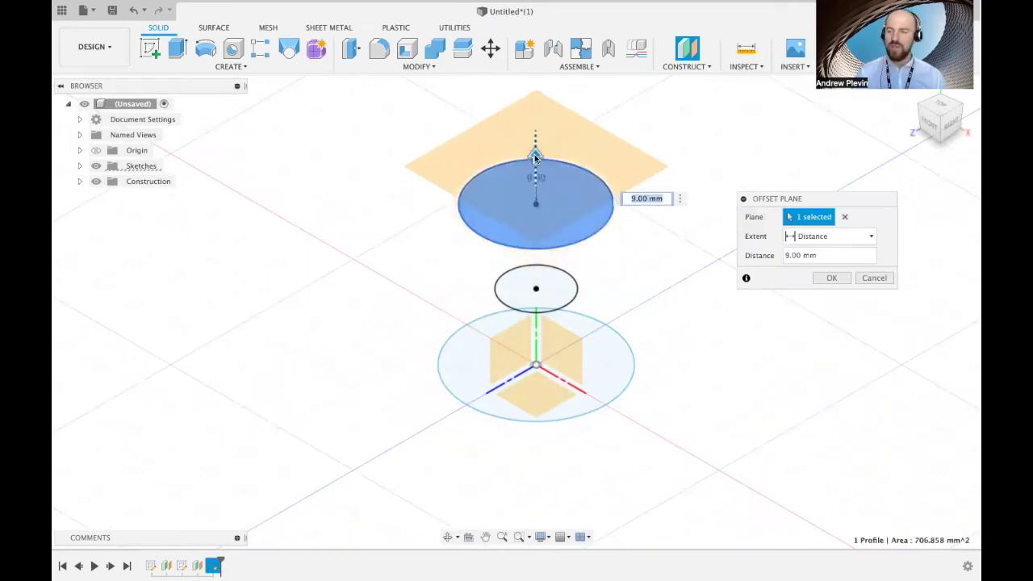
type("20")
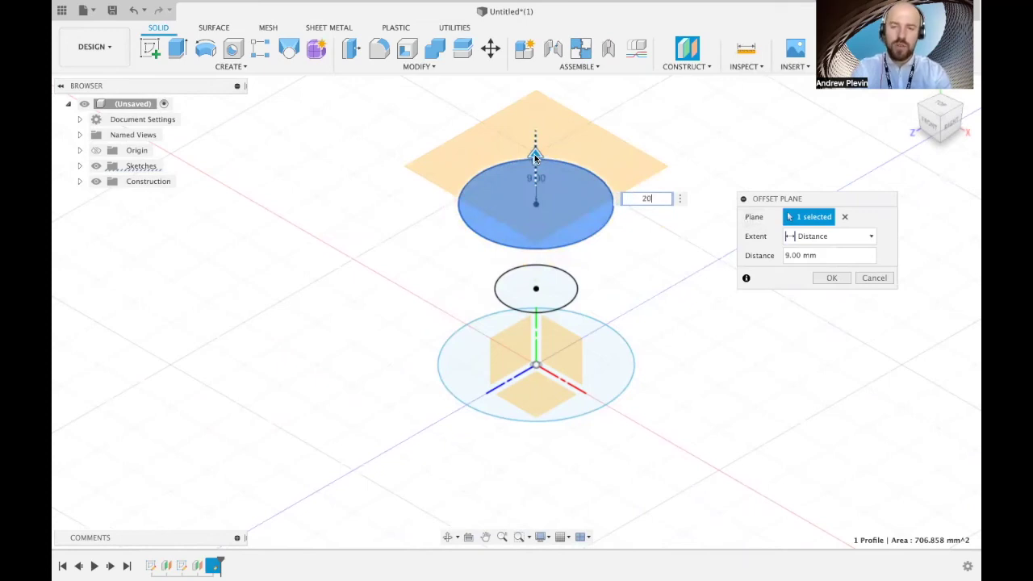
key("Return")
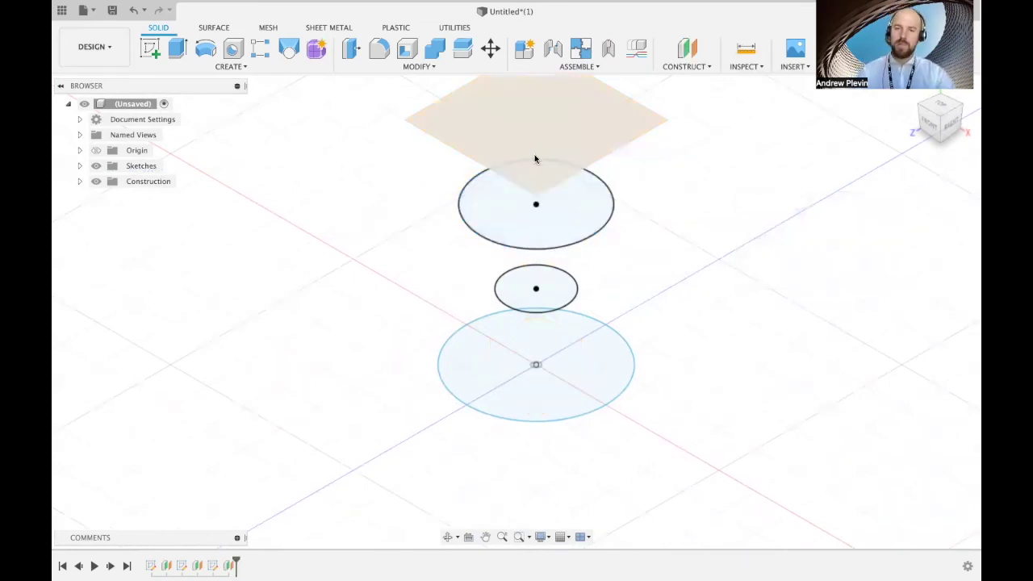
Step: Sketch a 44 mm diameter circle centred on the origin on the uppermost construction plane and finish the sketch
left_click(150, 48)
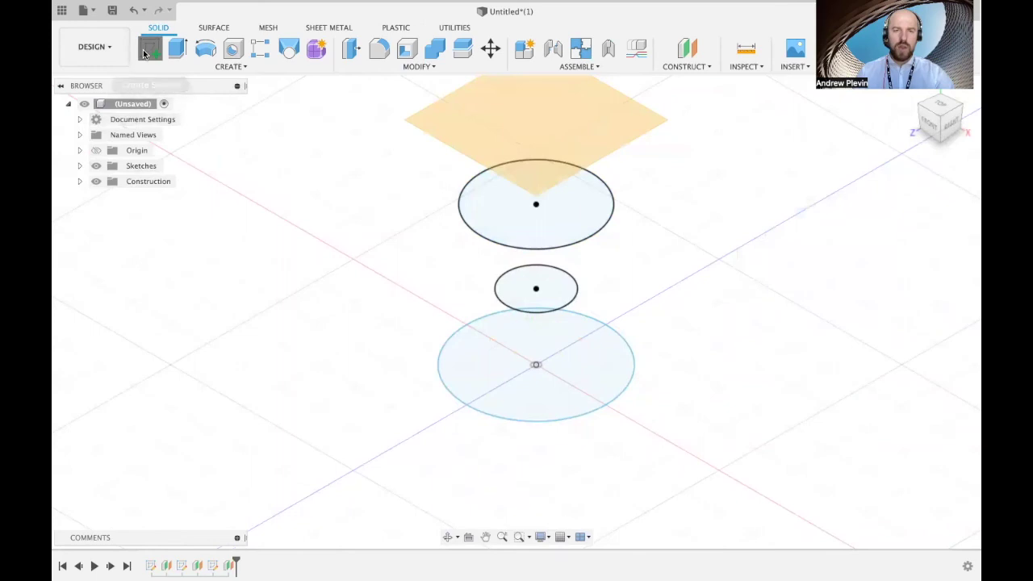
left_click(472, 116)
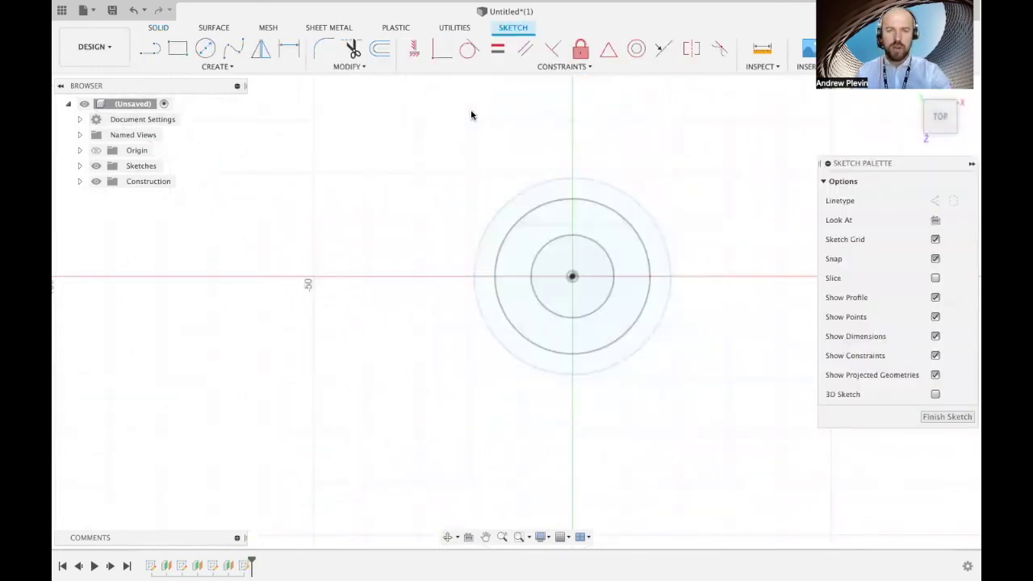
key("c")
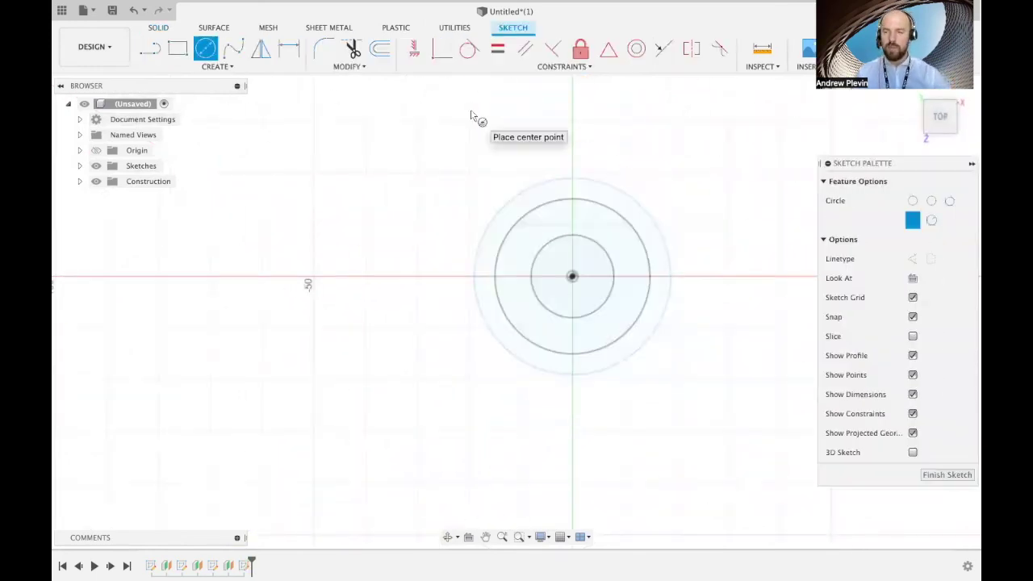
left_click(573, 277)
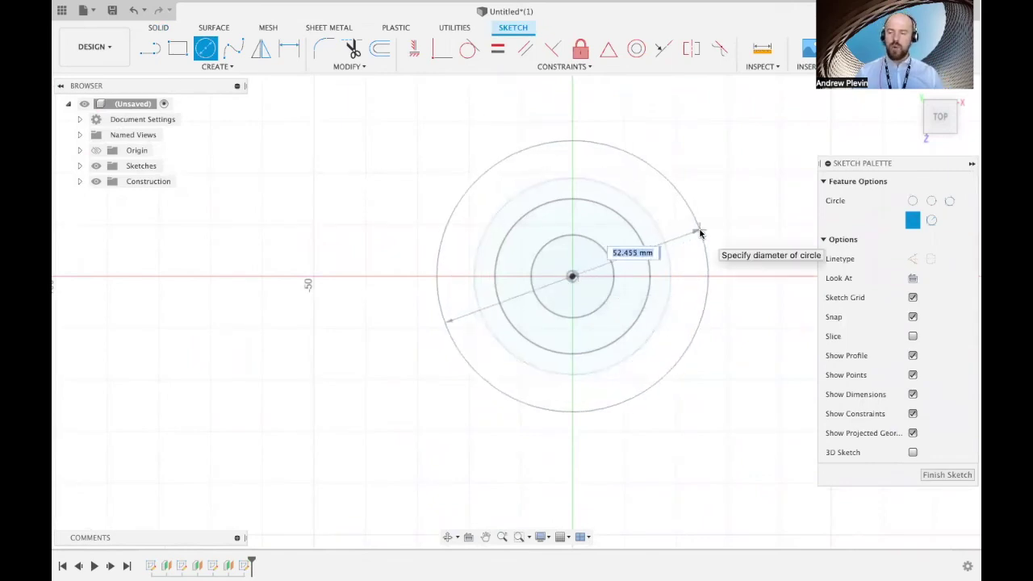
type("44")
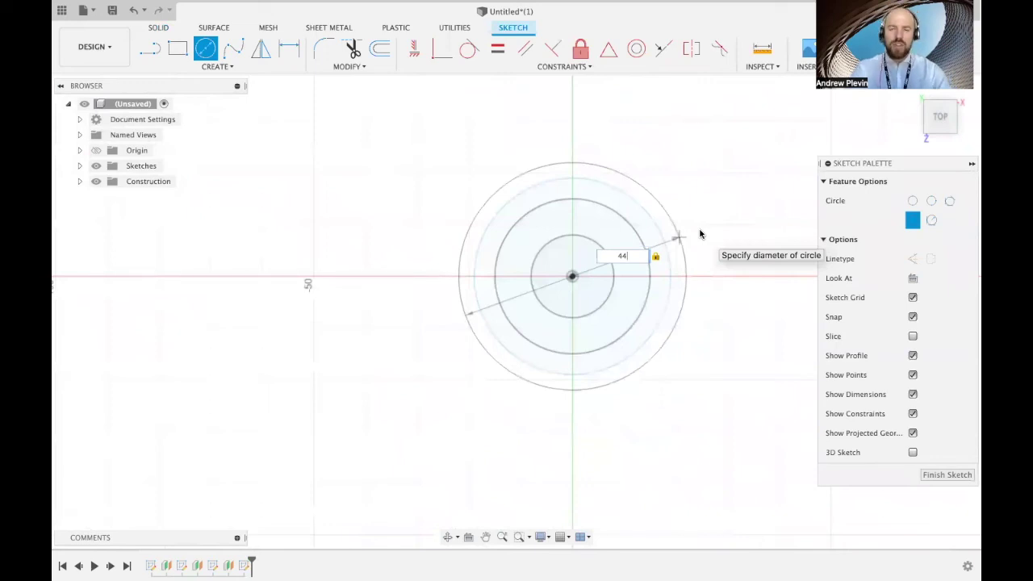
key("Return")
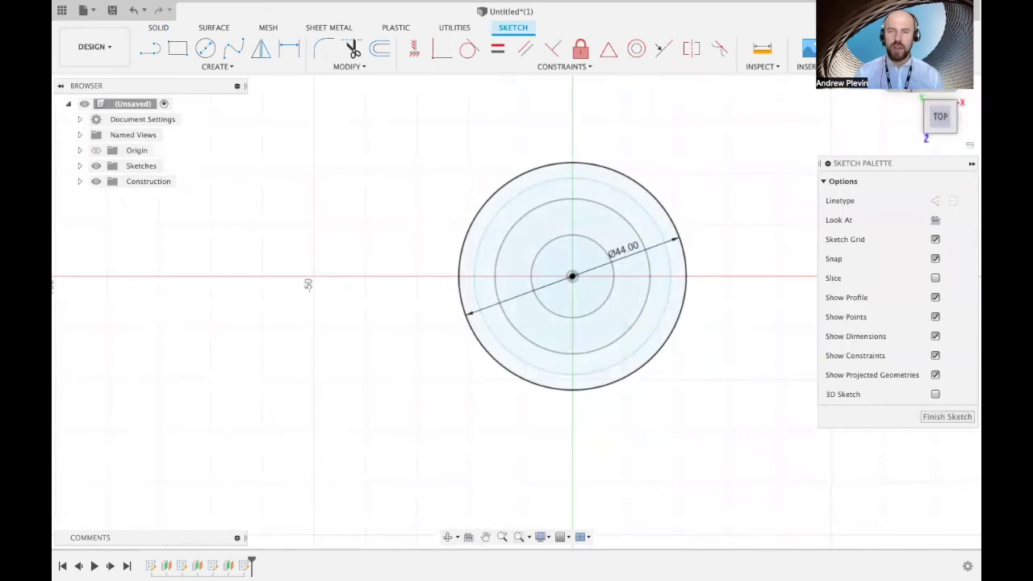
left_click(910, 50)
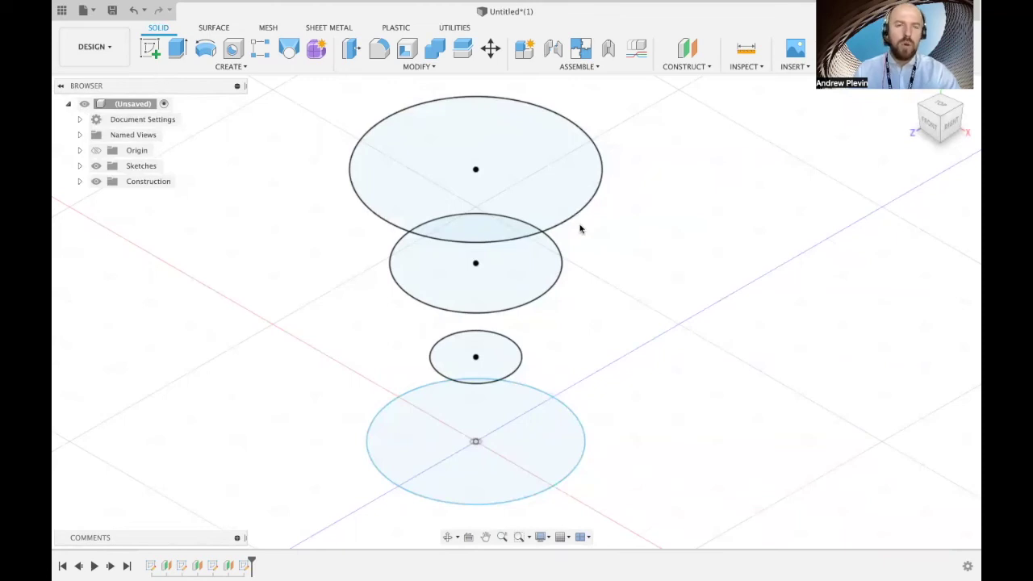
Step: Set up a new-body loft through the four circles from the base upwards, trying the Closed option and turning it off again
left_click(261, 70)
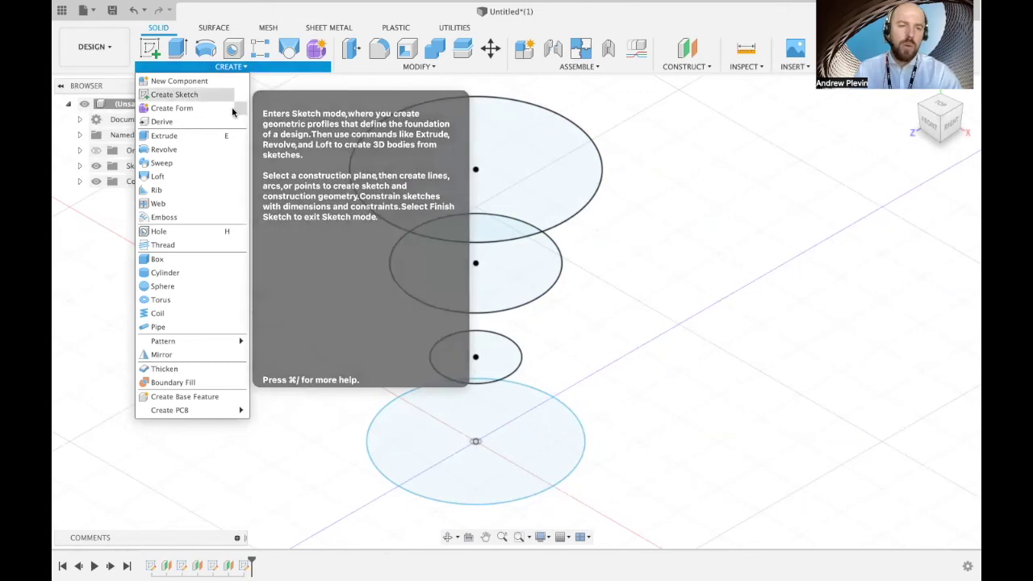
left_click(204, 177)
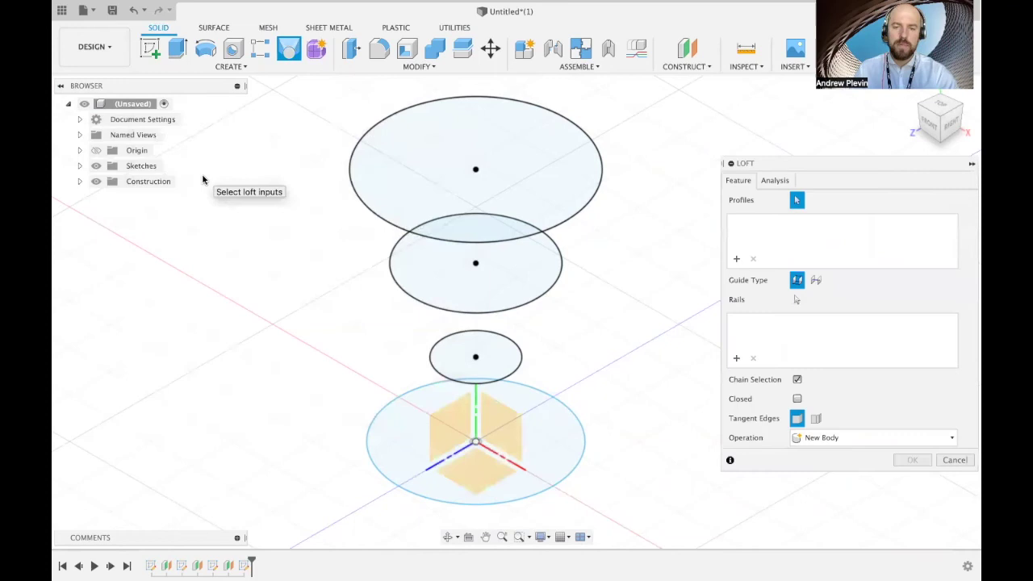
left_click_drag(797, 165, 781, 158)
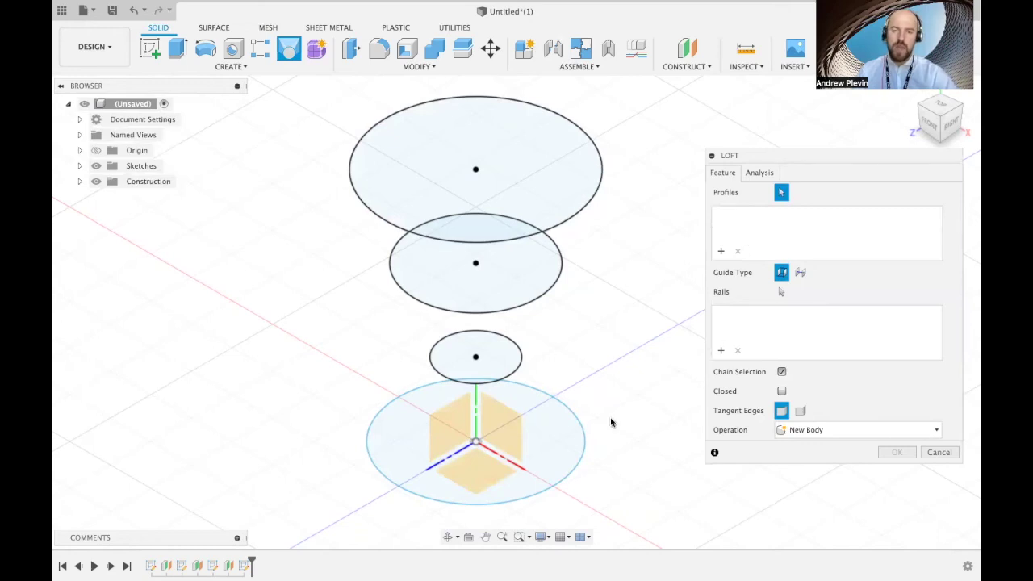
left_click(550, 451)
left_click(494, 359)
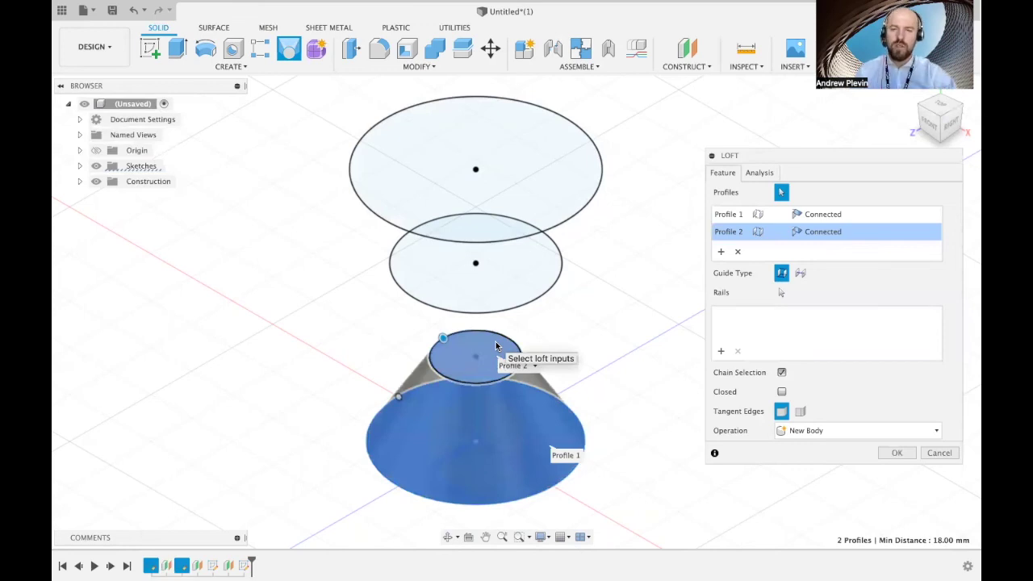
left_click(520, 292)
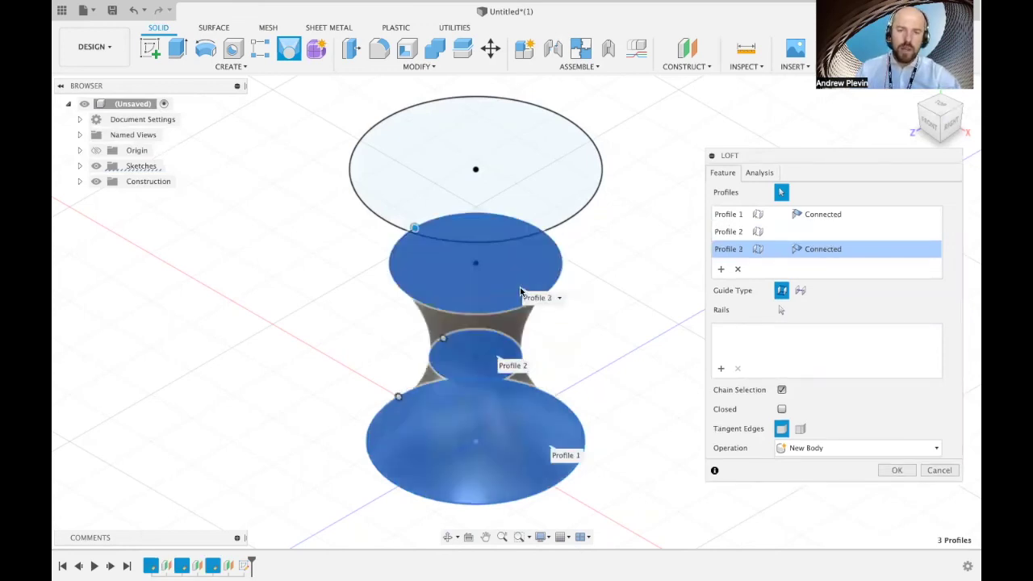
left_click(552, 189)
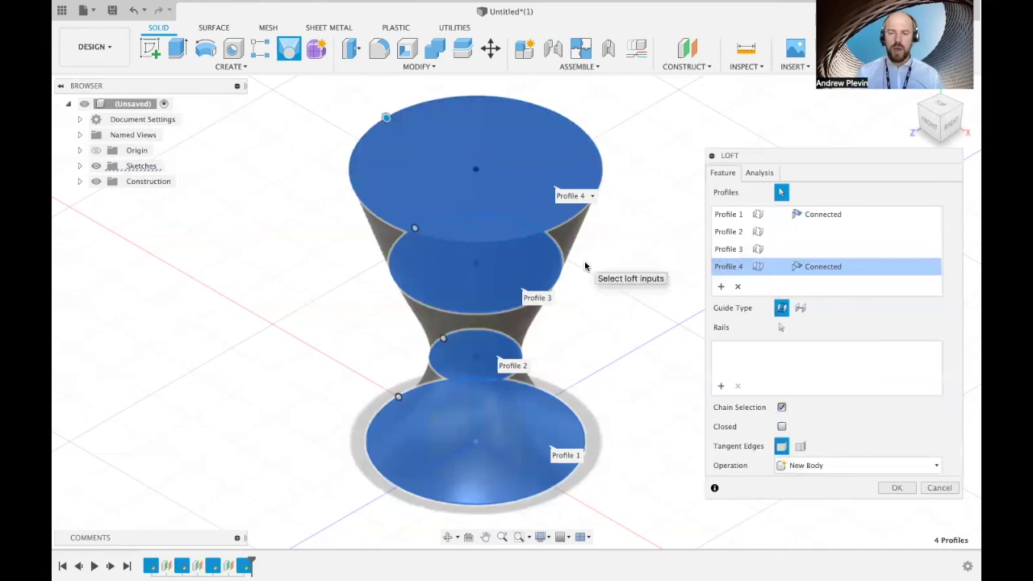
left_click(781, 427)
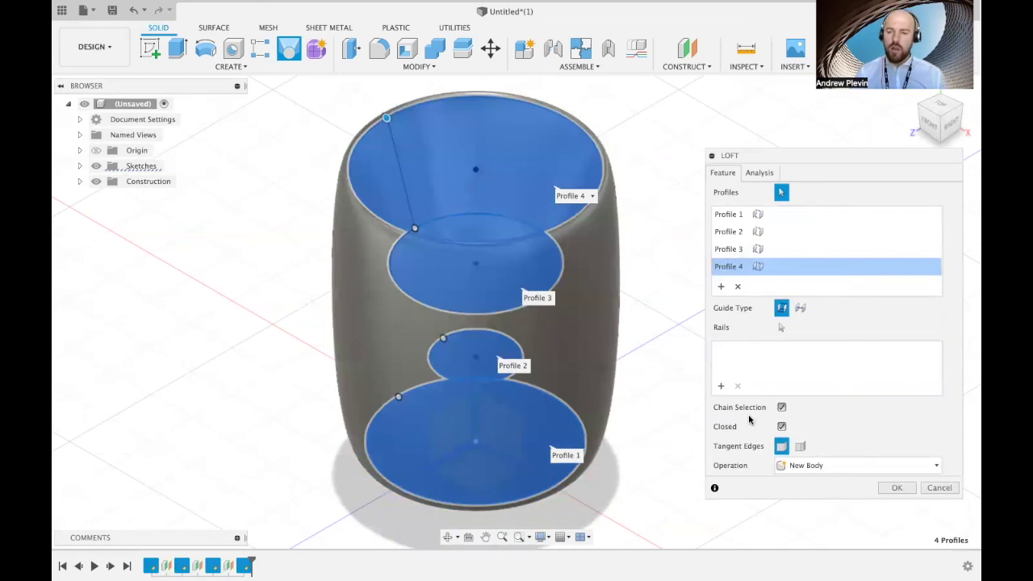
left_click(781, 426)
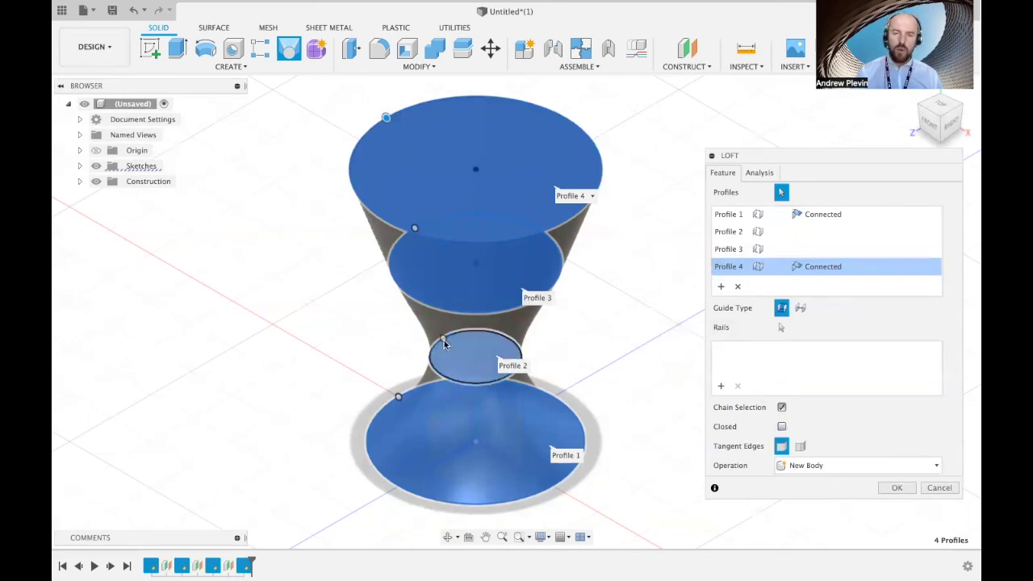
Step: Reshape the goblet's stem by moving the loft's alignment points on the second and third profiles, and complete the loft
left_click_drag(443, 344, 435, 369)
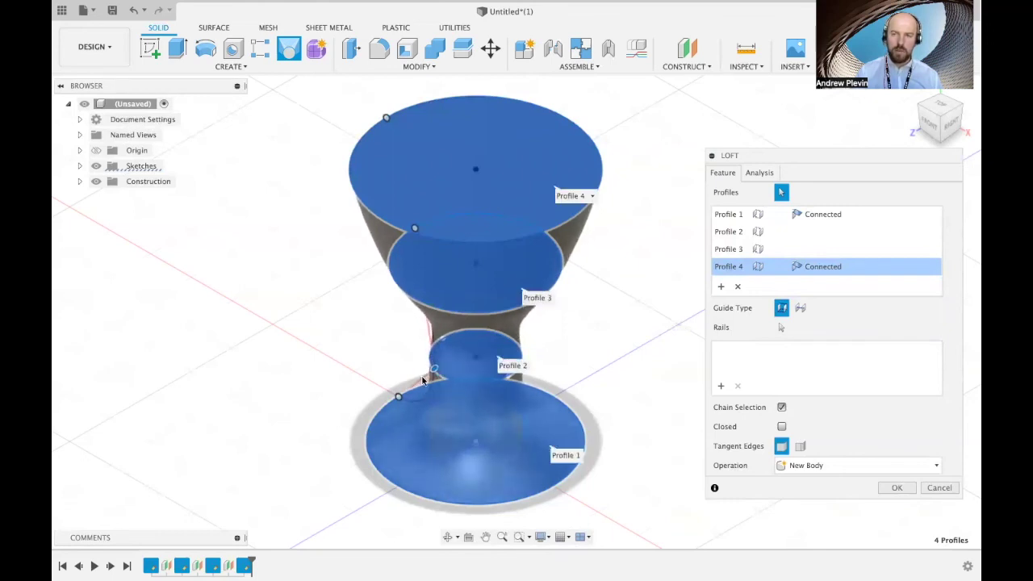
left_click(952, 126)
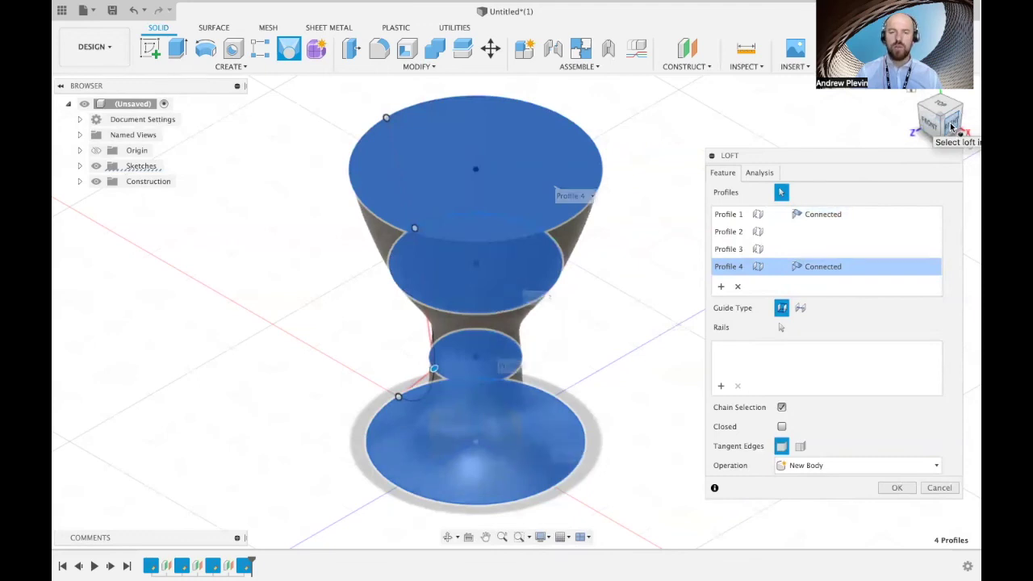
mouse_move(409, 333)
left_mouse_down()
mouse_move(456, 335)
mouse_move(403, 330)
left_mouse_up()
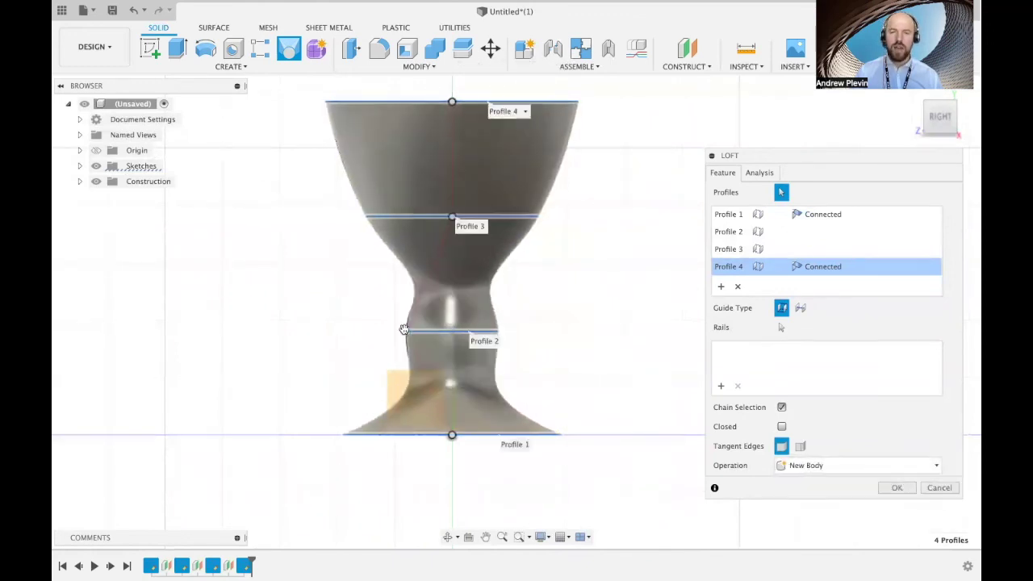
left_click_drag(454, 217, 478, 218)
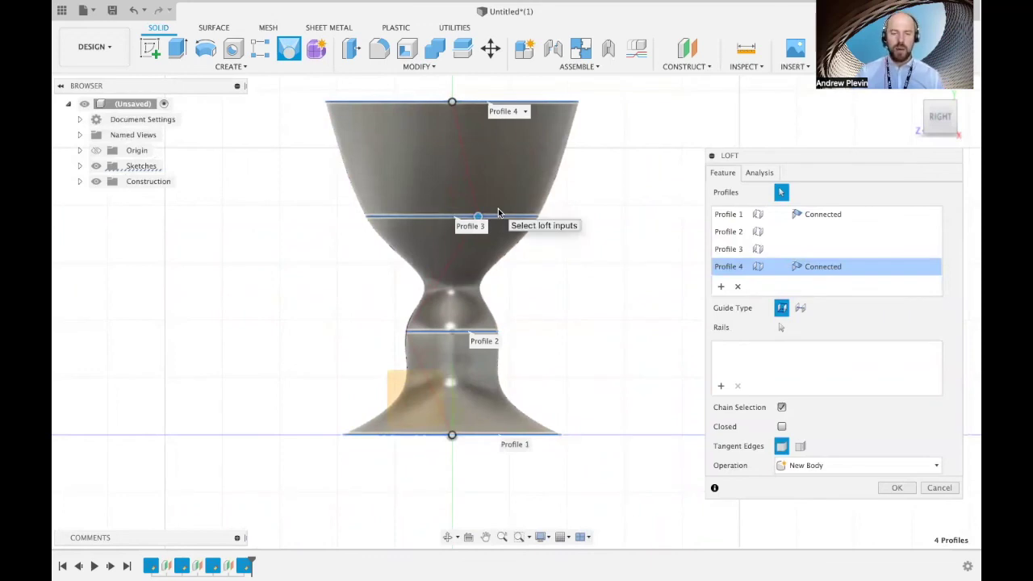
left_click(897, 487)
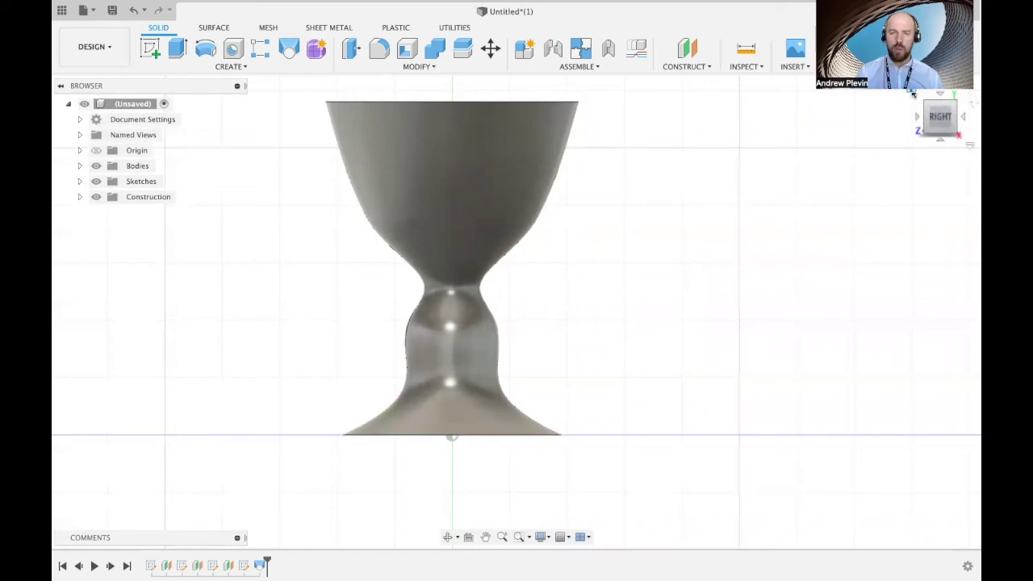
Step: Start a Shell on the goblet that removes its flat top face with an inside thickness of 2 mm
left_click(913, 94)
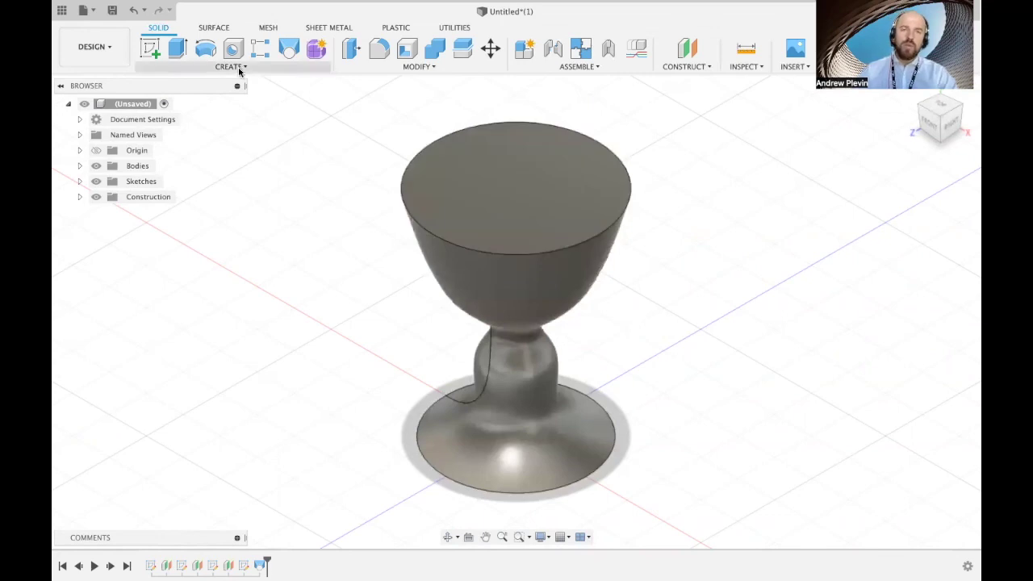
left_click(392, 68)
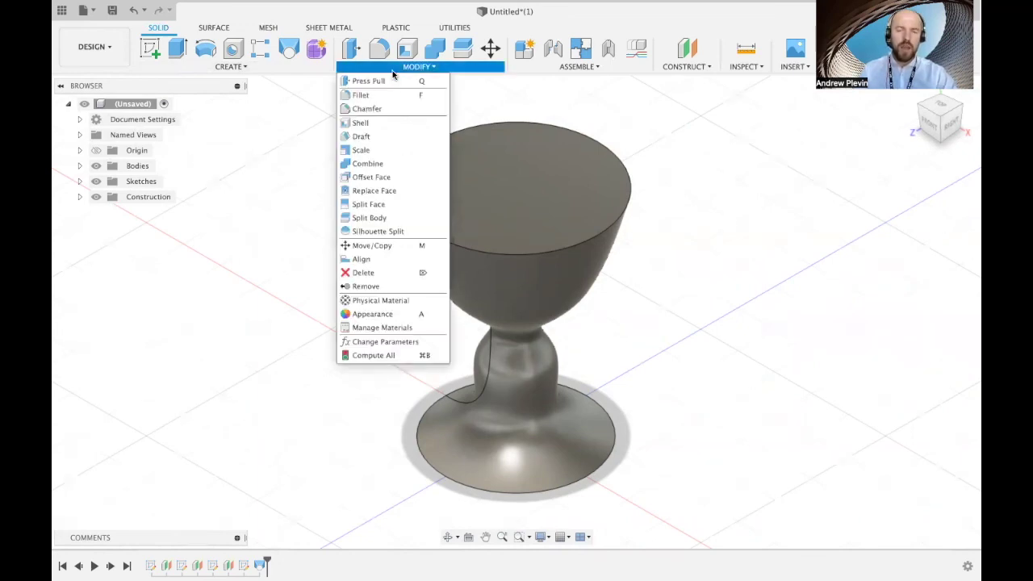
left_click(404, 125)
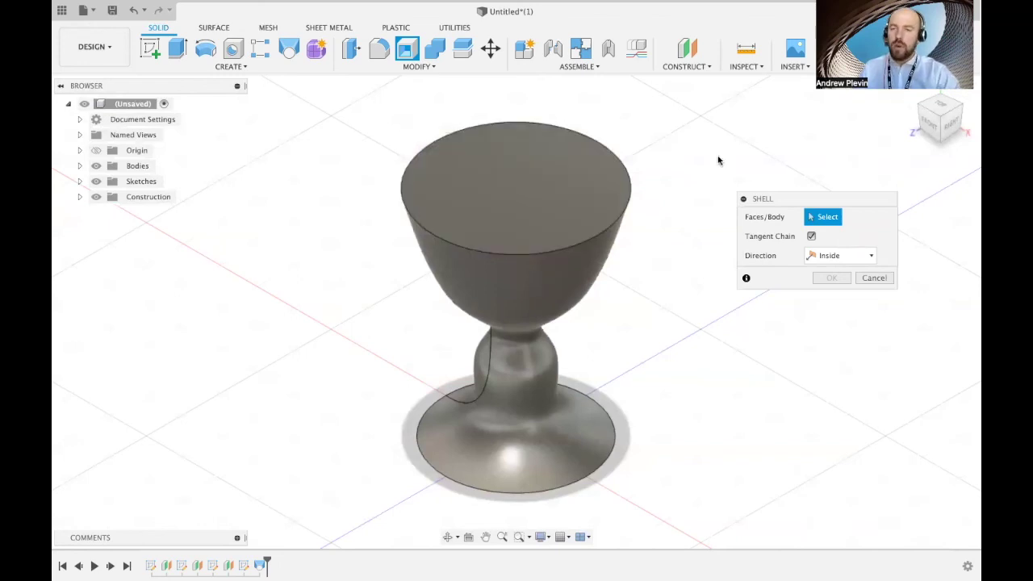
left_click_drag(793, 199, 738, 165)
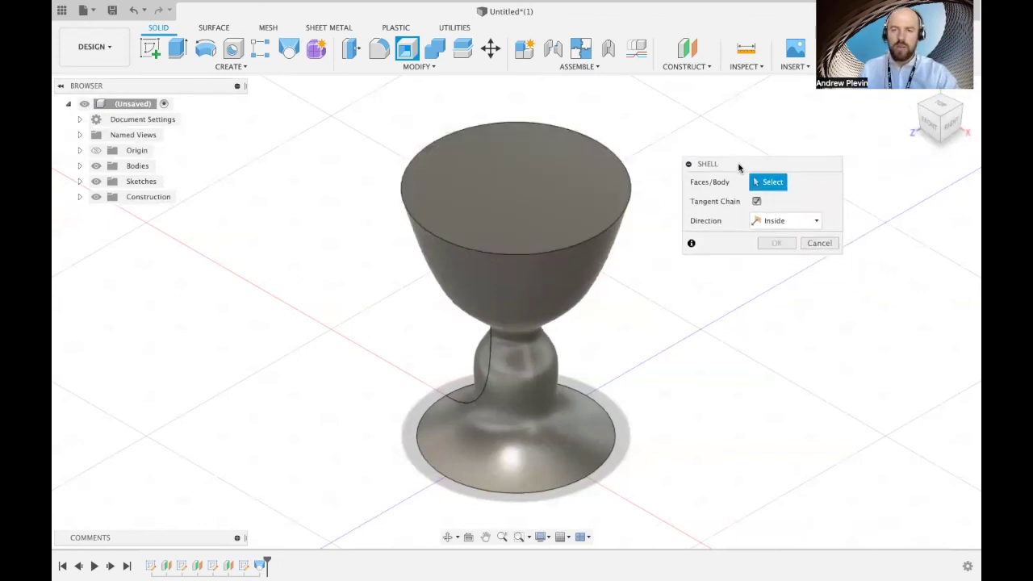
left_click(501, 201)
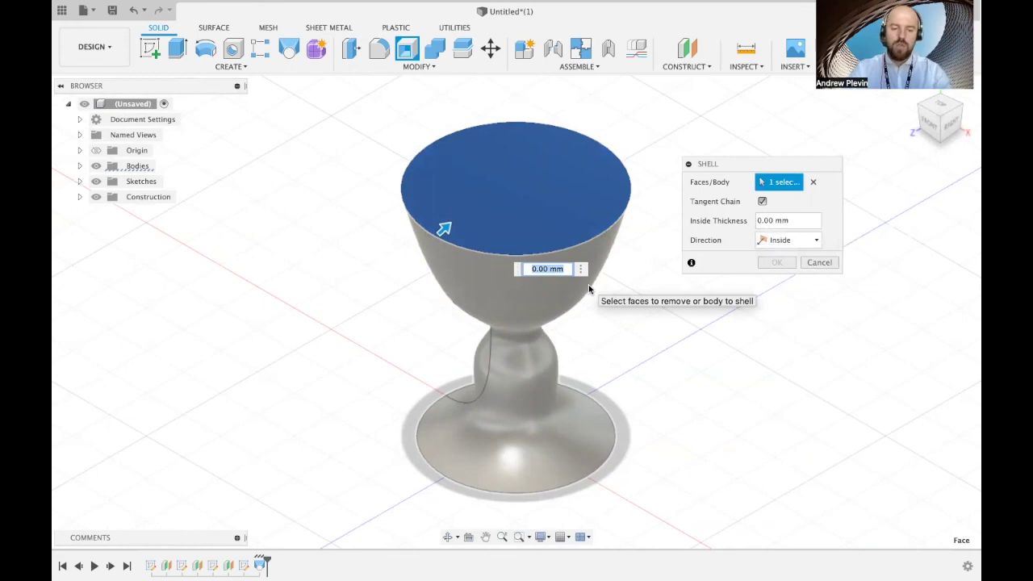
type("2")
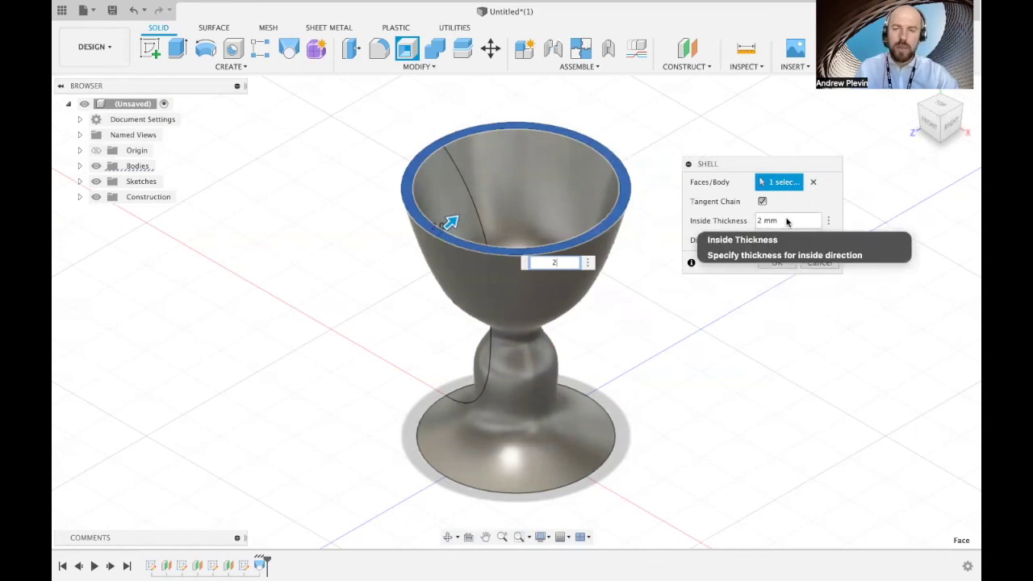
Step: Set the shell's inside thickness to 0 mm
left_click(795, 220)
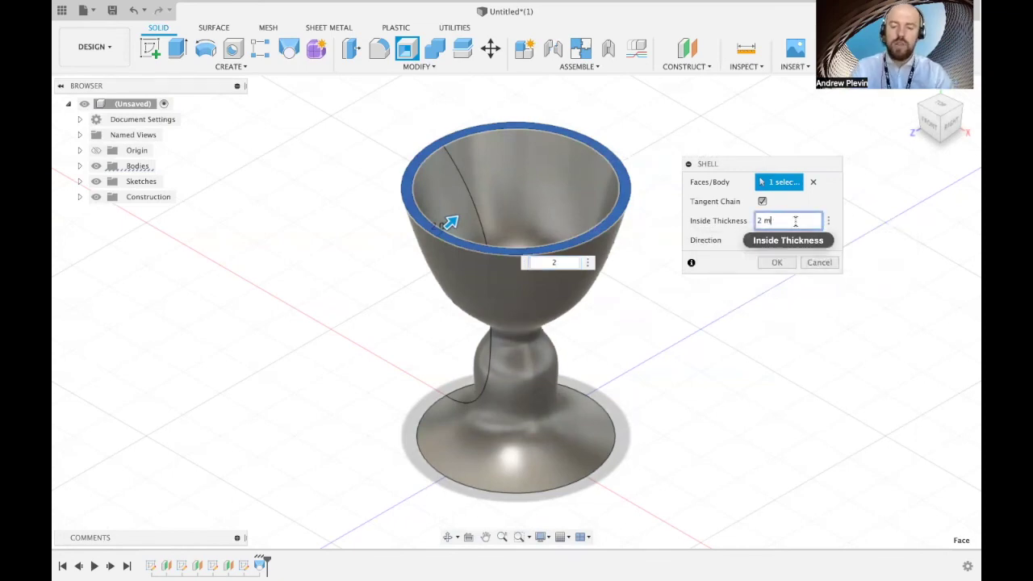
left_click(761, 220)
key("BackSpace")
type("0mm")
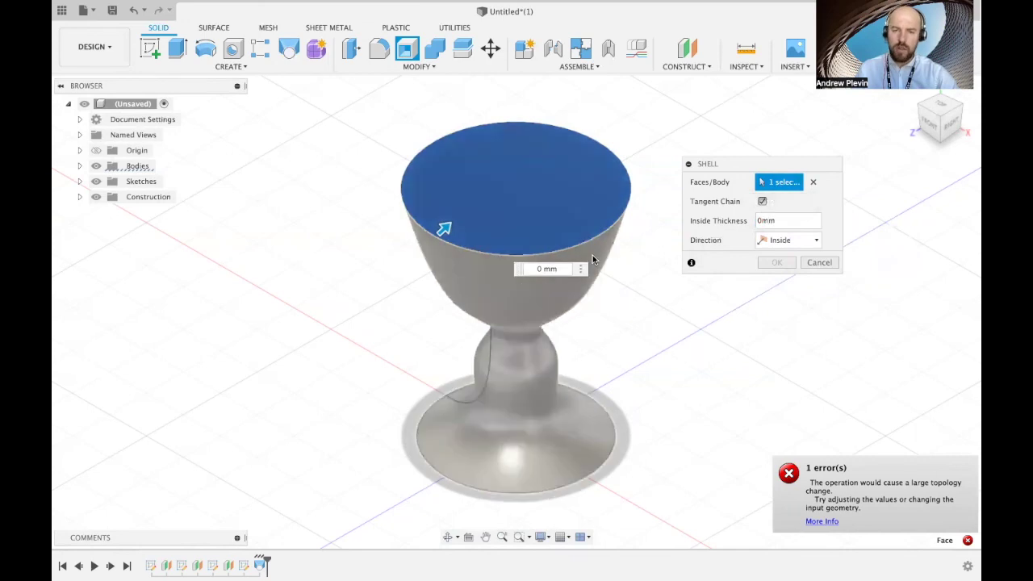
Step: Try adding the goblet's outer side and underside faces to the shell selection, and clear all selected faces
left_click(592, 255)
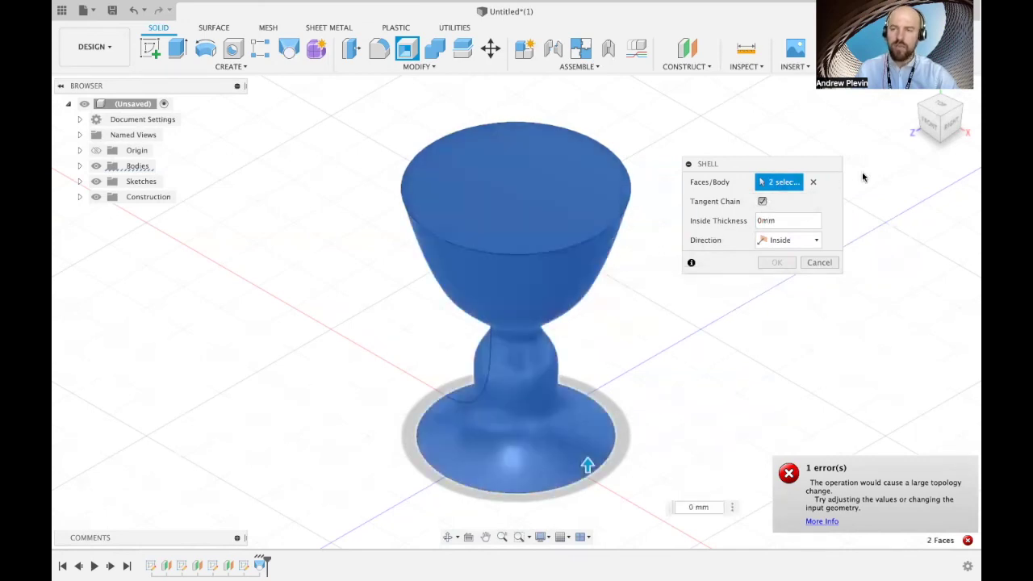
left_click(942, 144)
left_click(573, 420)
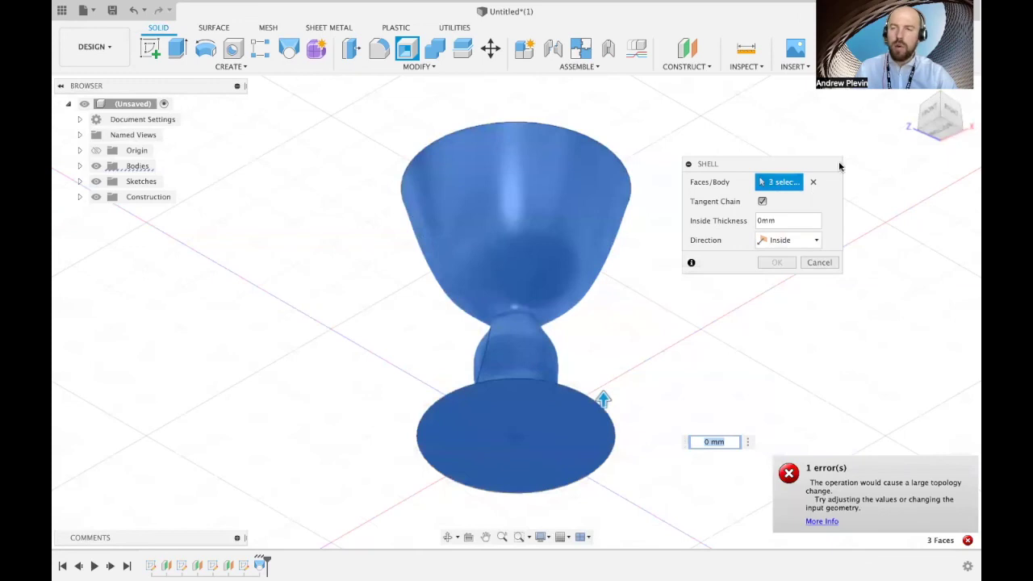
left_click(917, 95)
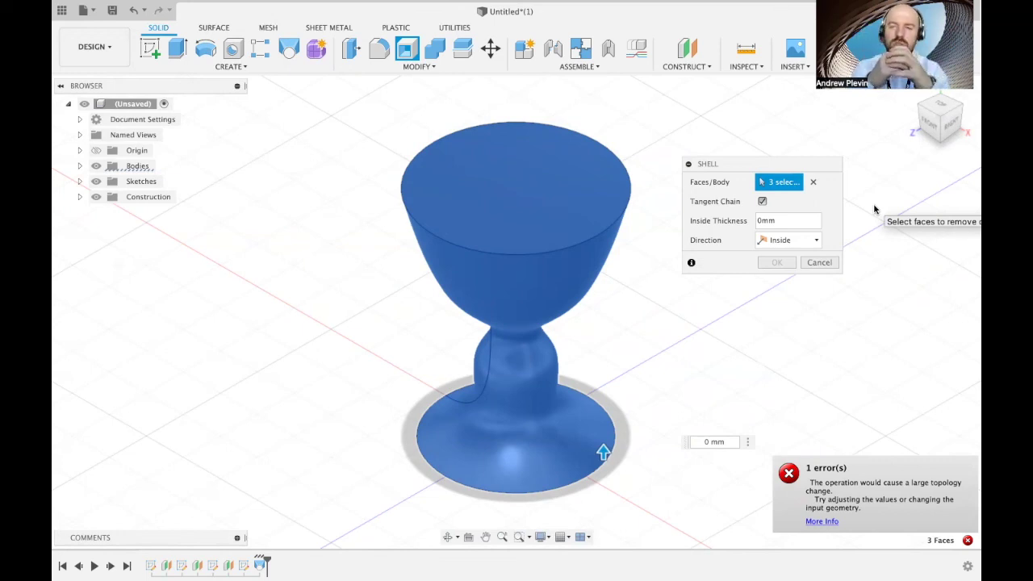
left_click(812, 181)
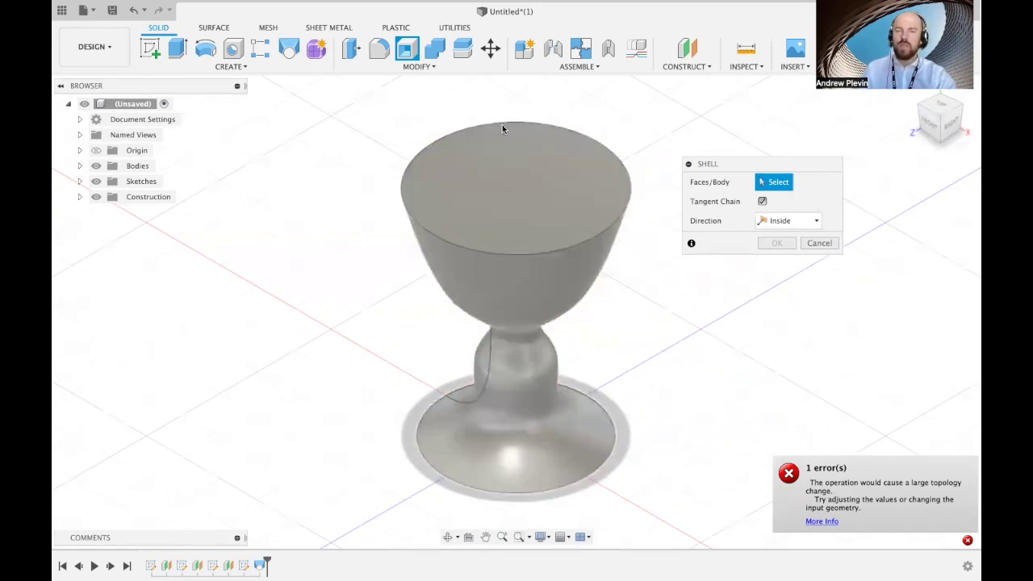
Step: Try selecting the top face together with the outer side faces for the shell, and clear the selection
left_click(533, 202)
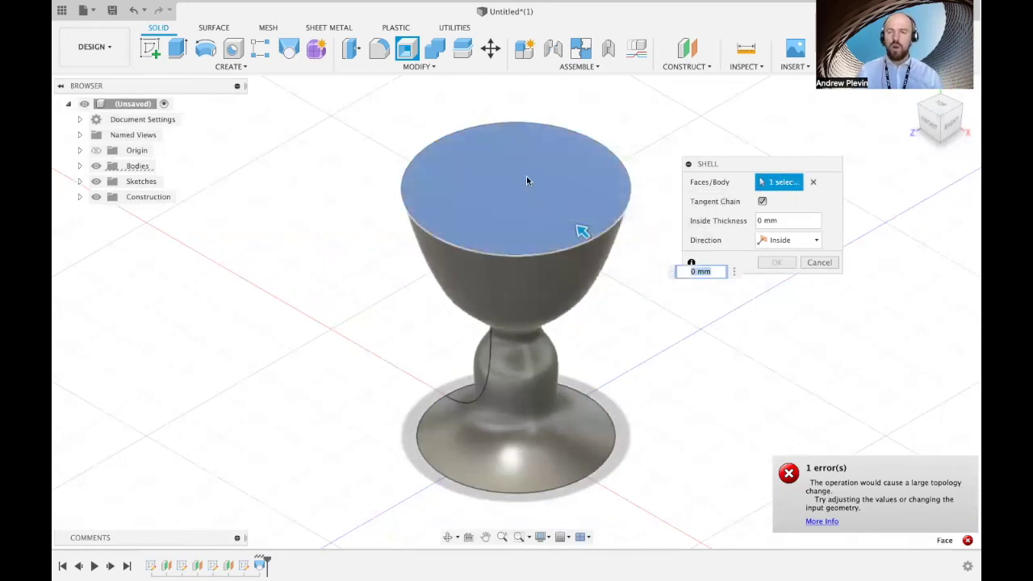
left_click(569, 278)
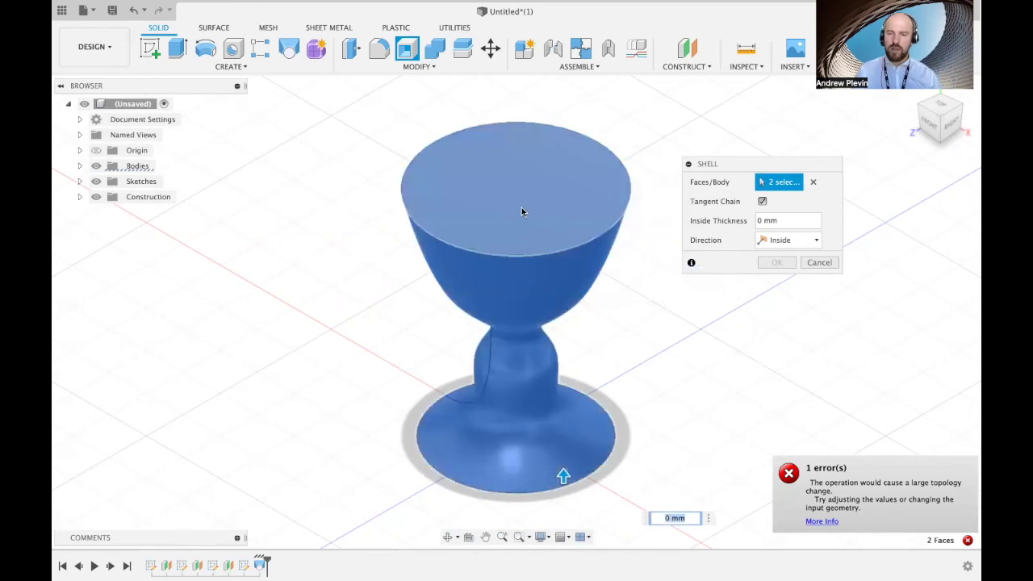
left_click(812, 184)
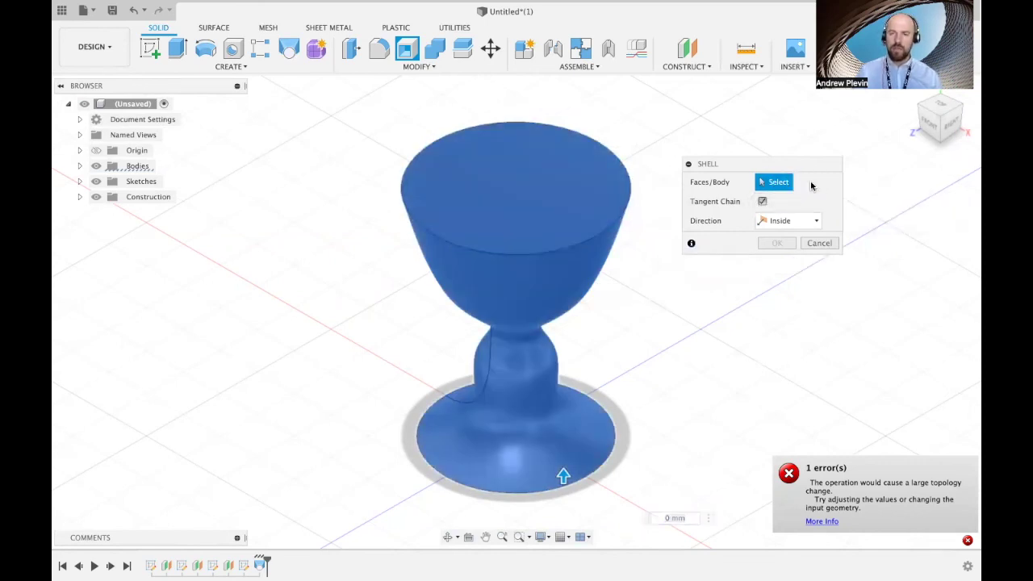
Step: Select only the goblet's flat top face for the shell and set the inside thickness to 2 mm
left_click(563, 188)
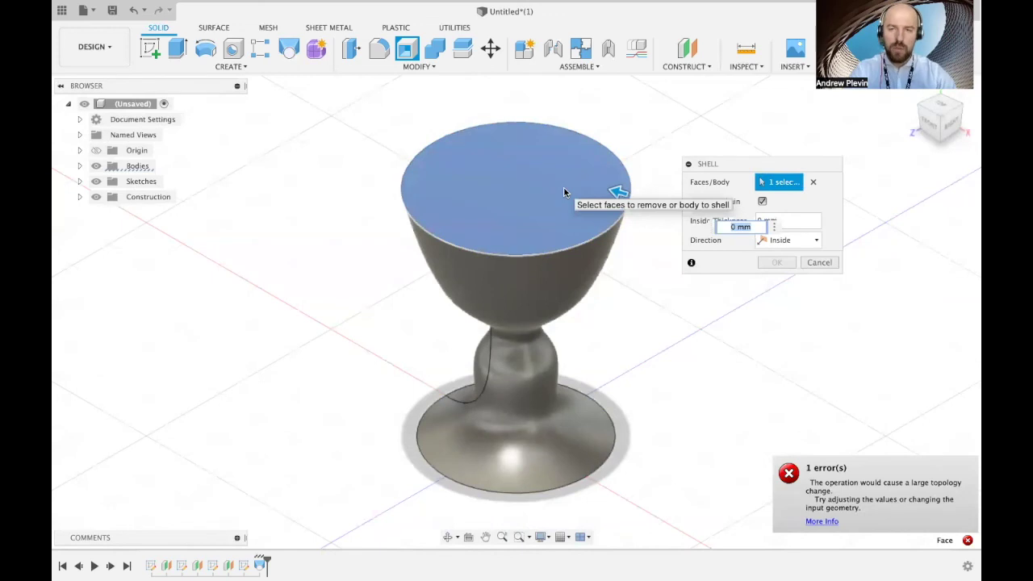
type("2")
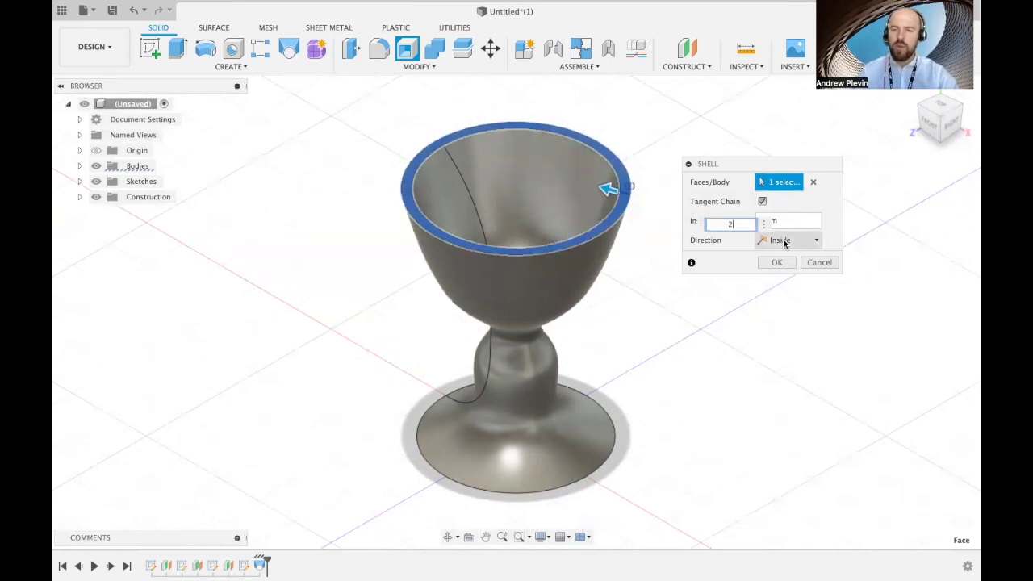
Step: Try the Outside direction and the Both direction for the goblet's shell
left_click(783, 242)
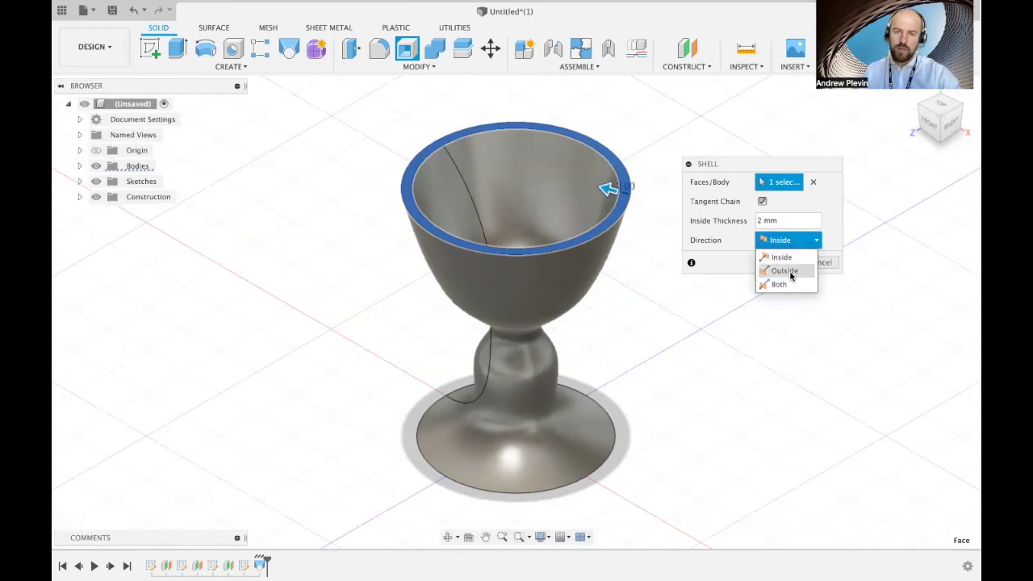
left_click(784, 271)
left_click(789, 241)
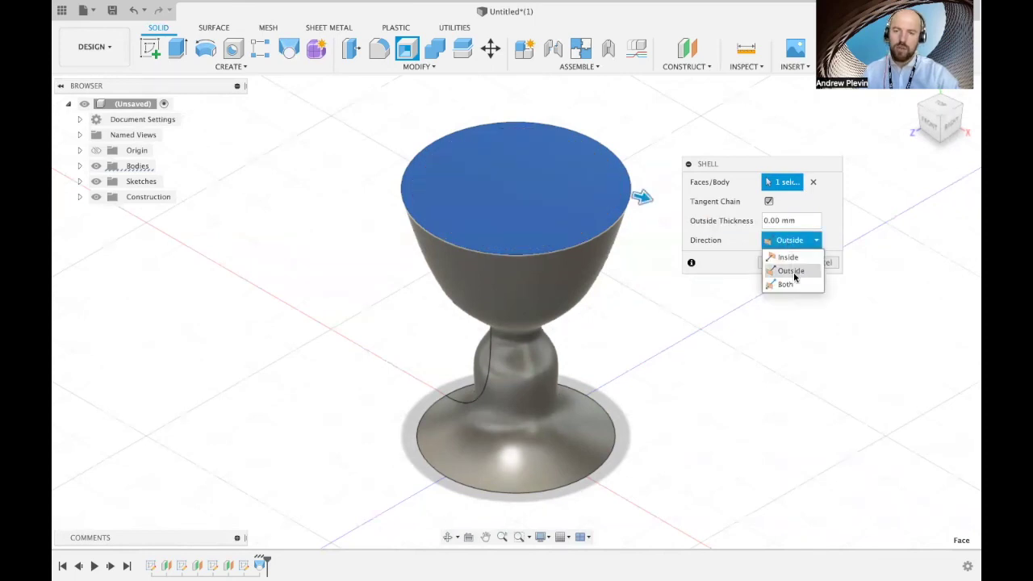
left_click(785, 284)
Step: Set the shell direction to Inside and complete the Shell on the goblet
left_click(791, 260)
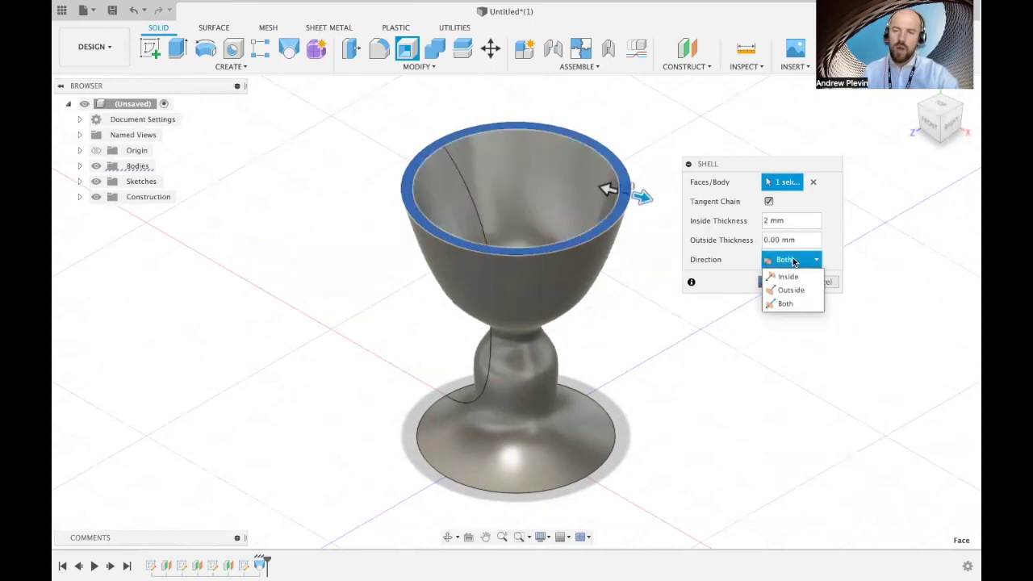
left_click(790, 276)
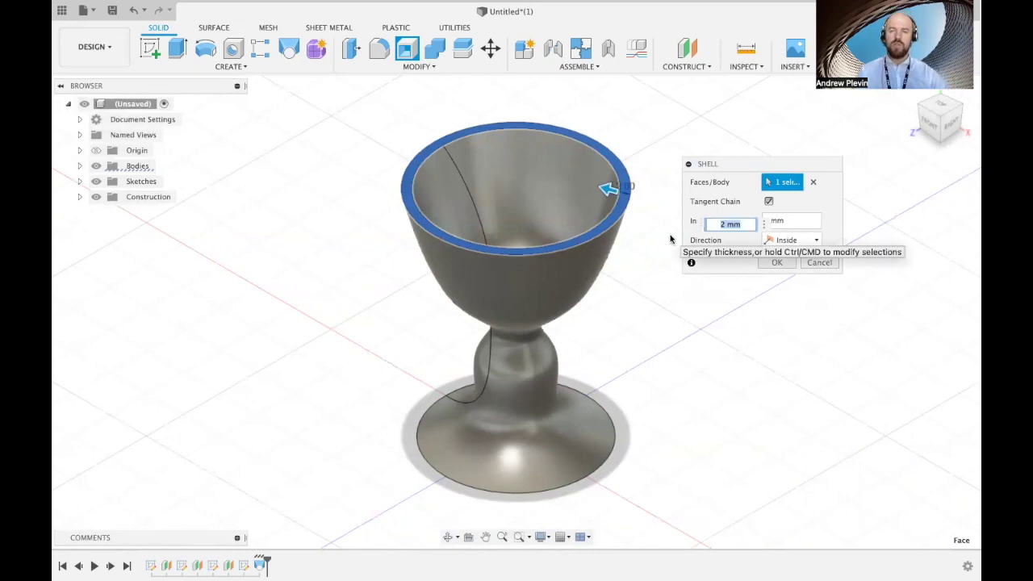
left_click(774, 263)
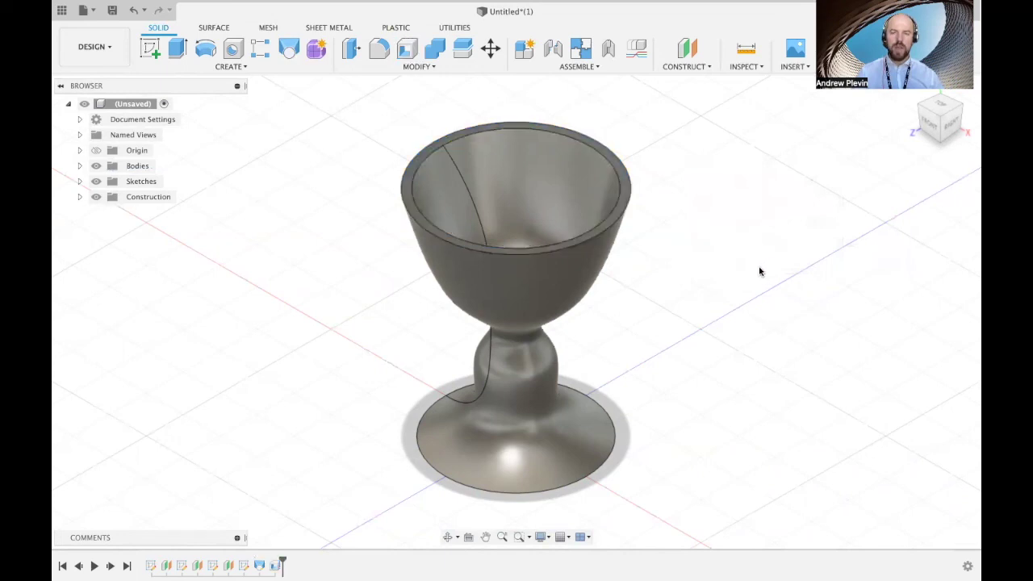
Step: Orbit around the goblet to examine its hollowed shape
left_click(448, 537)
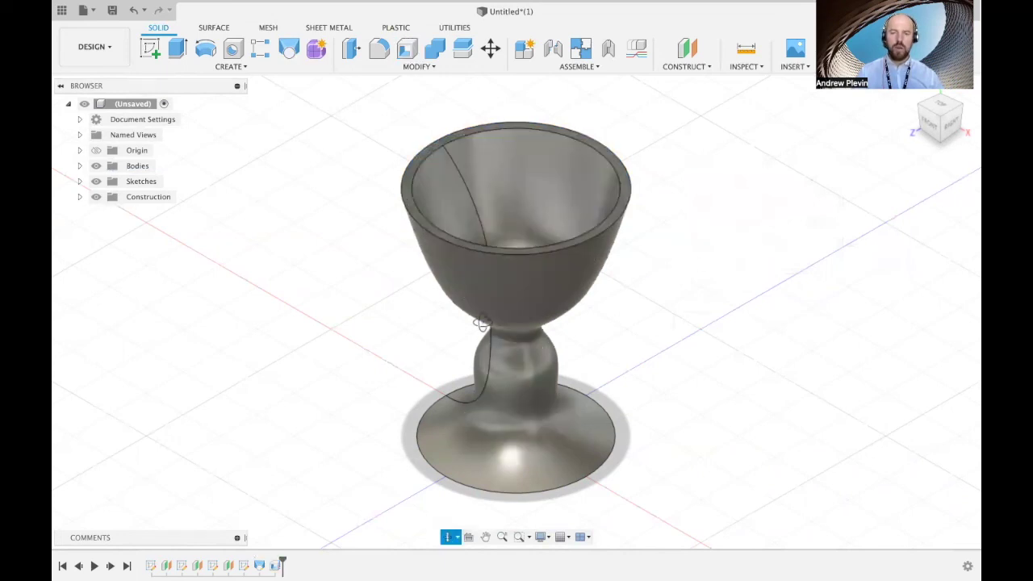